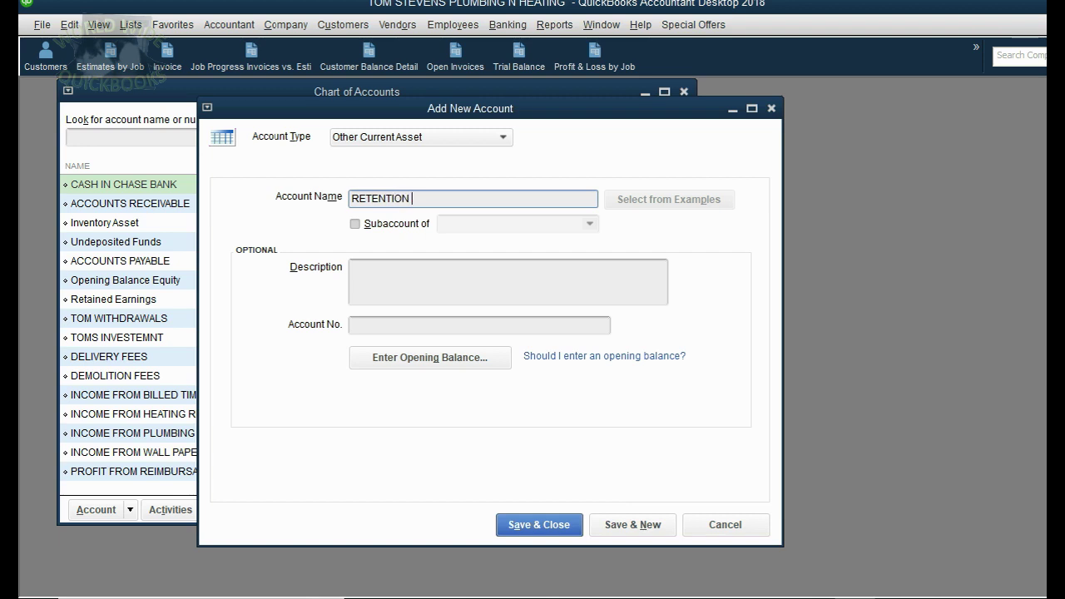
- Finish naming the Other Current Asset account RETENTION RECEIVABLE and save it
text(AB)
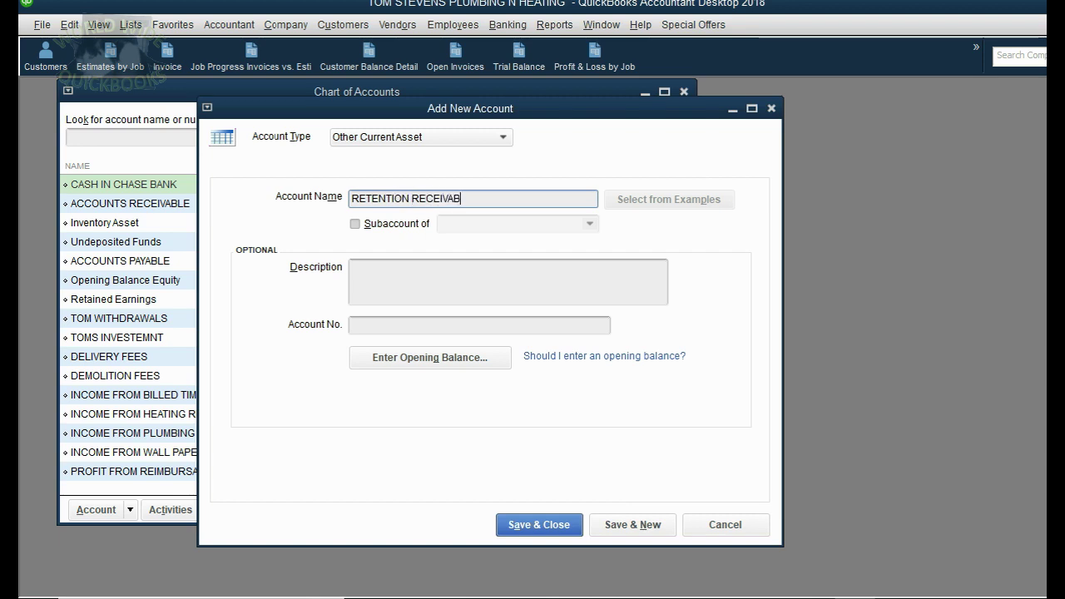
text(LE)
click(547, 527)
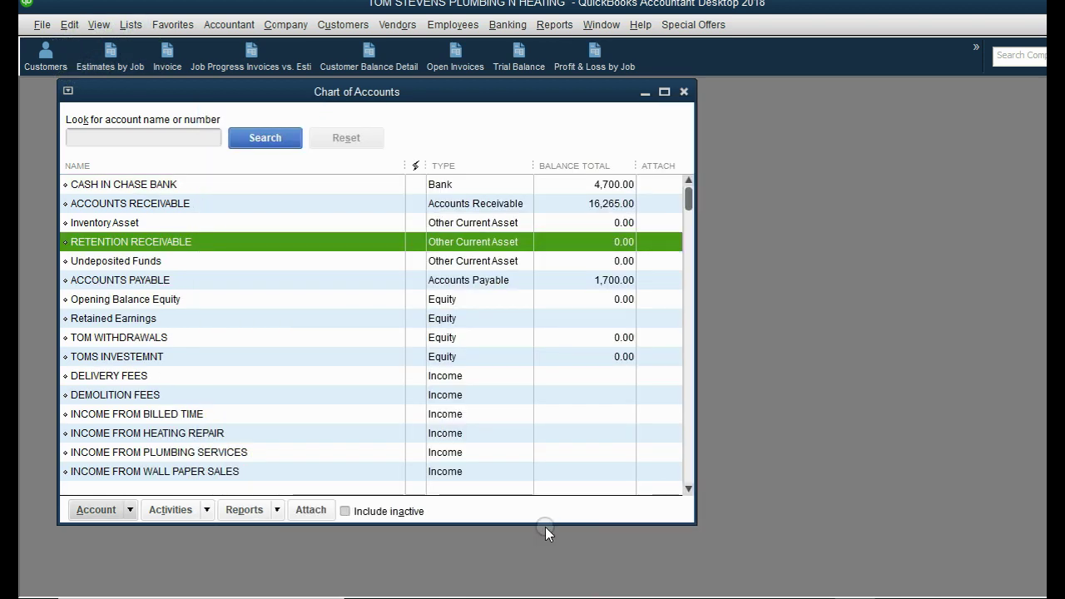
- Show slide step 2 on the 5% Discount-type Retention item, then return to QuickBooks
click(737, 592)
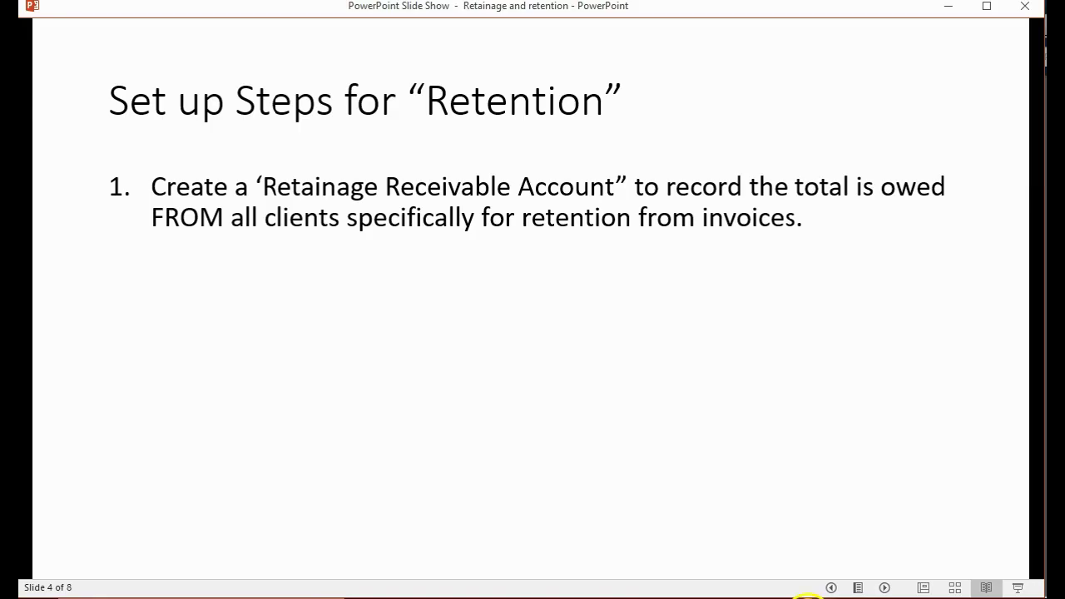
click(587, 355)
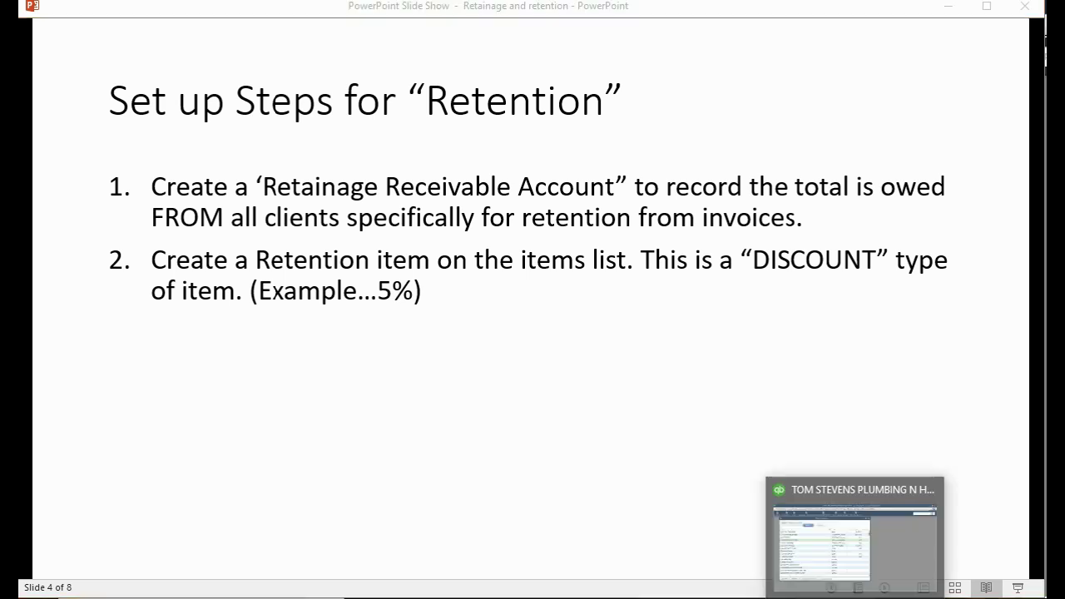
click(879, 535)
key(alt+Tab)
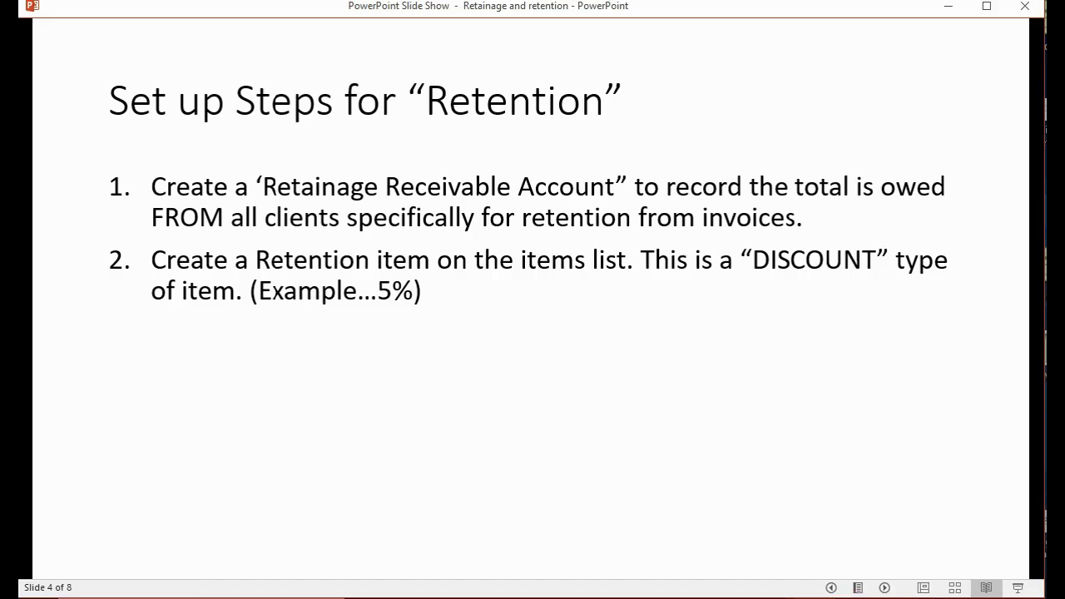
key(alt+Tab)
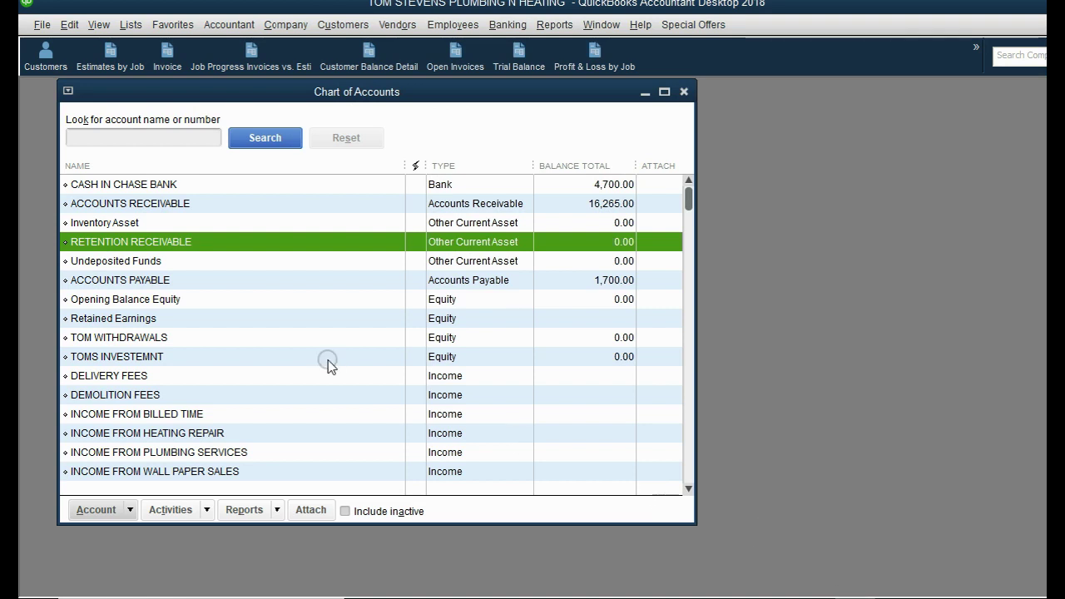
- Start a new Discount-type item from the Item List
click(126, 30)
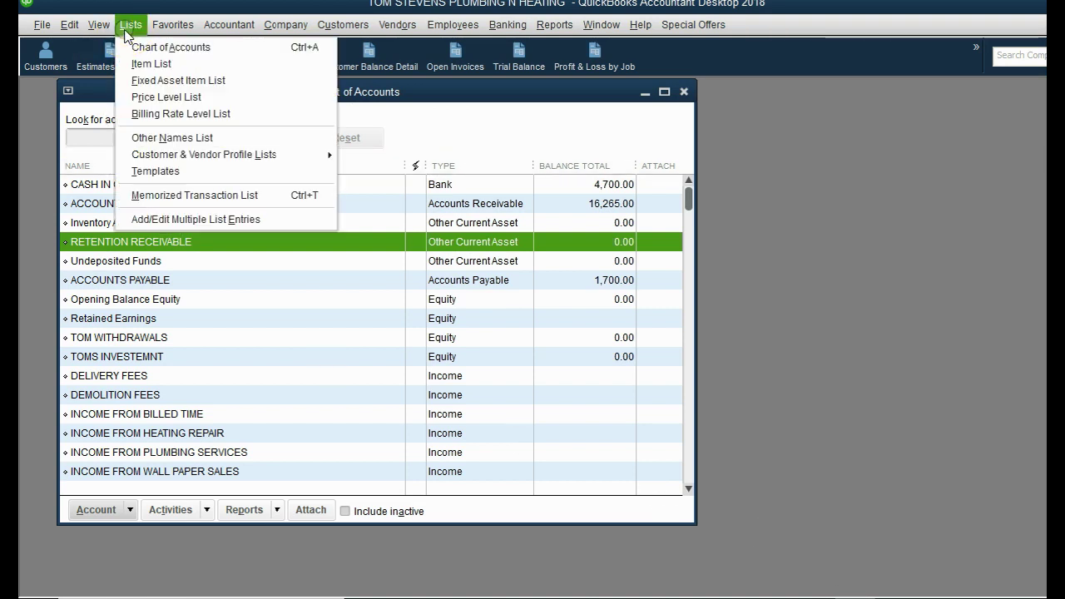
click(144, 63)
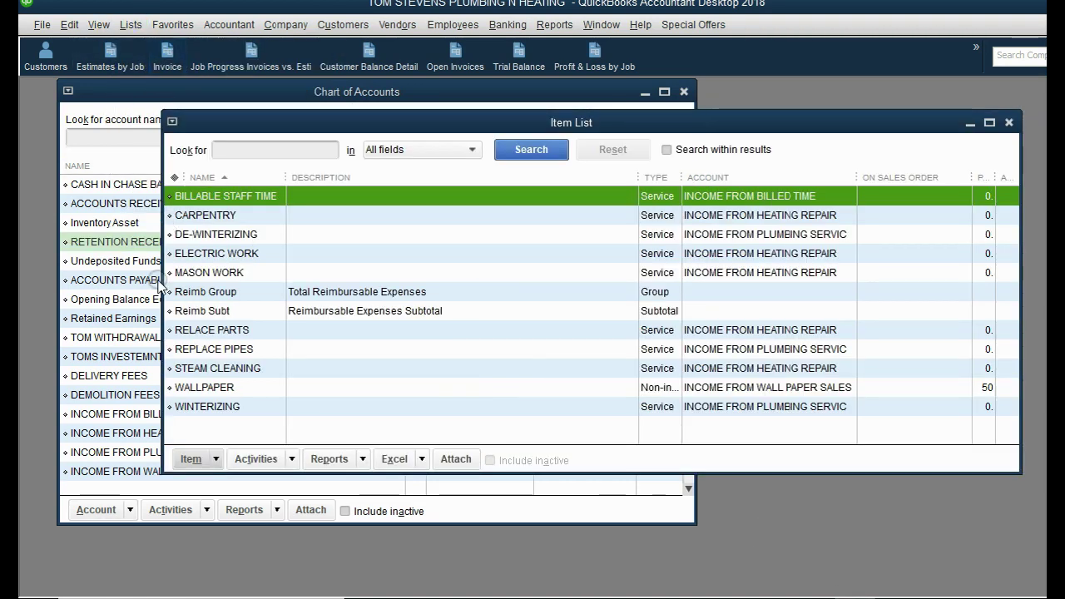
click(187, 461)
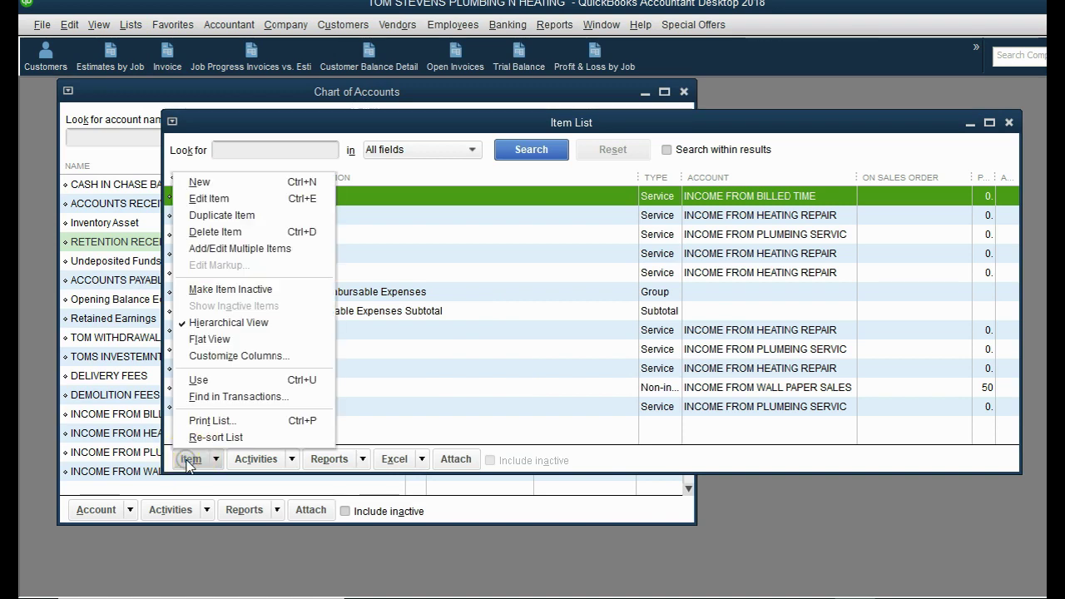
click(203, 181)
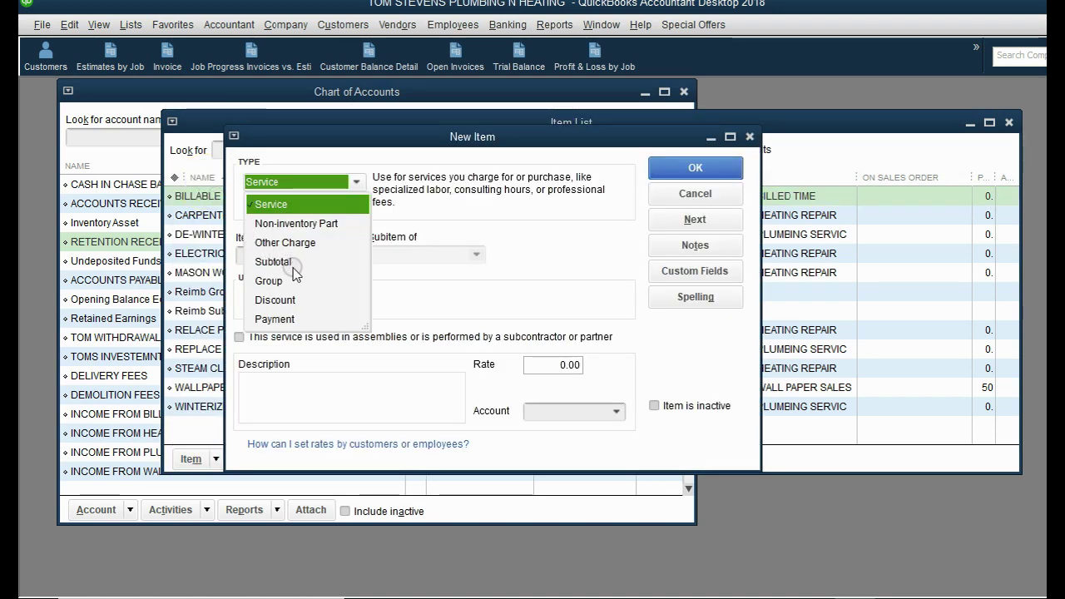
click(279, 299)
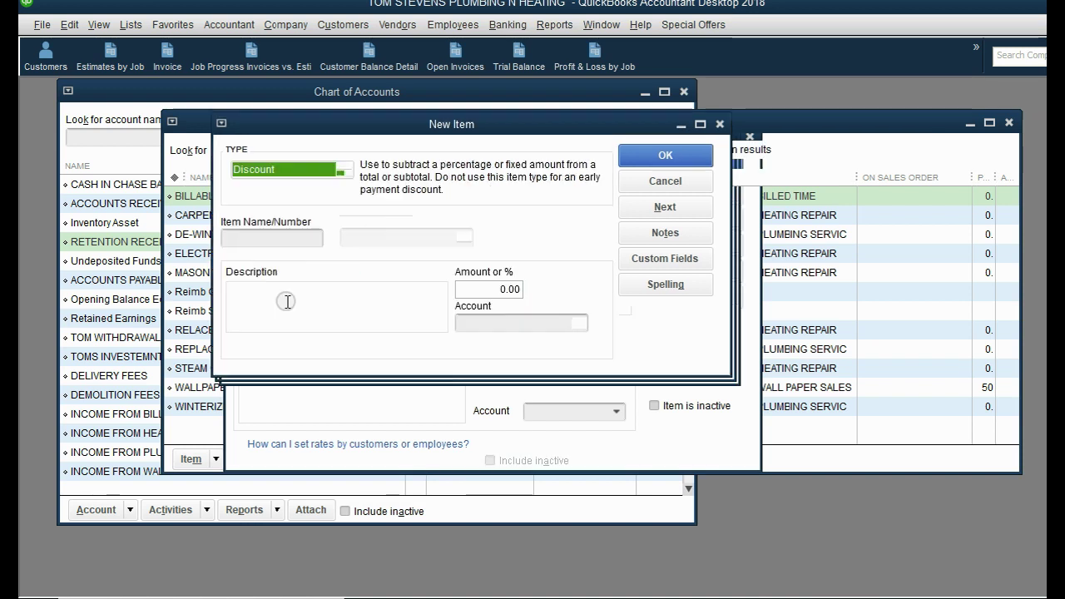
- Name the item RETENTION FROM INVOICES and post it to the RETENTION RECEIVABLE account
click(292, 238)
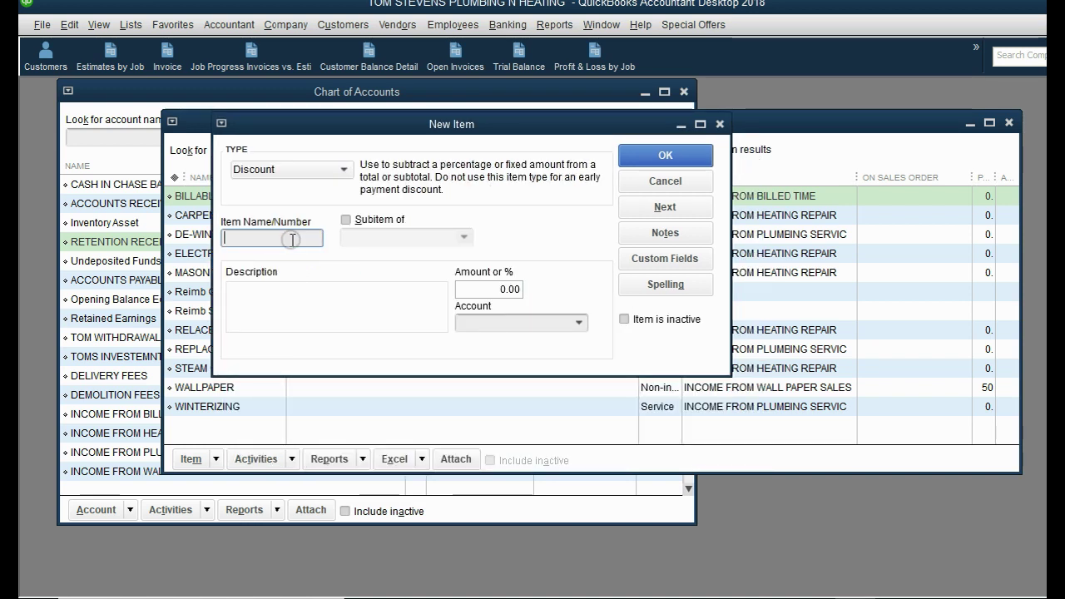
text(RETEN)
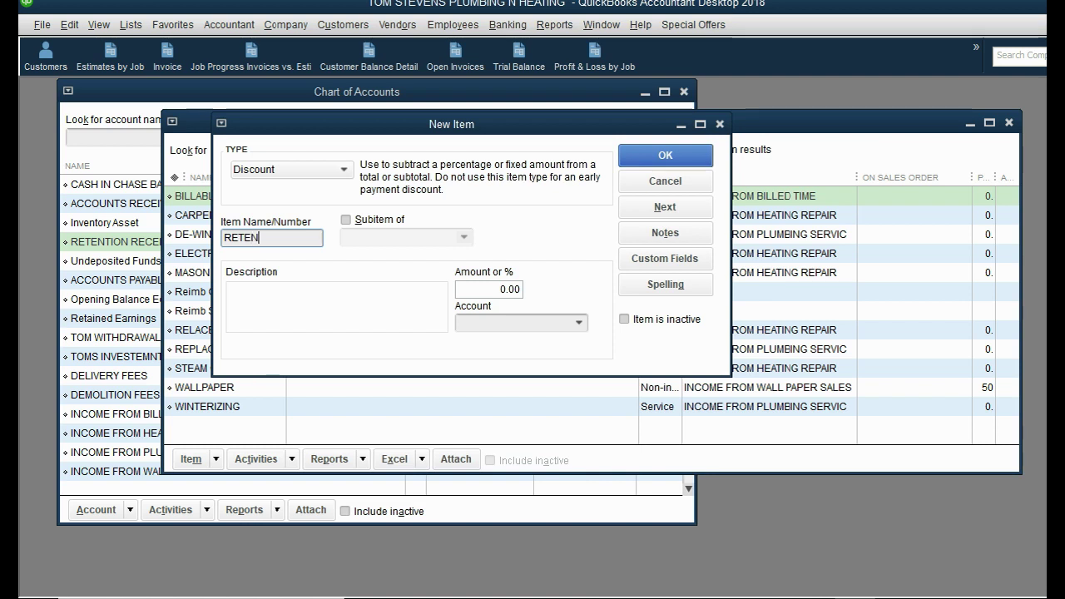
text(TION FRO)
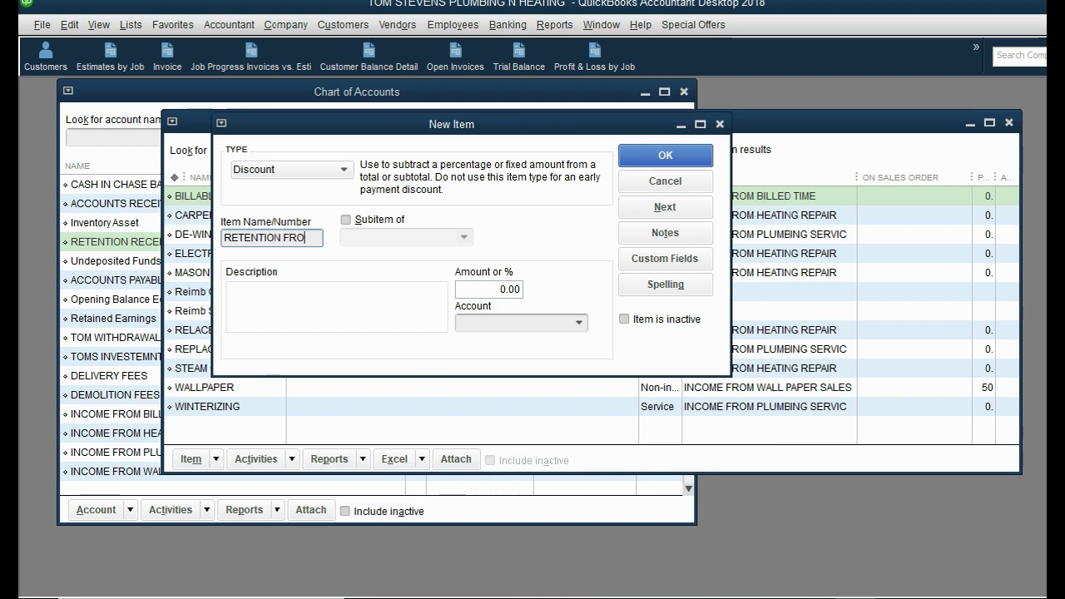
text(M INVOICES)
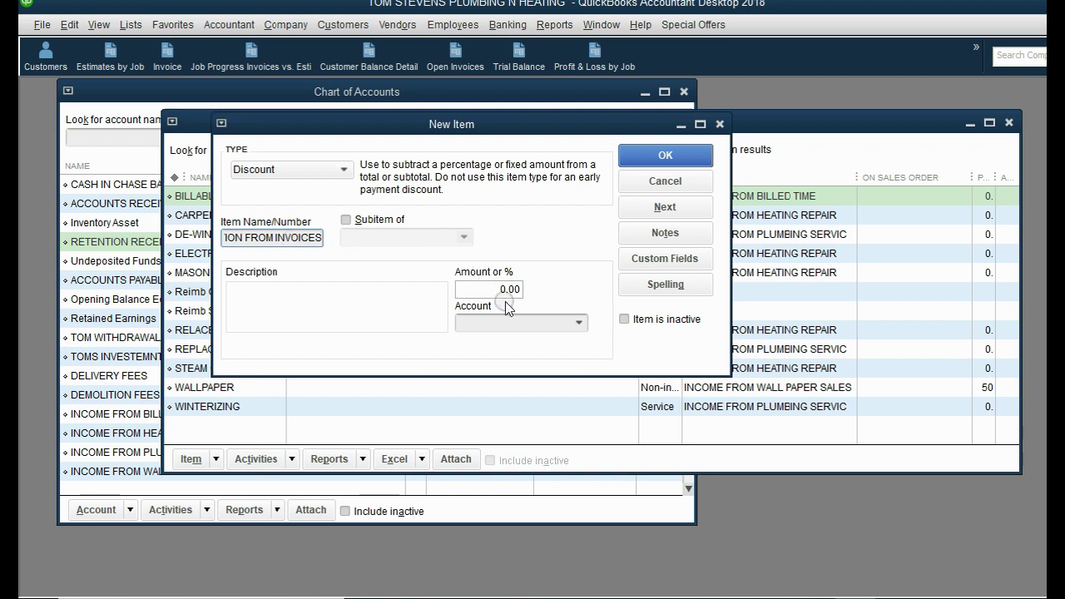
click(283, 238)
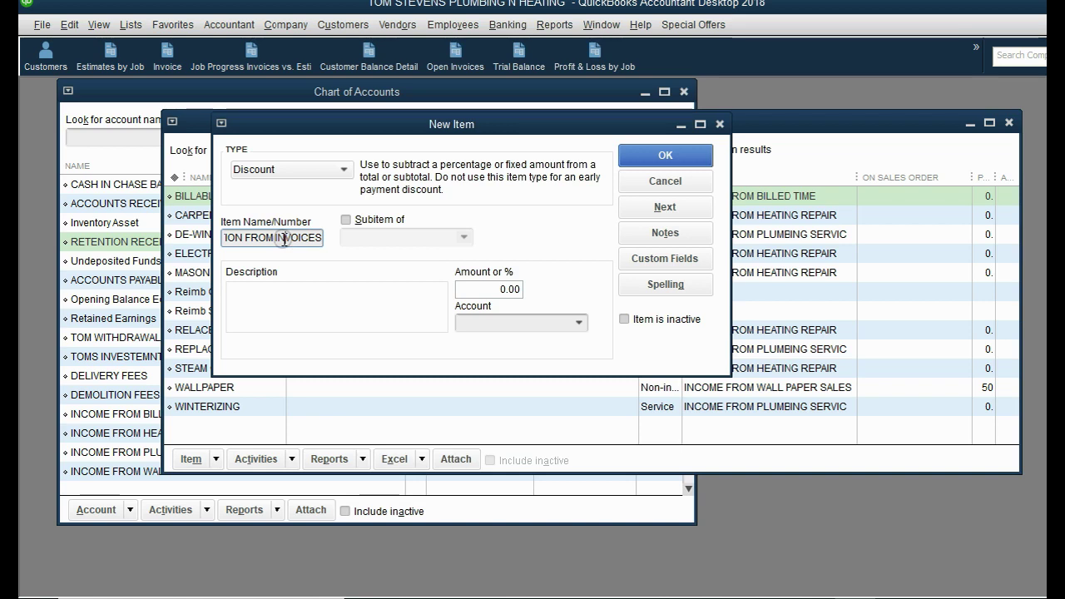
click(579, 323)
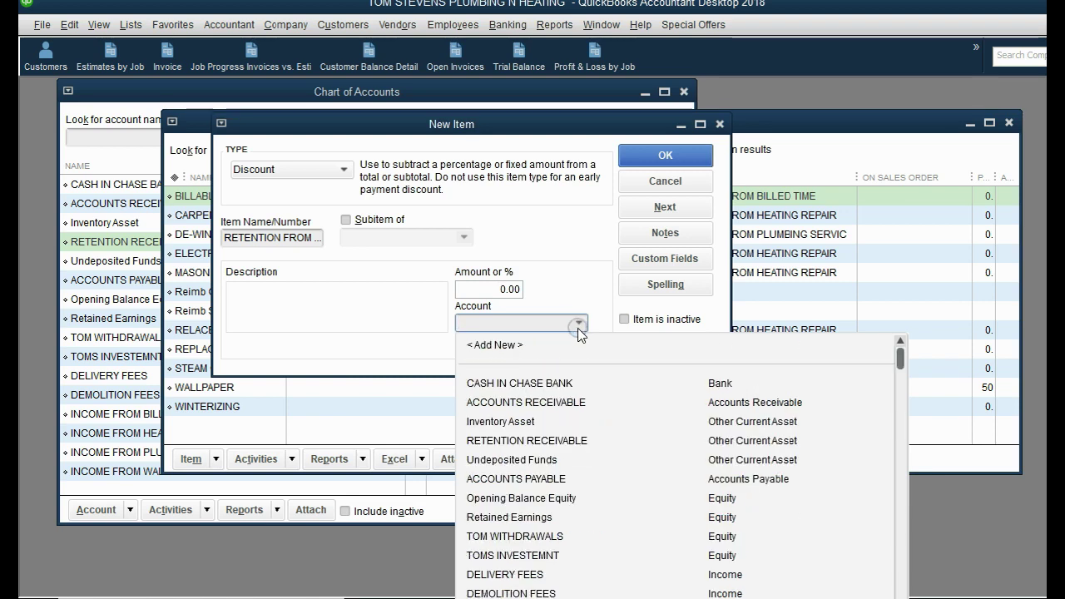
click(570, 440)
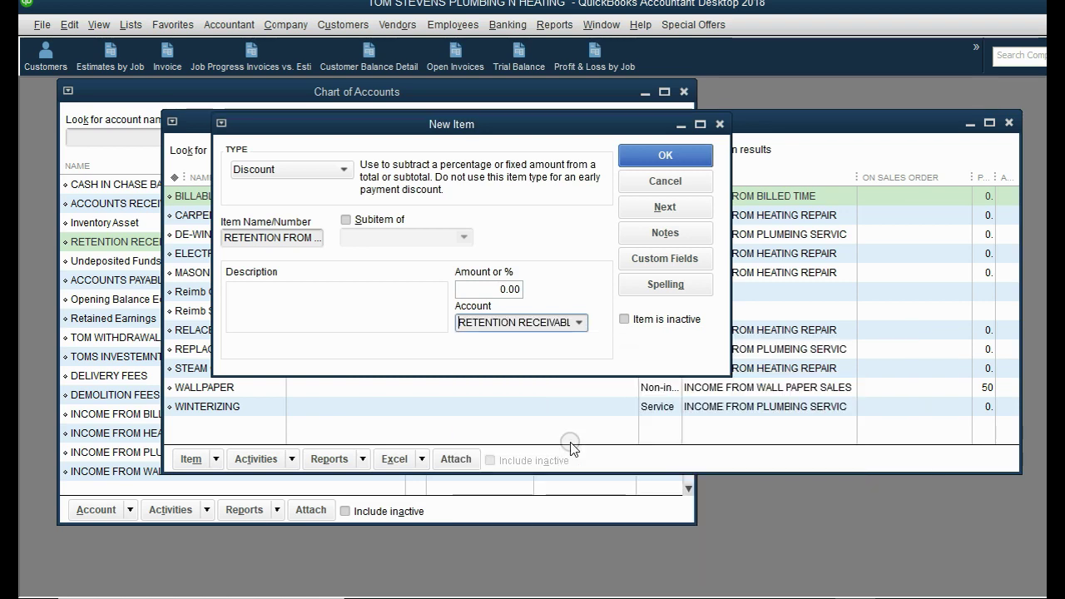
click(289, 239)
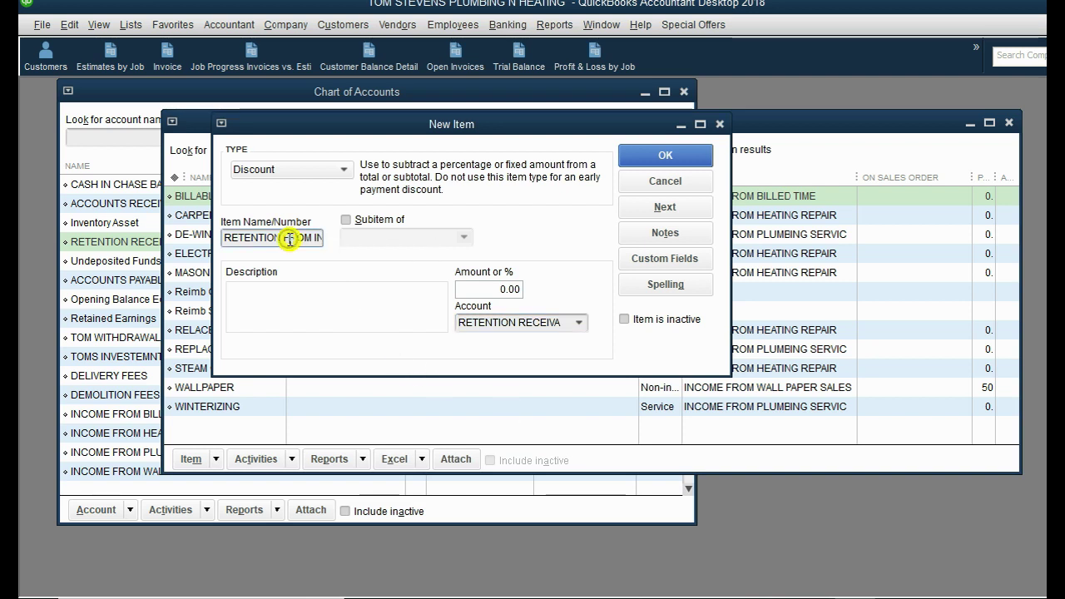
click(499, 323)
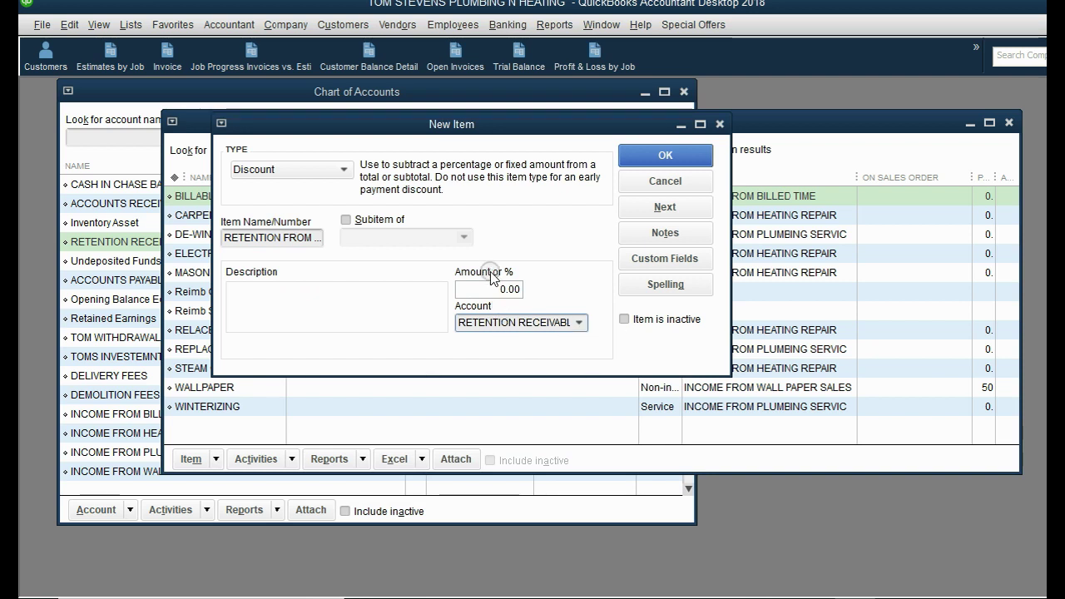
click(492, 289)
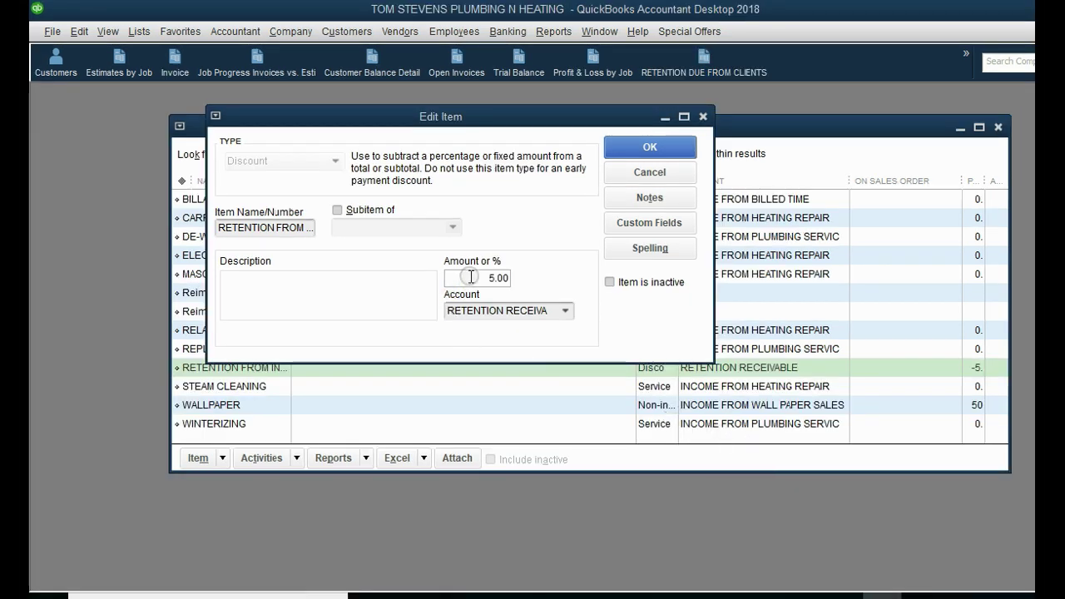
- Set the RETENTION FROM INVOICES amount to 5% and save the item
click(470, 276)
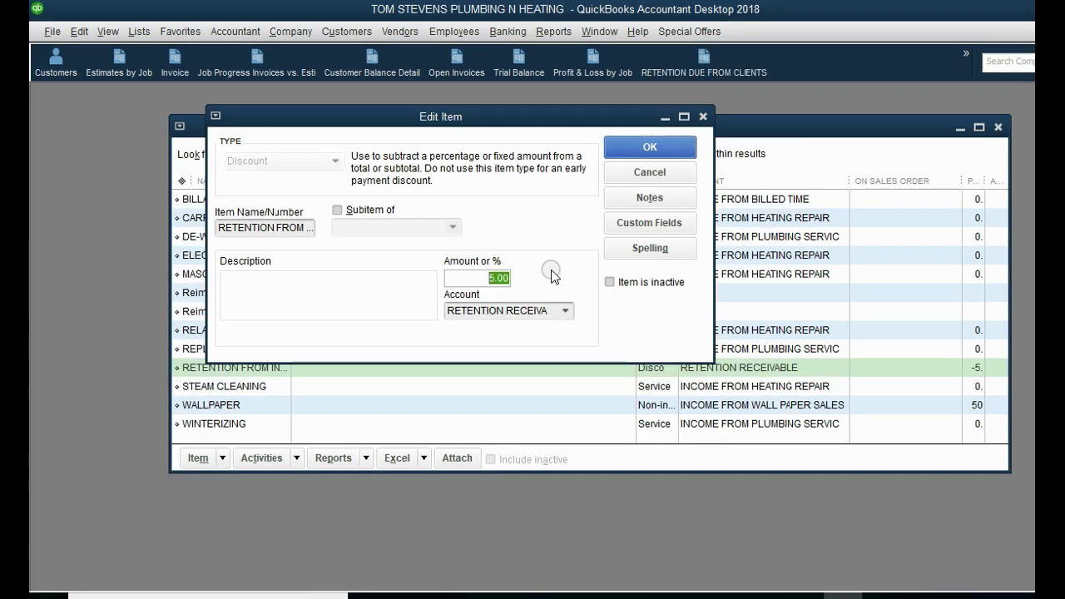
text(5)
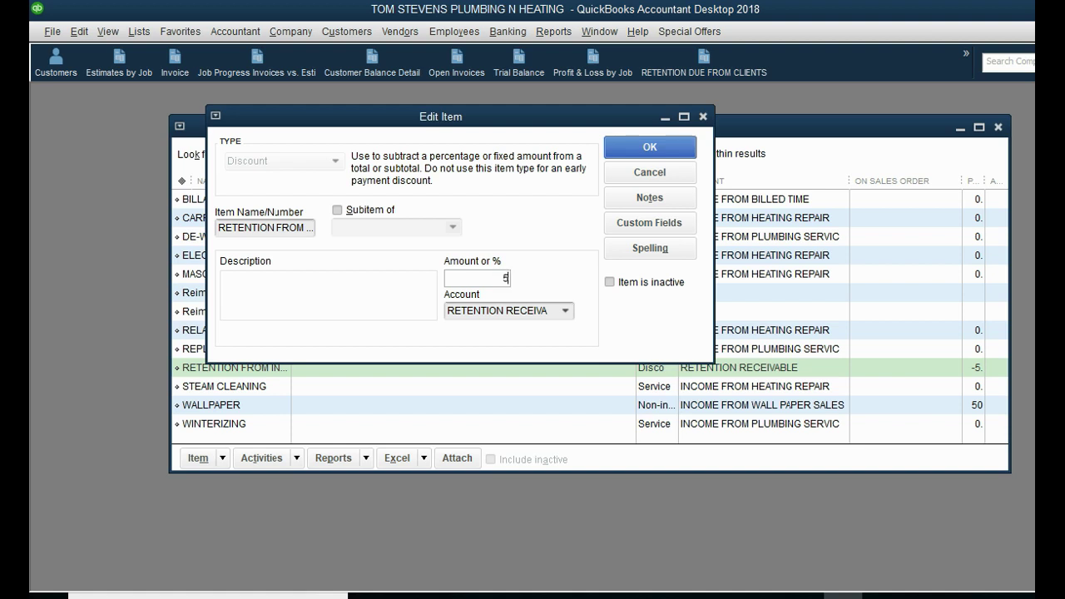
text(%)
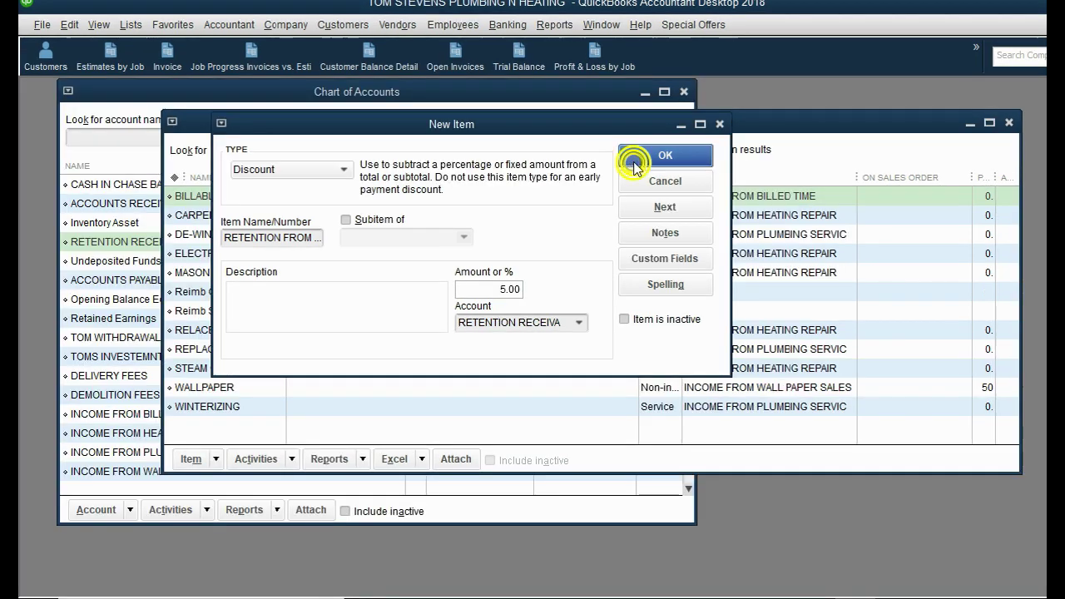
click(649, 146)
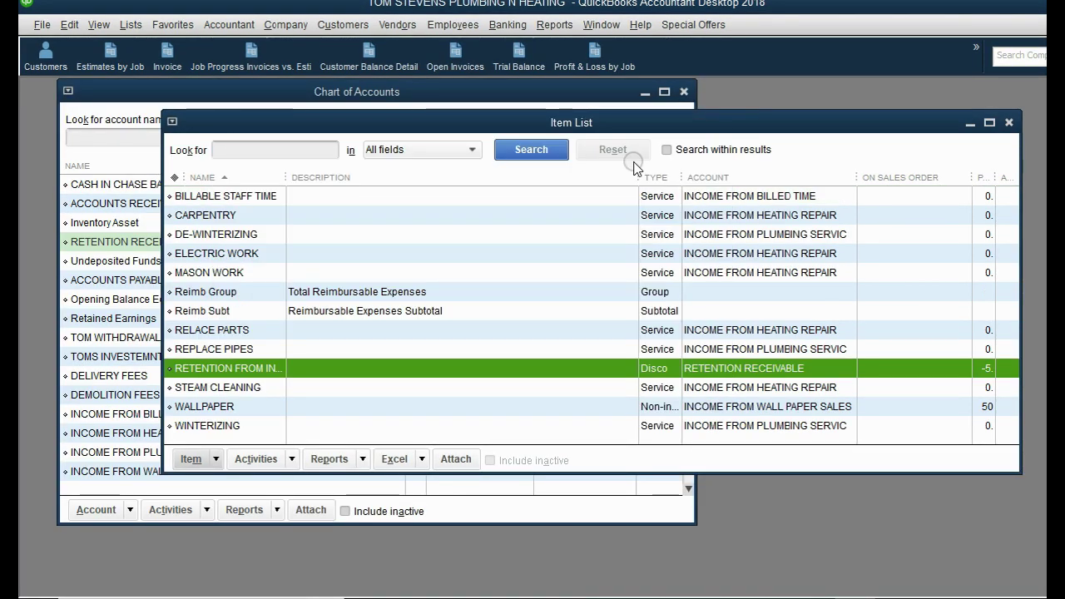
- Show slide steps 3 and 4, the icon-bar retention report and SALES BY ITEM DETAIL REPORT, then hide the slides
click(832, 598)
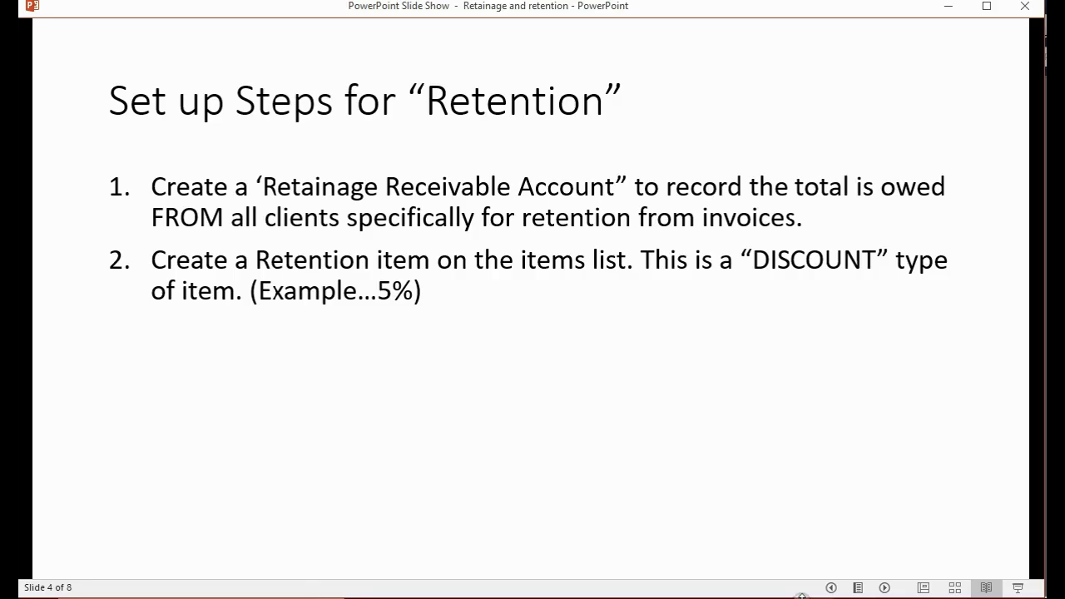
click(670, 478)
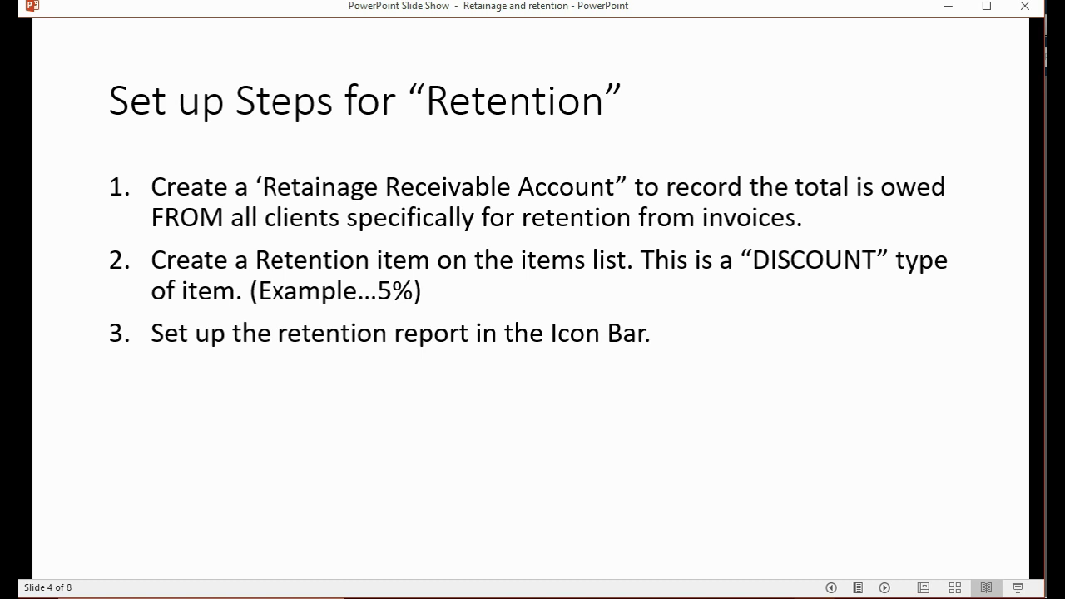
click(668, 474)
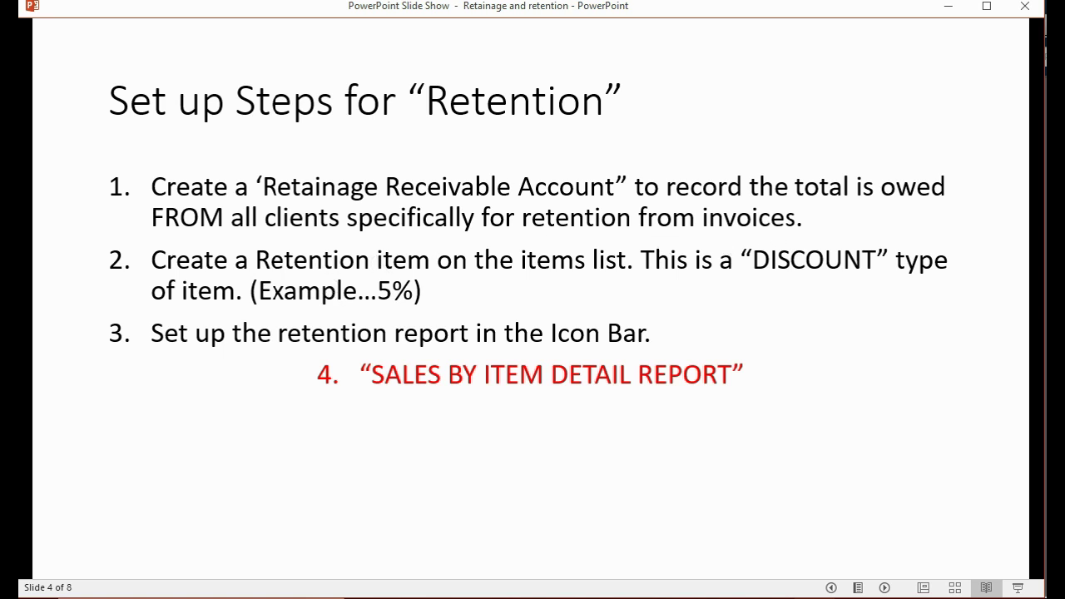
click(935, 8)
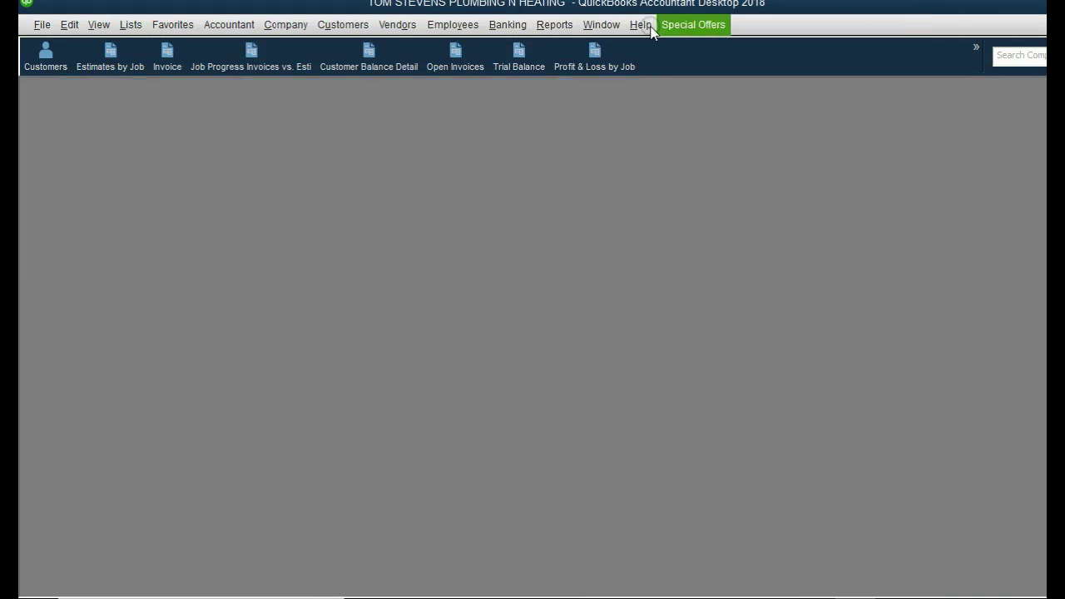
- Open the Sales by Item Detail report for All dates and enlarge its window
click(545, 27)
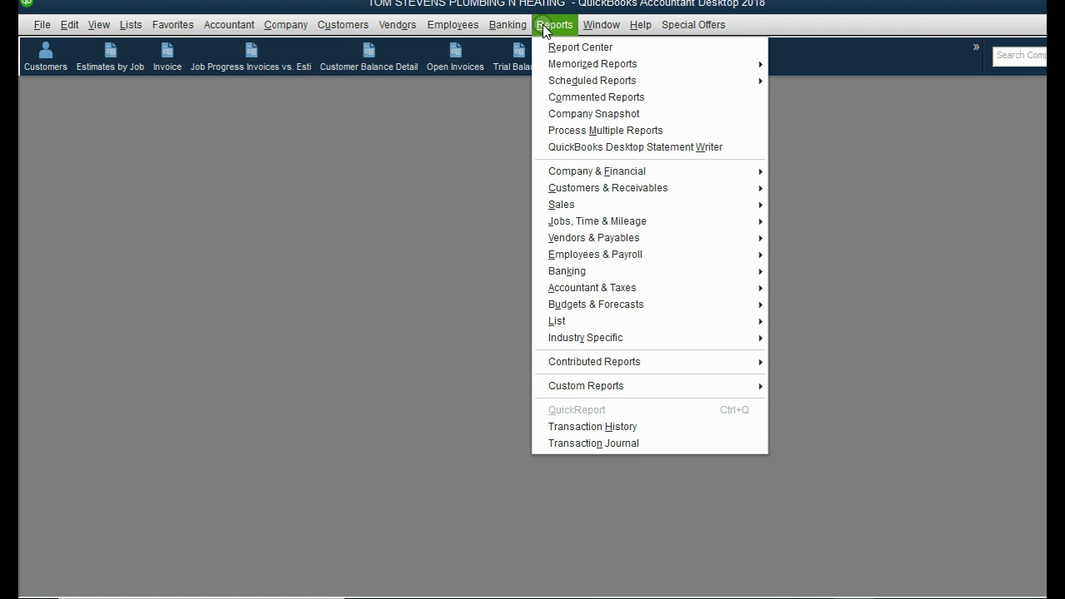
mouse_move(703, 206)
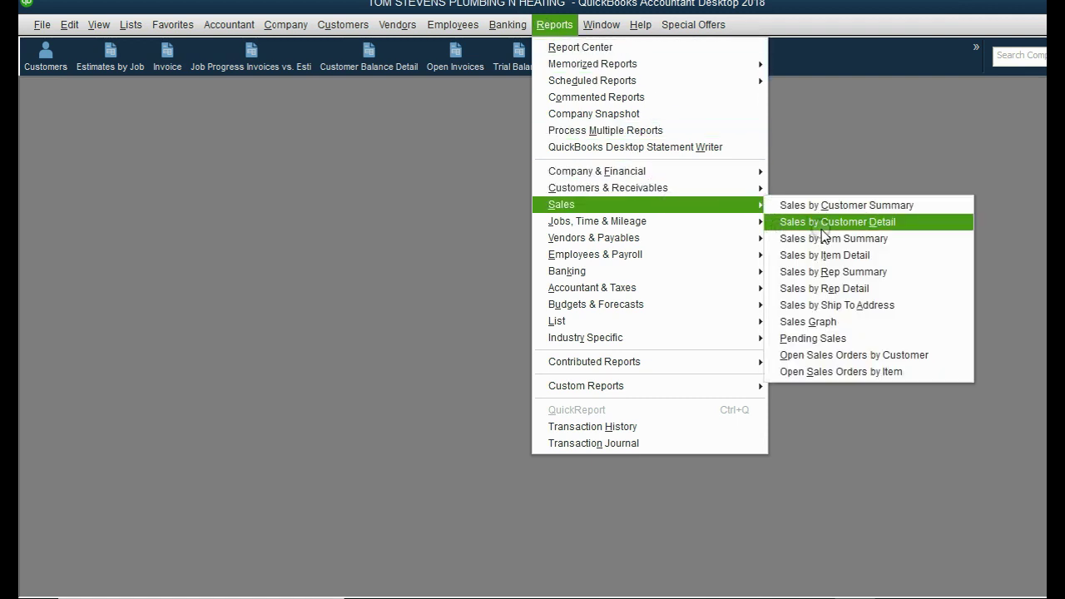
click(828, 254)
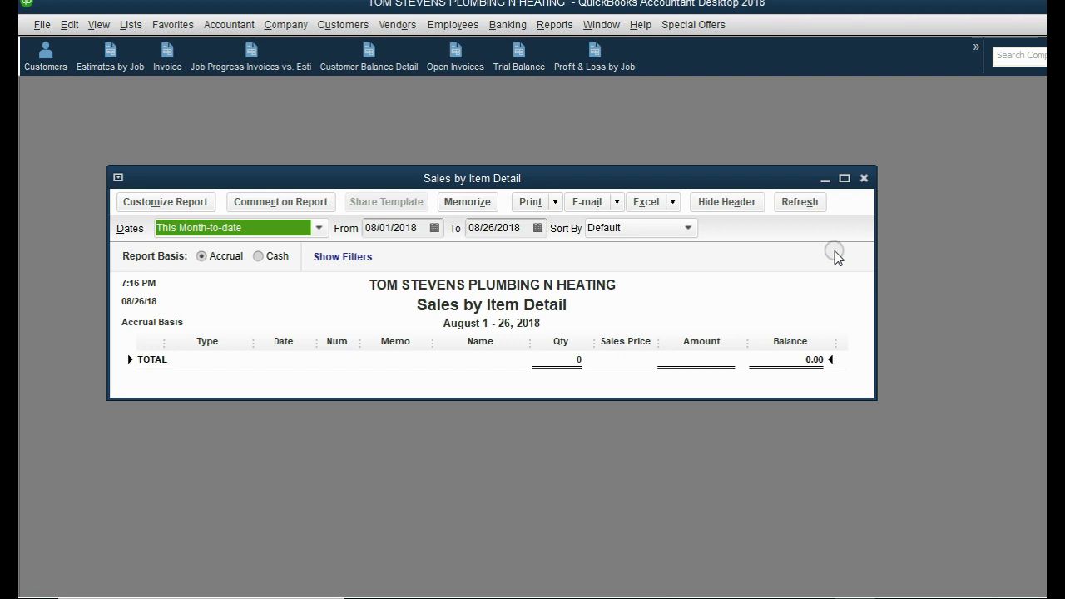
key(a)
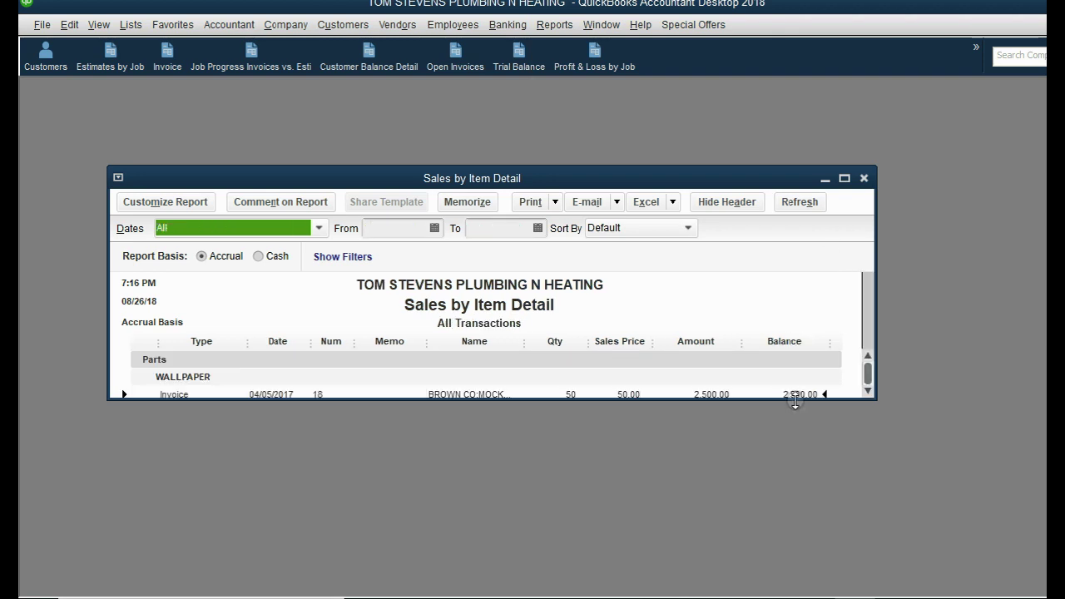
drag(795, 400, 785, 566)
drag(656, 183, 682, 106)
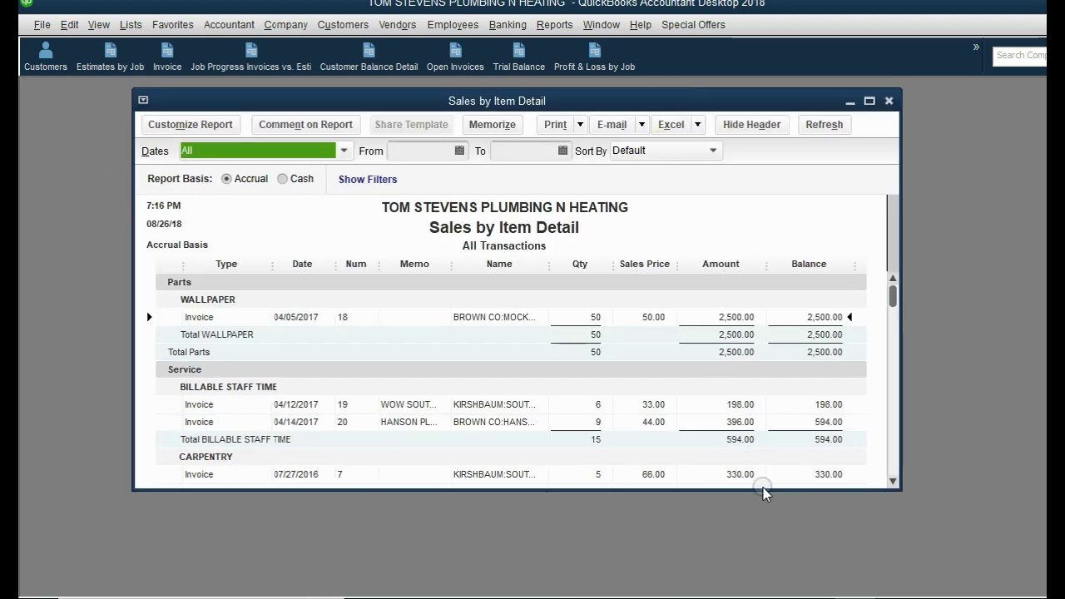
drag(762, 491, 766, 574)
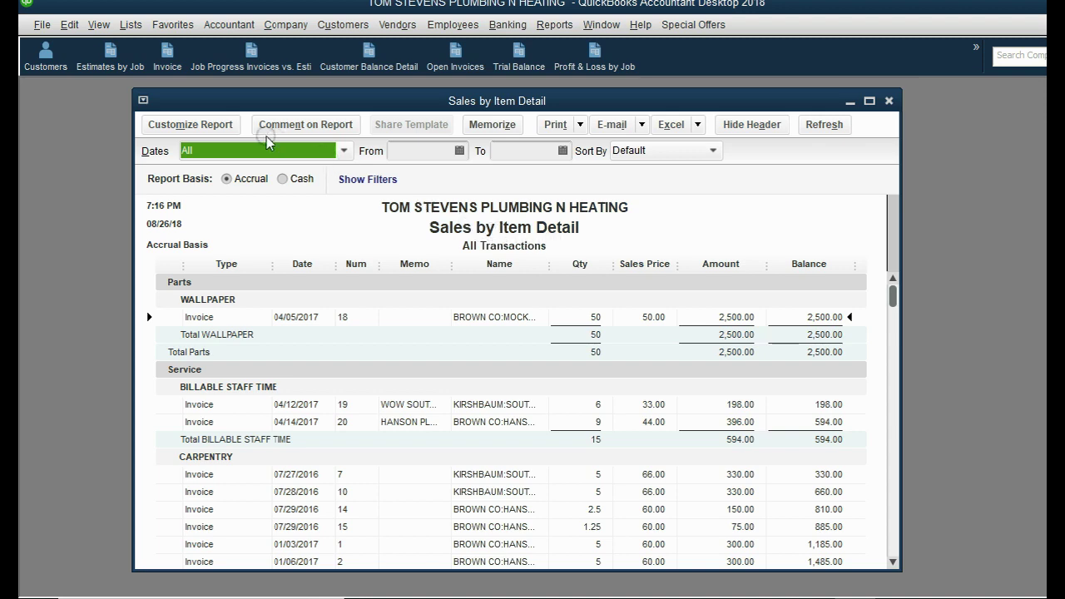
click(226, 127)
click(226, 126)
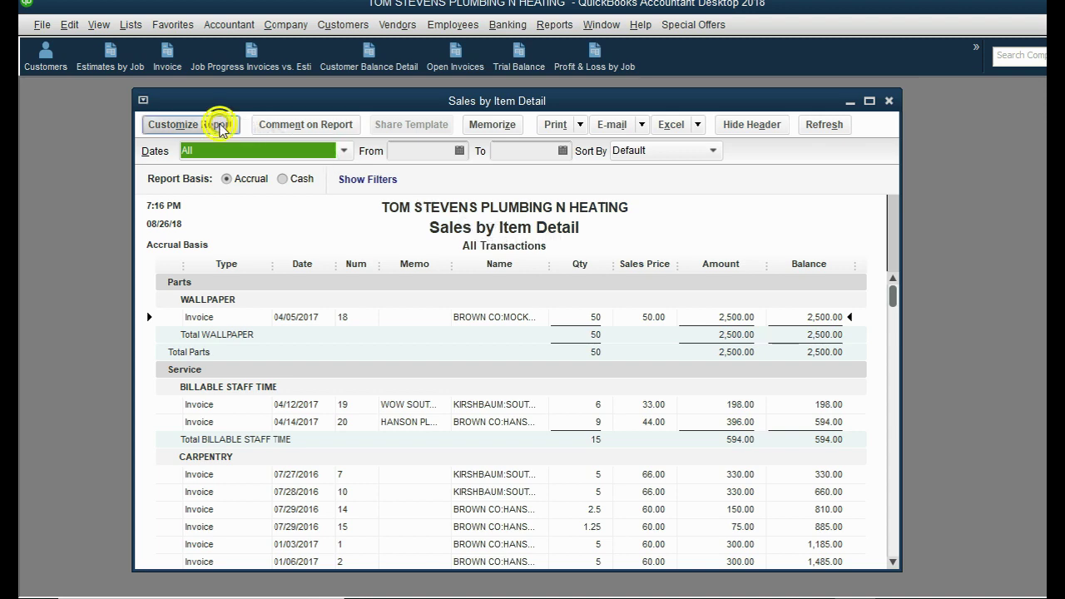
- Look through the report's Filters options, then close and reopen Sales by Item Detail
click(445, 127)
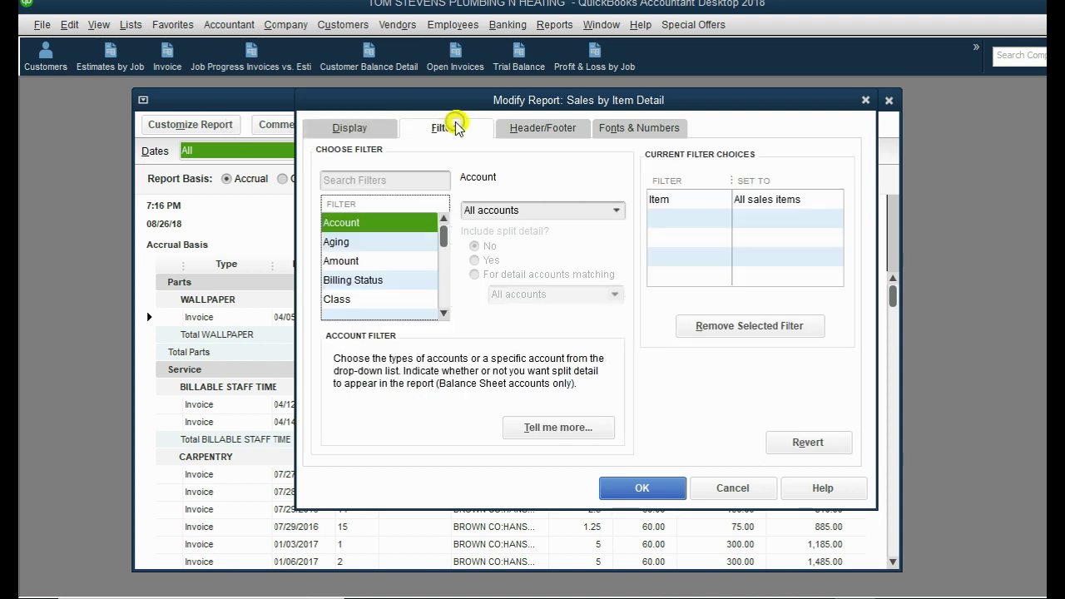
click(391, 280)
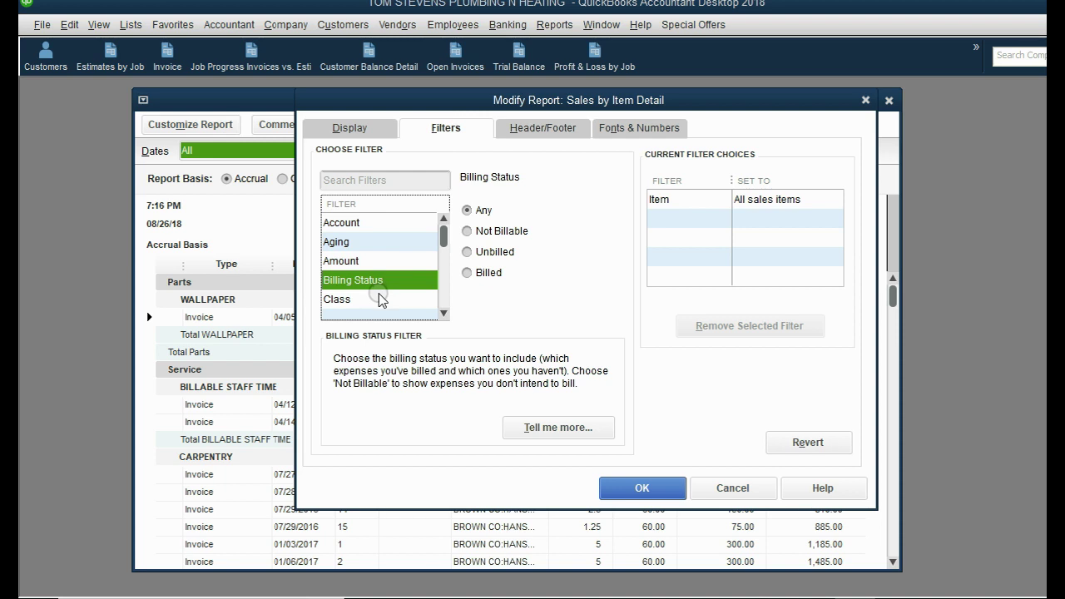
key(i)
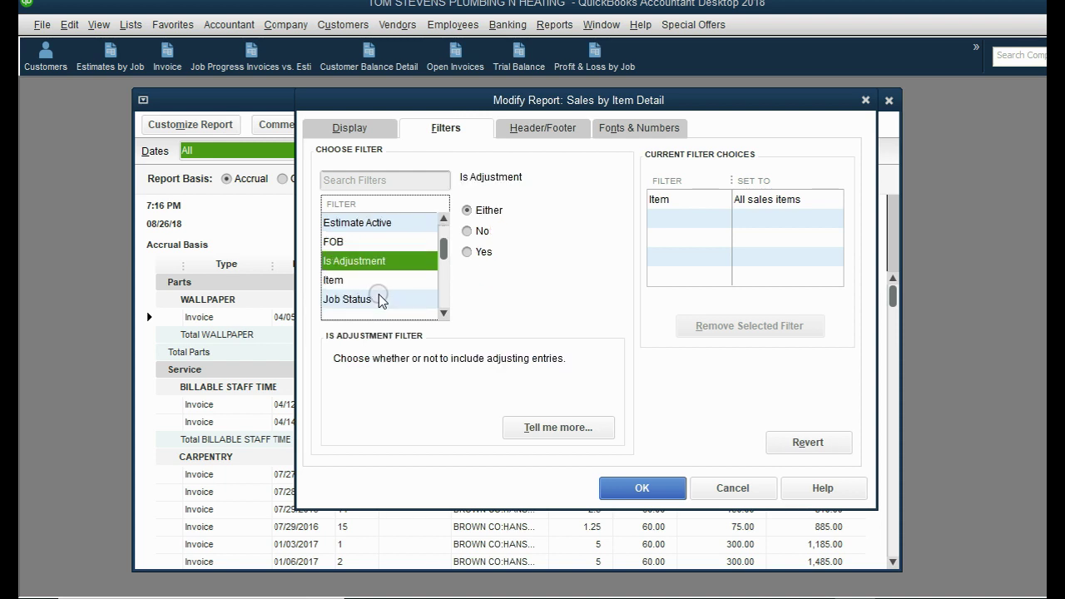
click(385, 280)
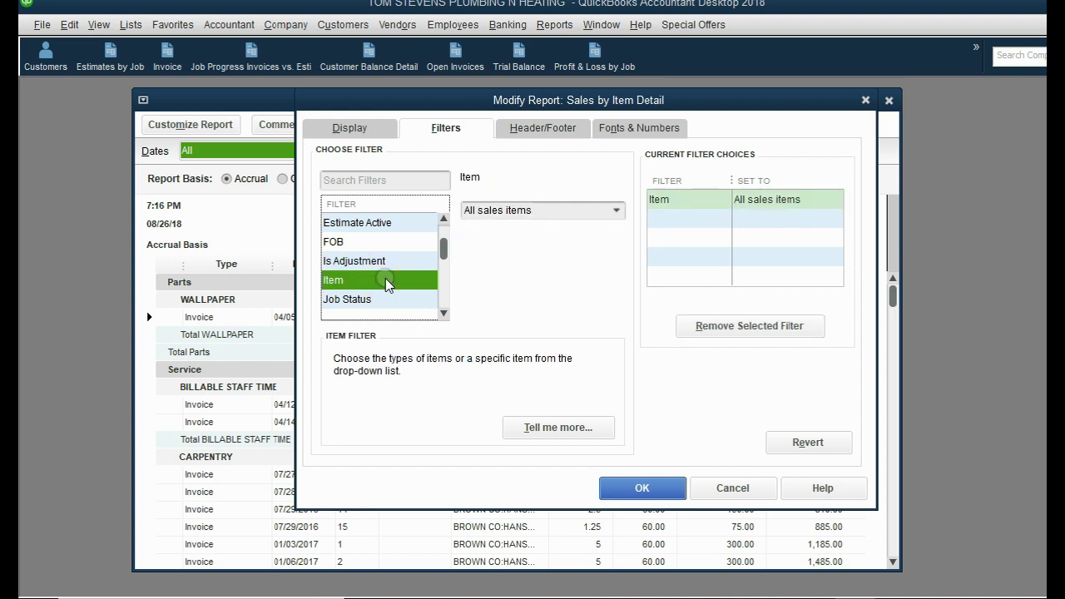
click(865, 100)
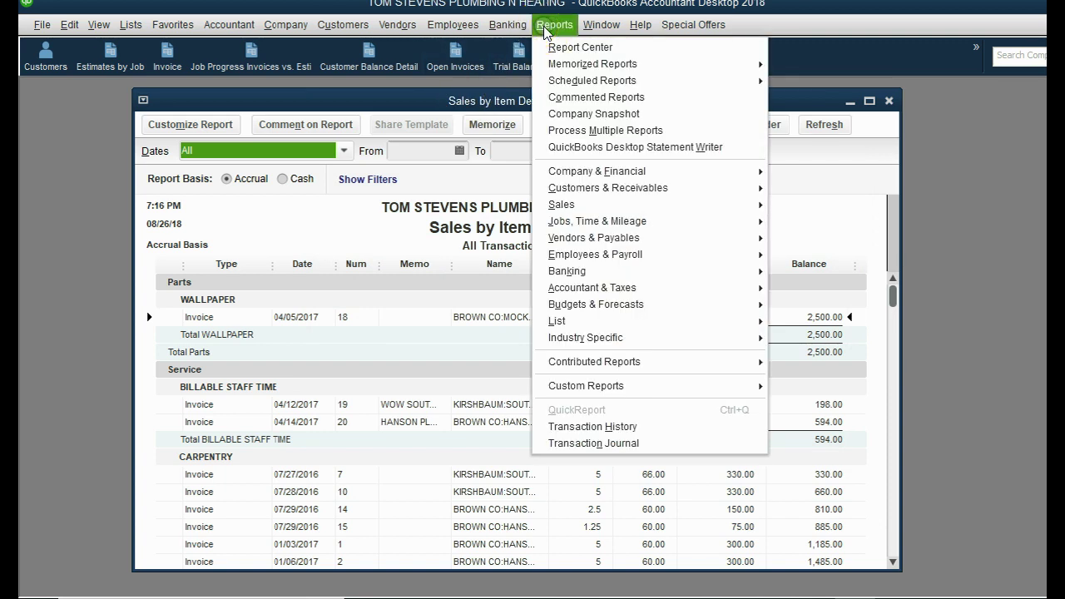
mouse_move(678, 206)
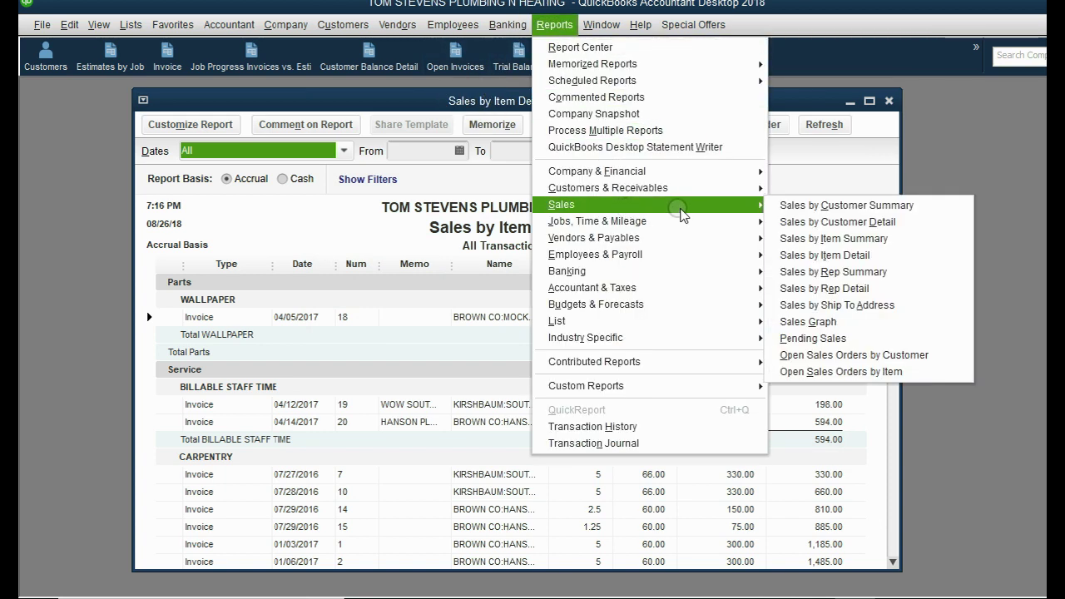
click(824, 255)
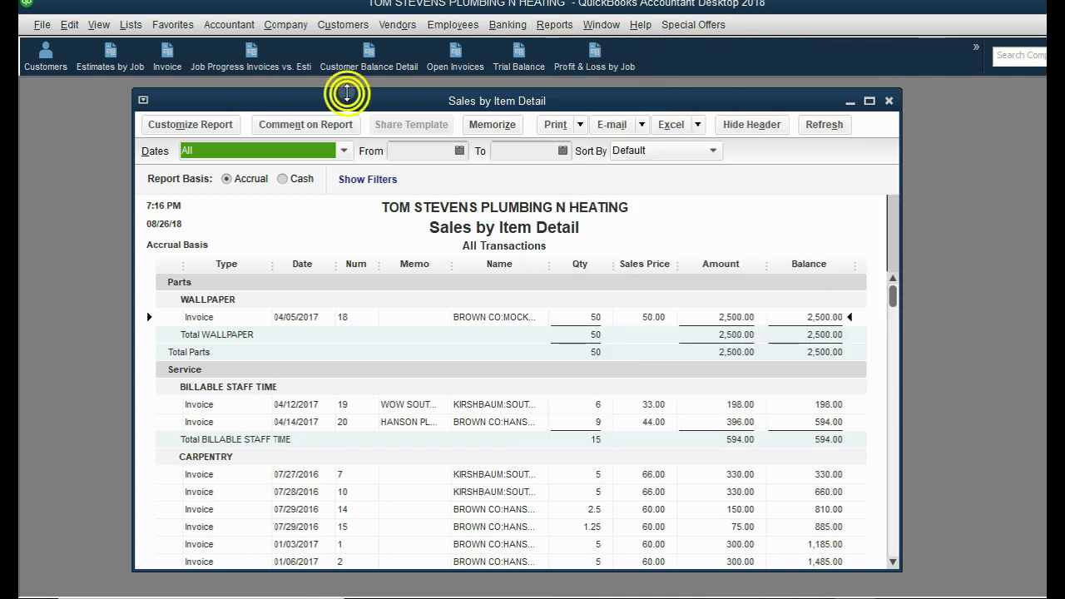
- Filter the report by Item to RETENTION FROM INVOICES and apply it
click(225, 125)
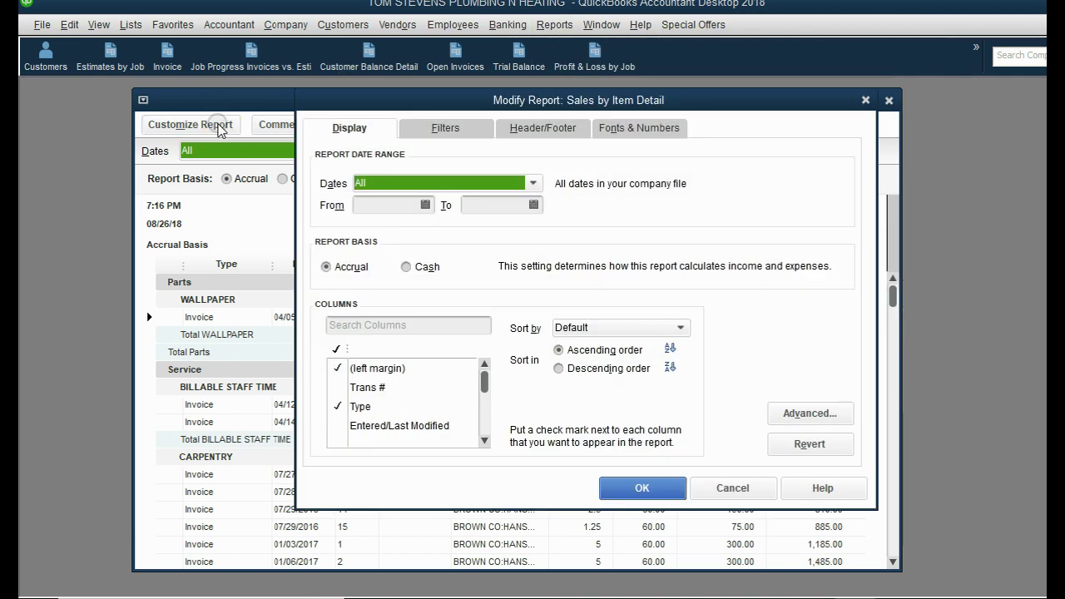
click(445, 129)
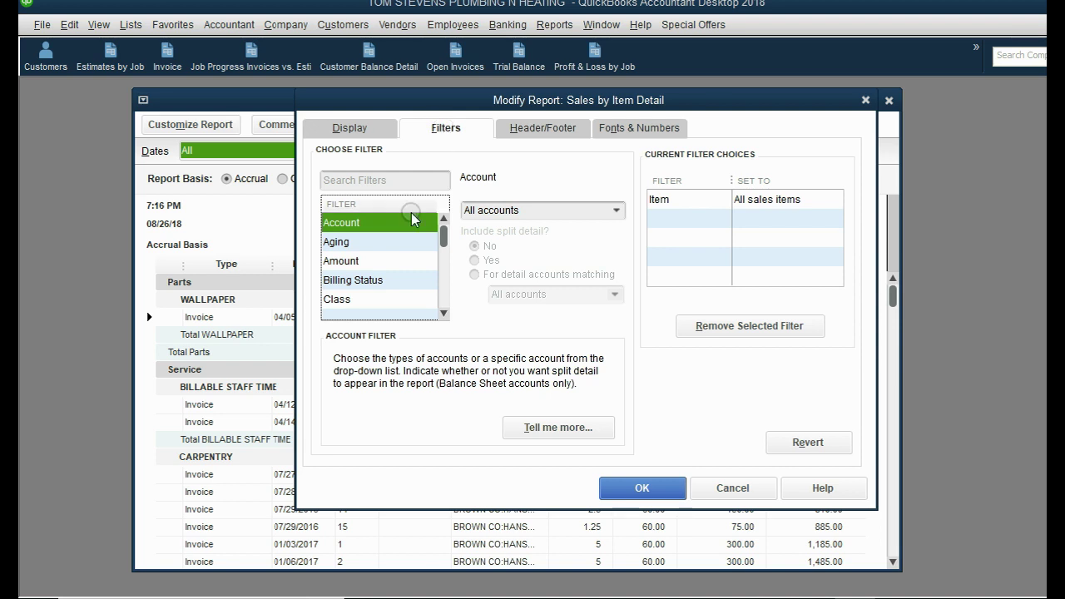
click(380, 280)
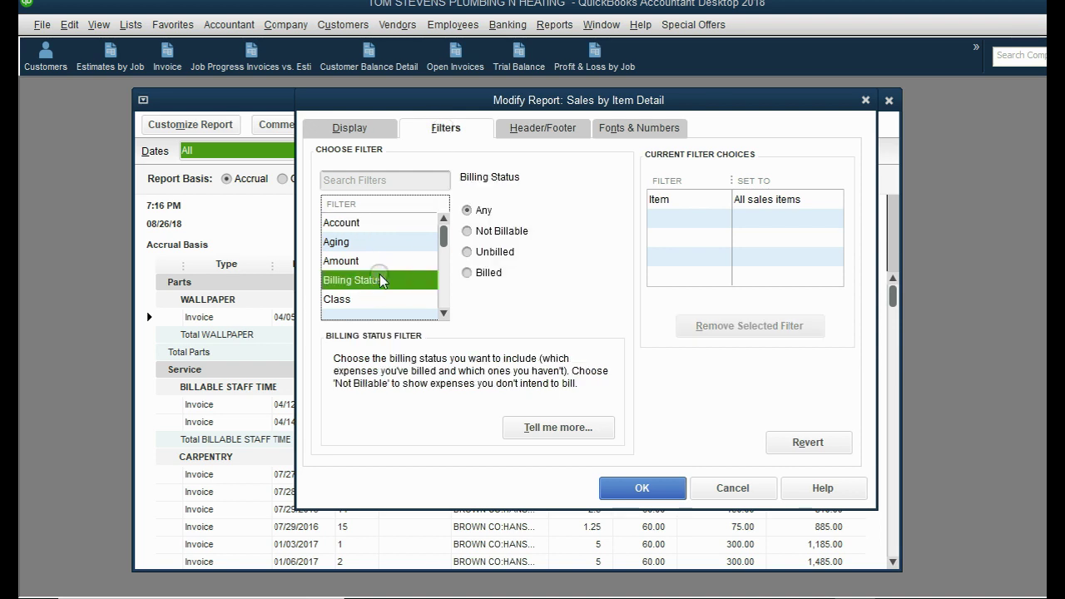
scroll(379, 280, down, 3)
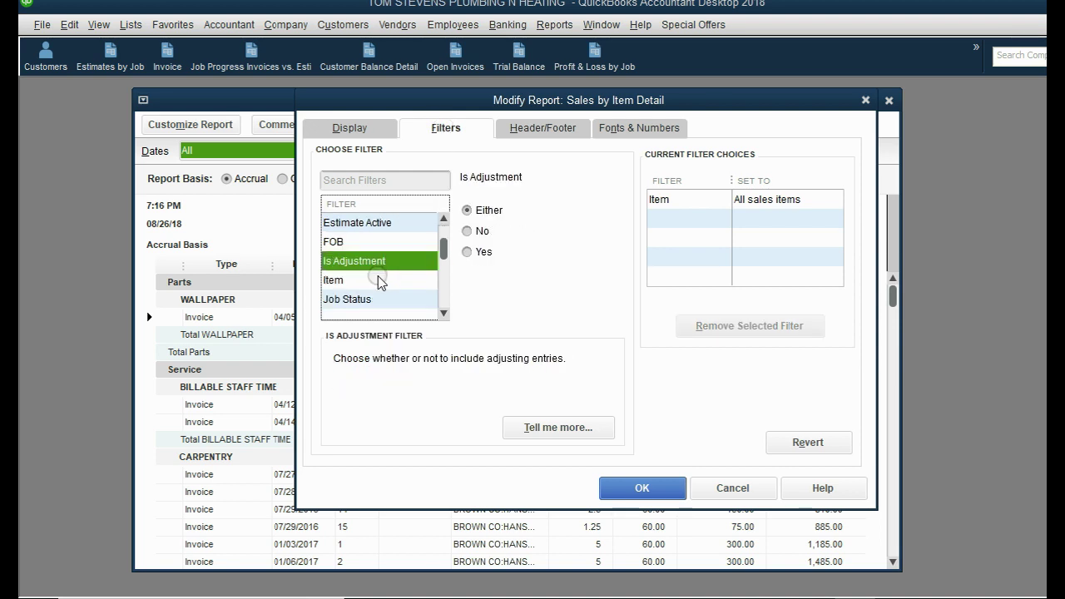
click(378, 281)
click(616, 210)
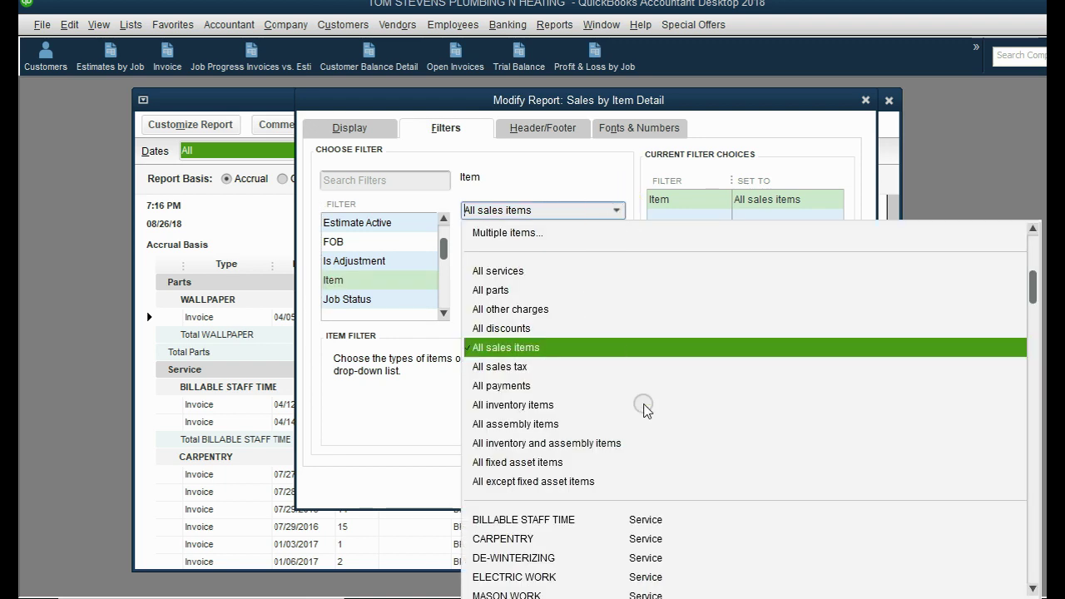
scroll(649, 422, down, 1)
scroll(649, 422, down, 2)
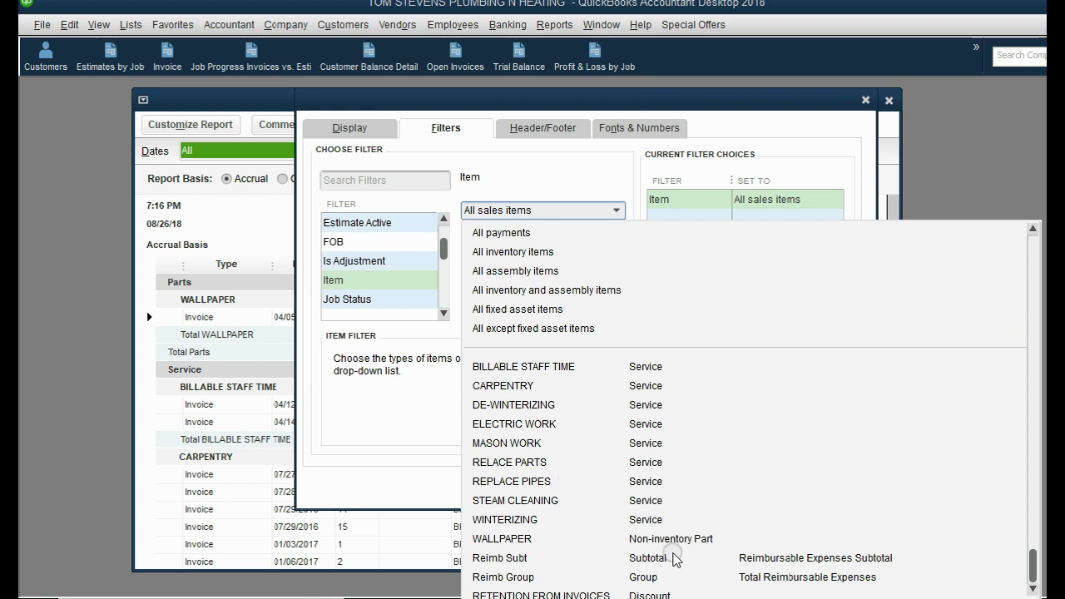
scroll(686, 564, up, 1)
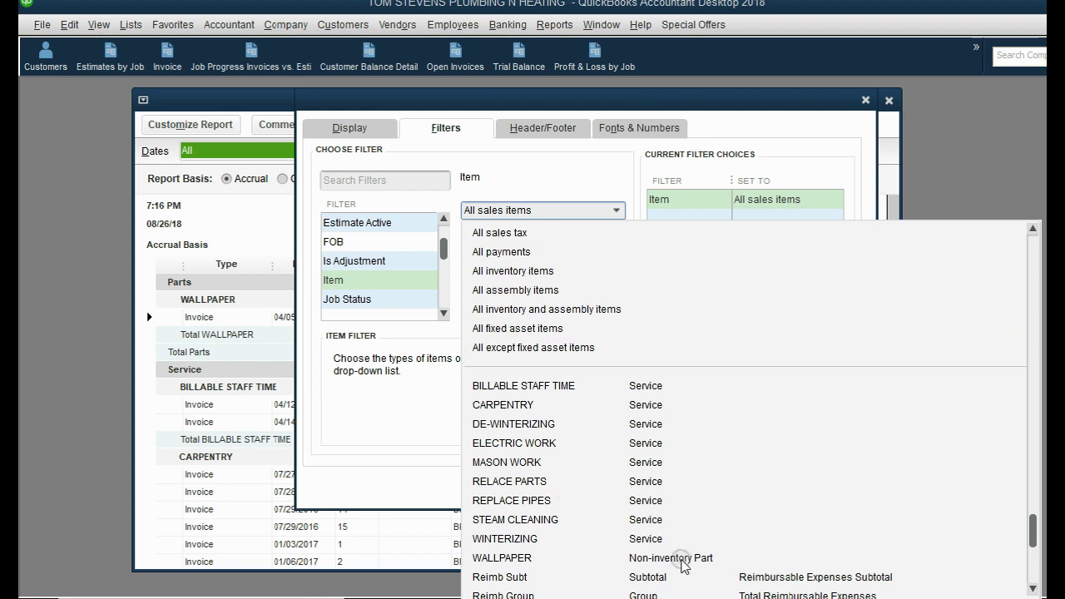
scroll(682, 565, down, 1)
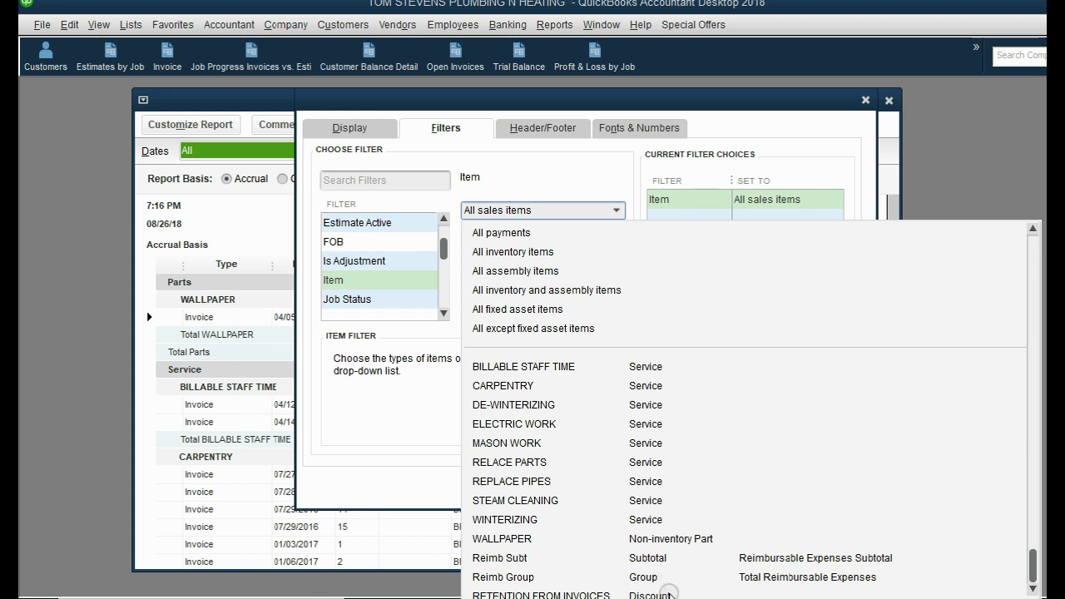
click(669, 594)
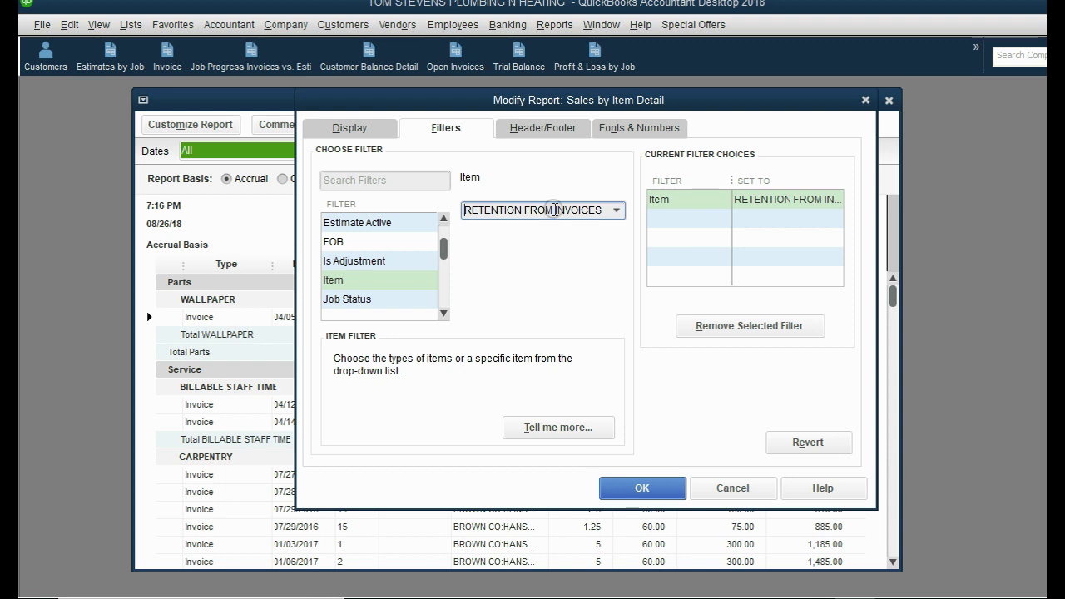
click(641, 489)
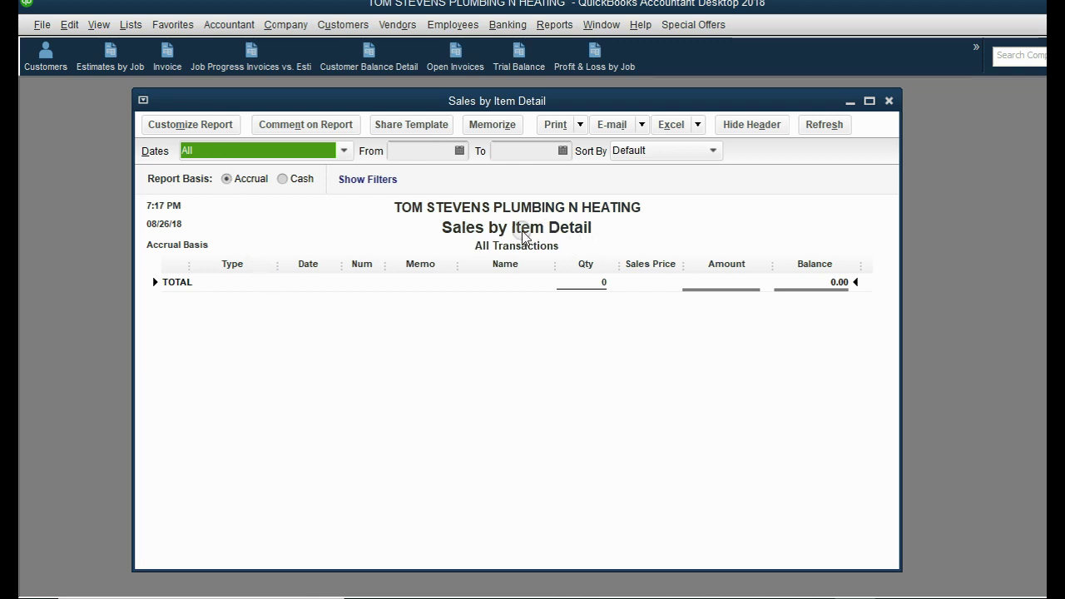
- Retitle the report 'RETENTION RECEIVABLE REPORT' in the header and footer settings
click(179, 125)
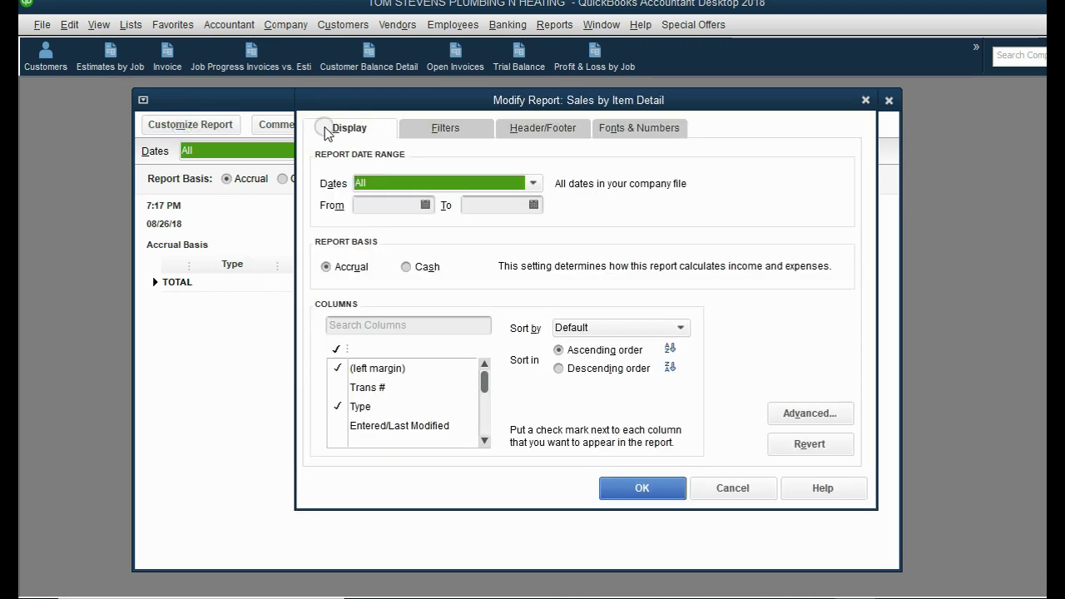
click(512, 127)
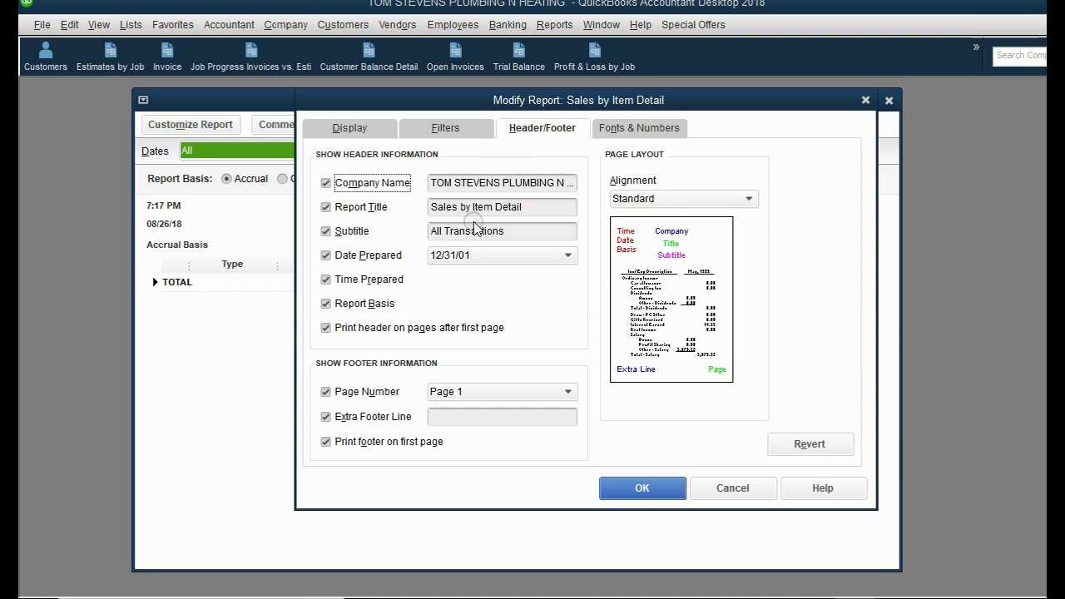
drag(527, 209, 429, 207)
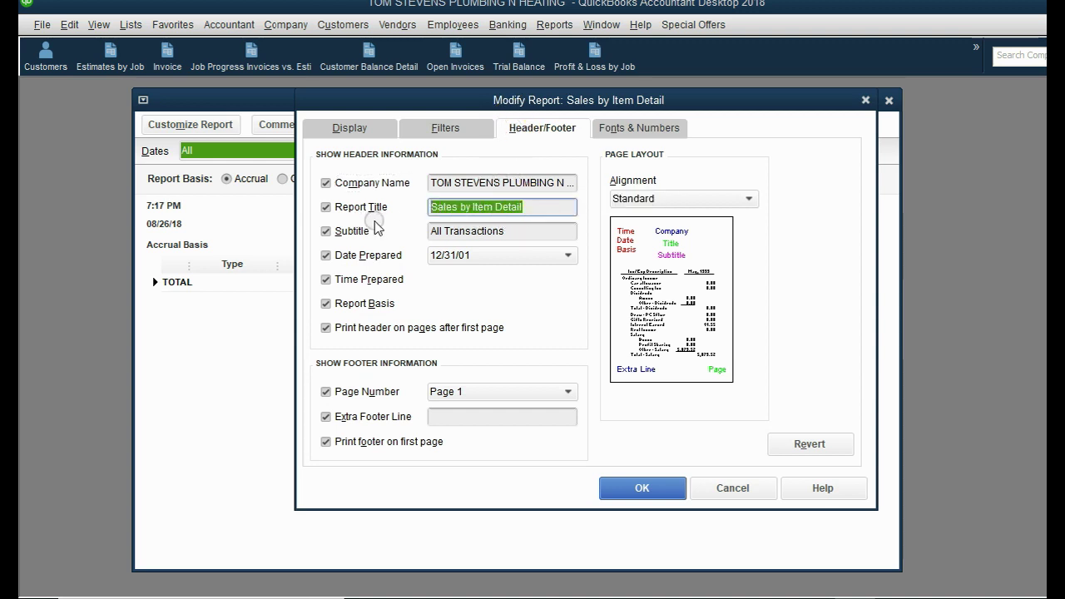
text(RET)
text(ENTION)
text( RECEIVA)
text(BLE REPORT)
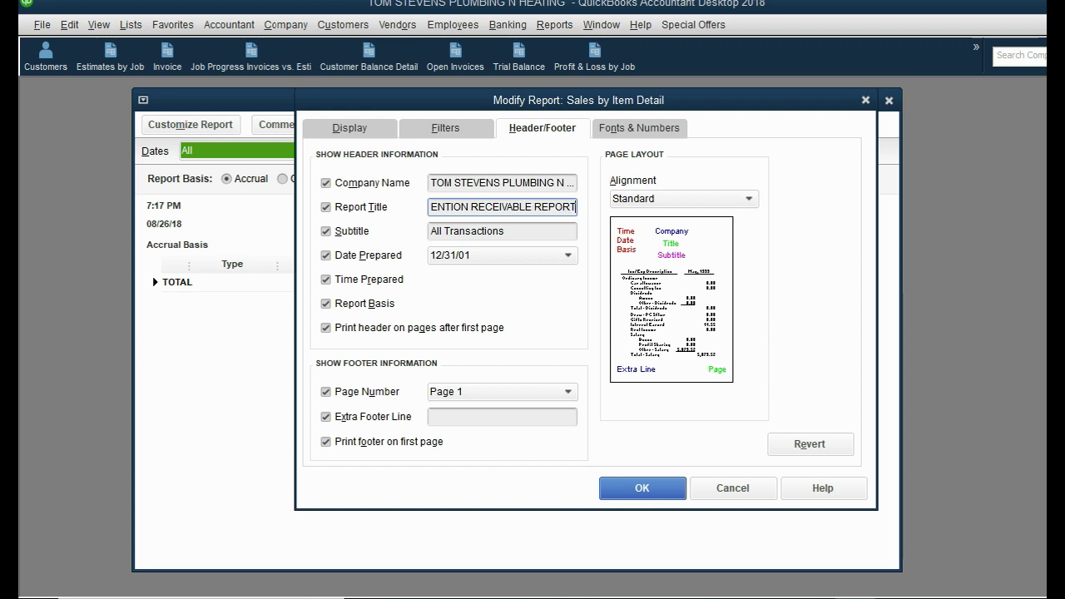
click(644, 487)
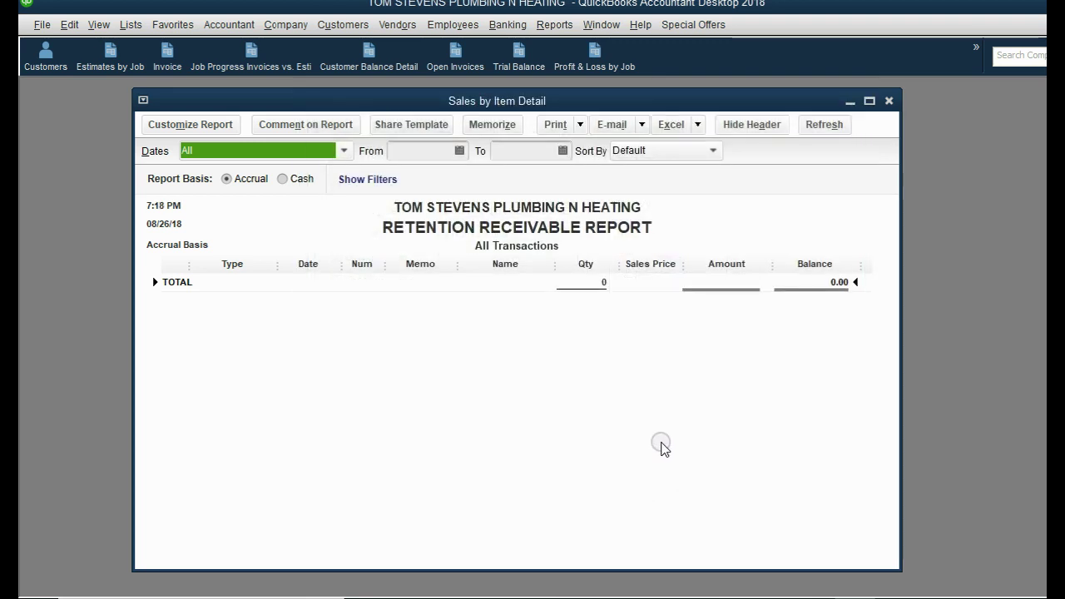
- Close the Trial Balance and retention report, then advance to the next setup slide
click(503, 66)
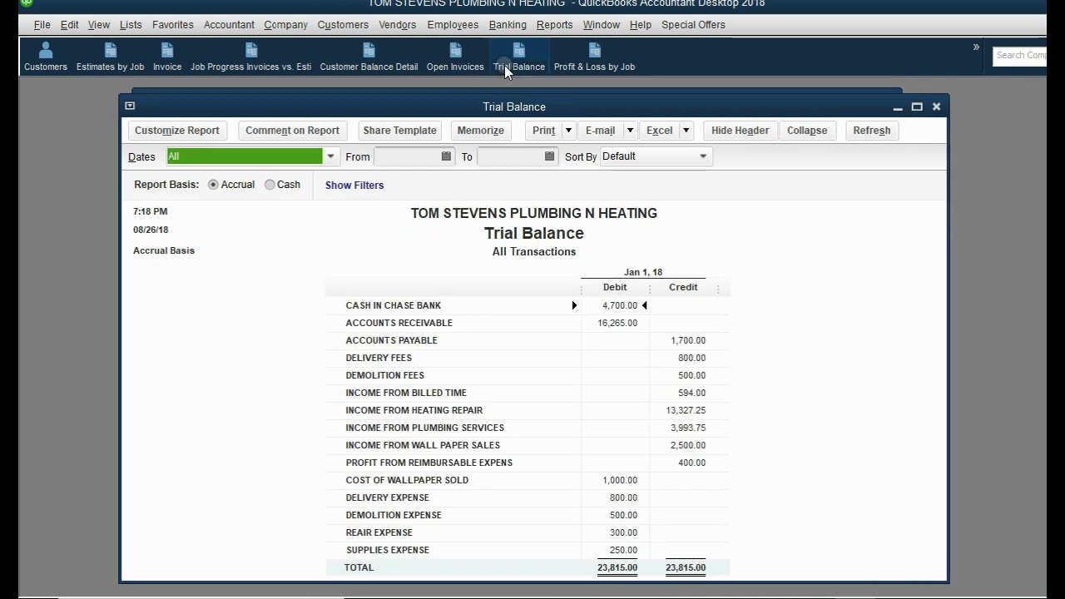
key(Escape)
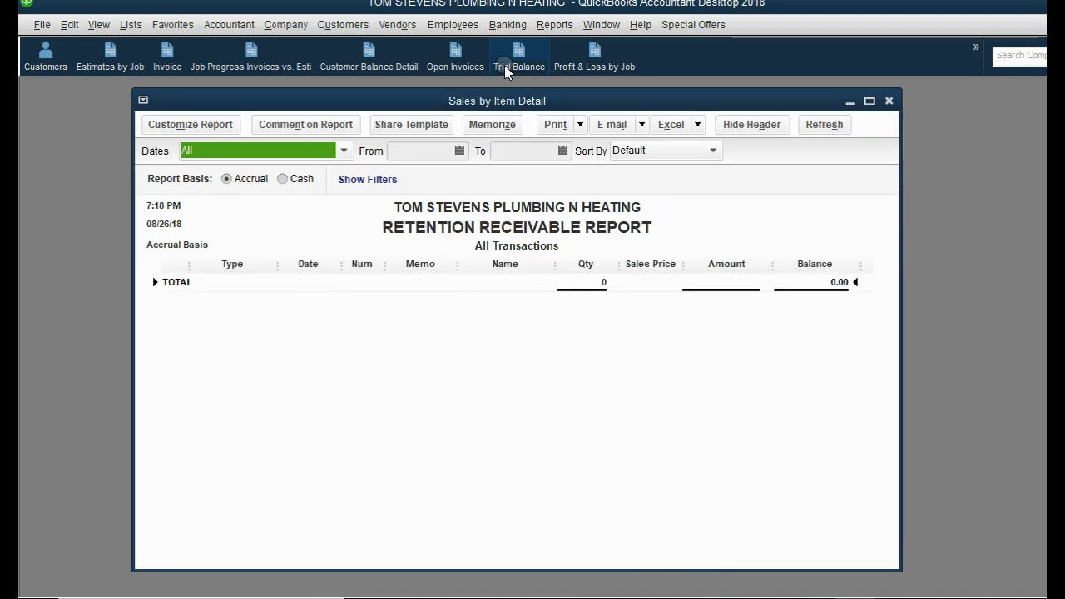
key(Escape)
key(alt+Tab)
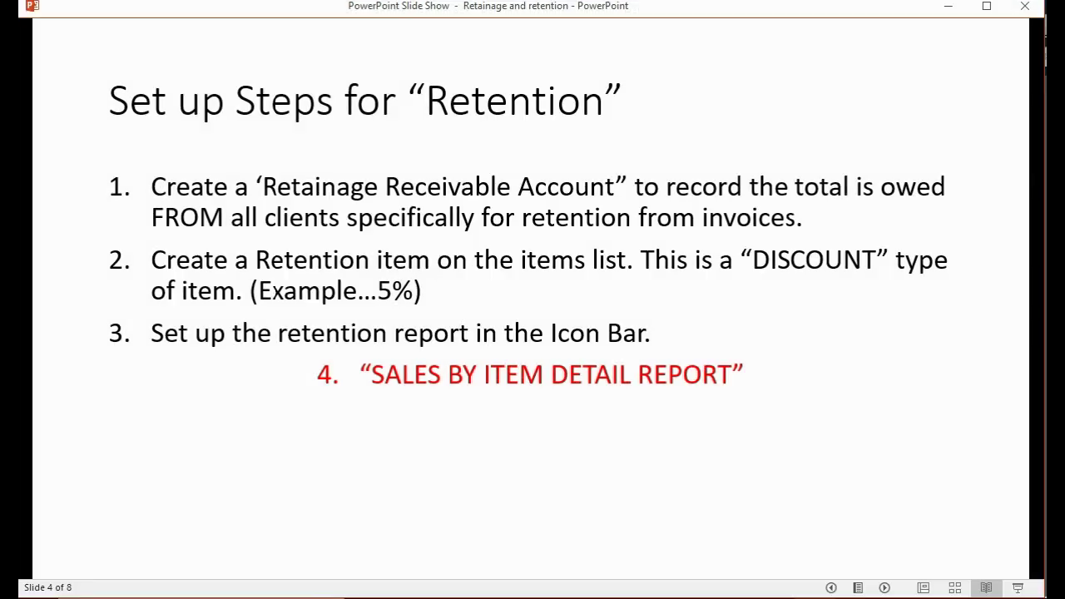
key(Right)
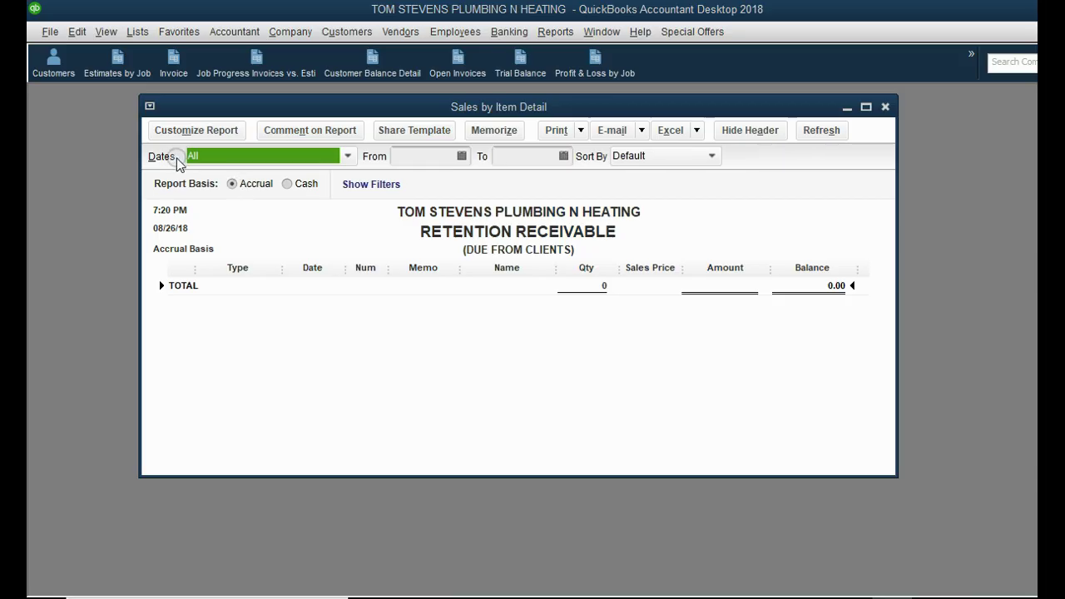
- Add the report to the Icon Bar labelled RETENTION DUE FROM CLIENTS, then close it
click(105, 35)
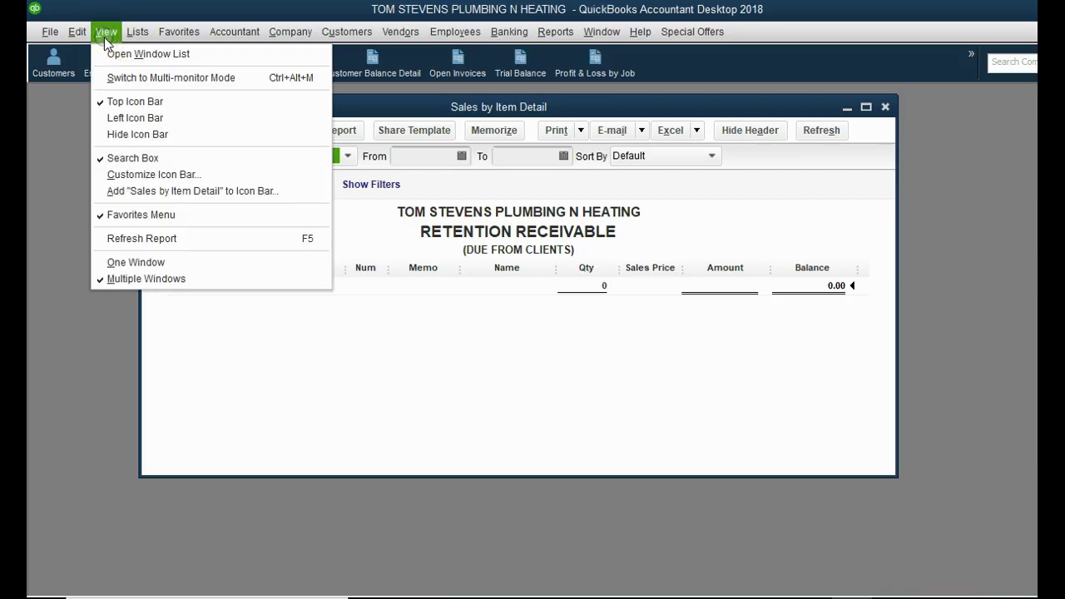
click(227, 191)
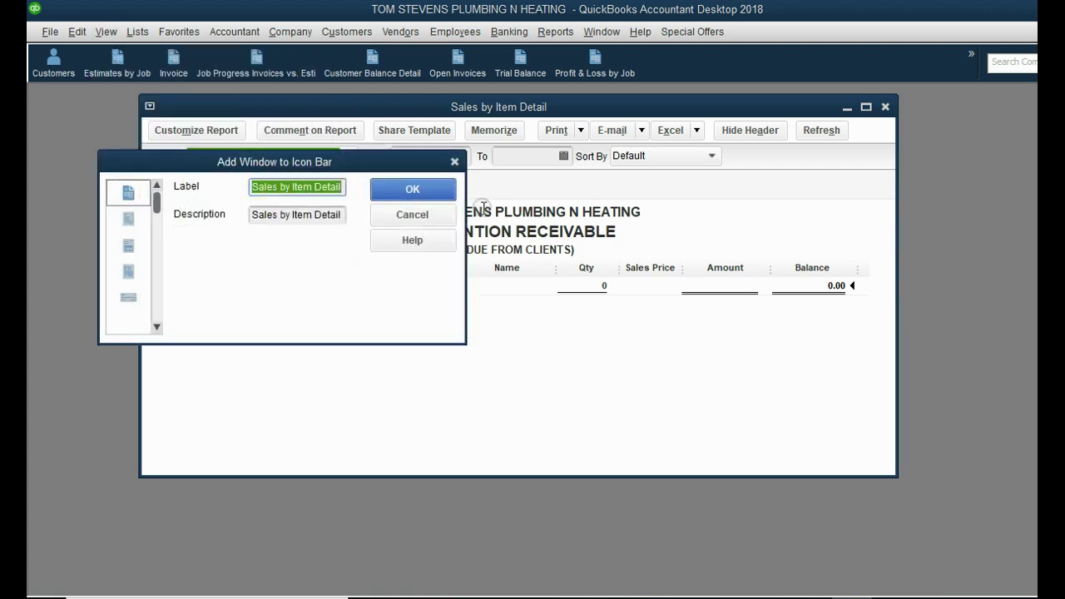
key(BackSpace)
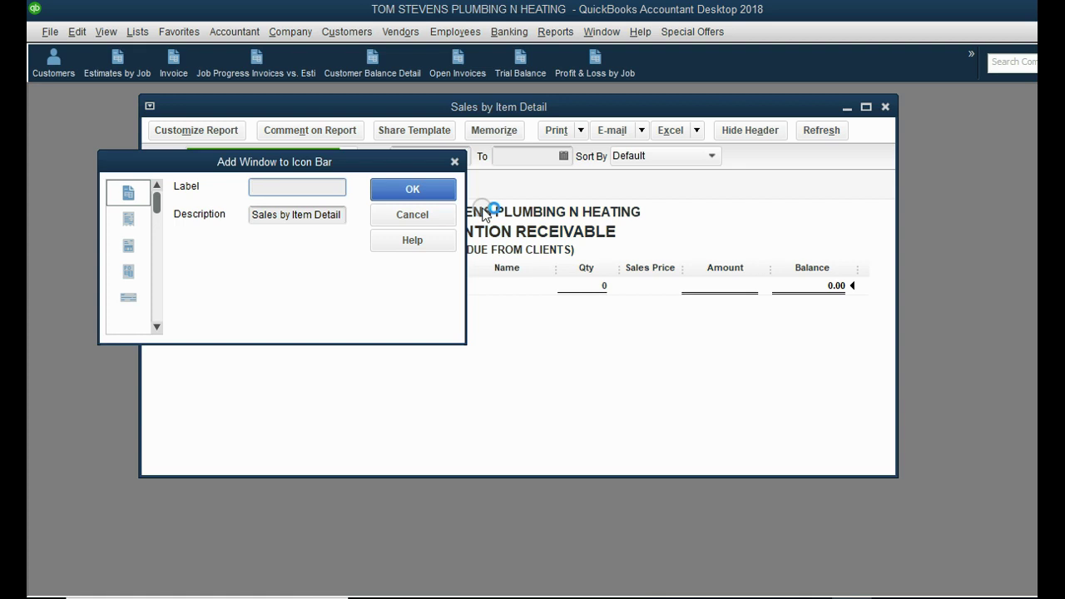
text(RETEN)
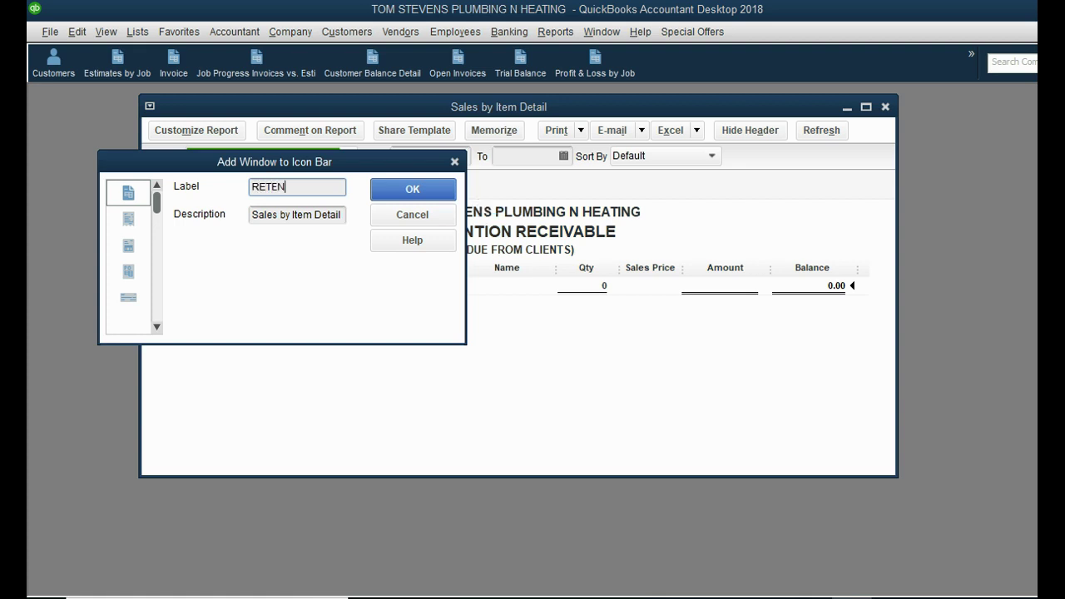
text(TION DUE FROM C)
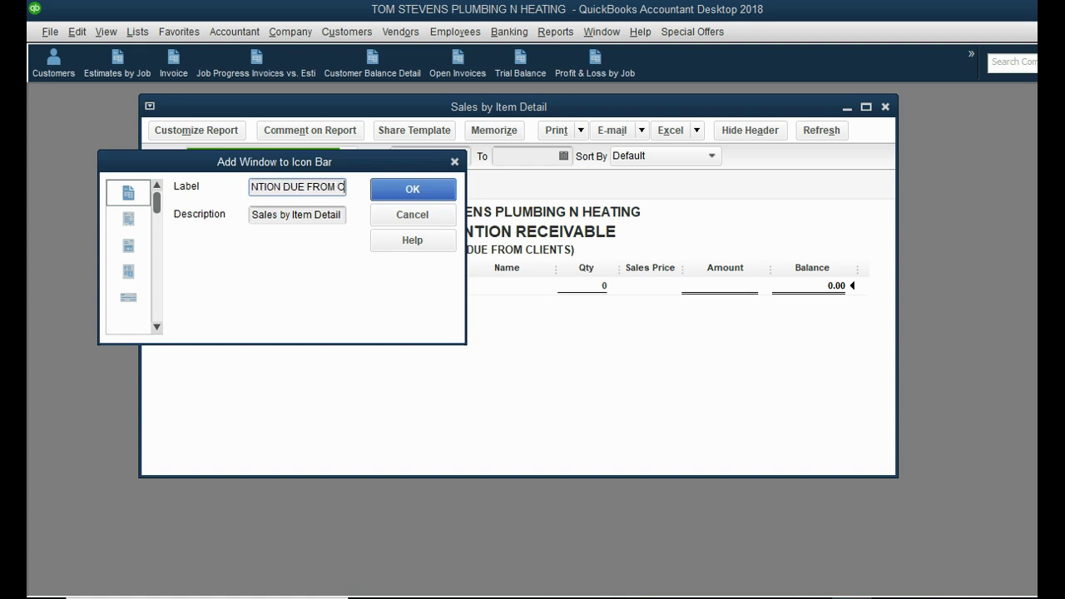
text(LIENTS)
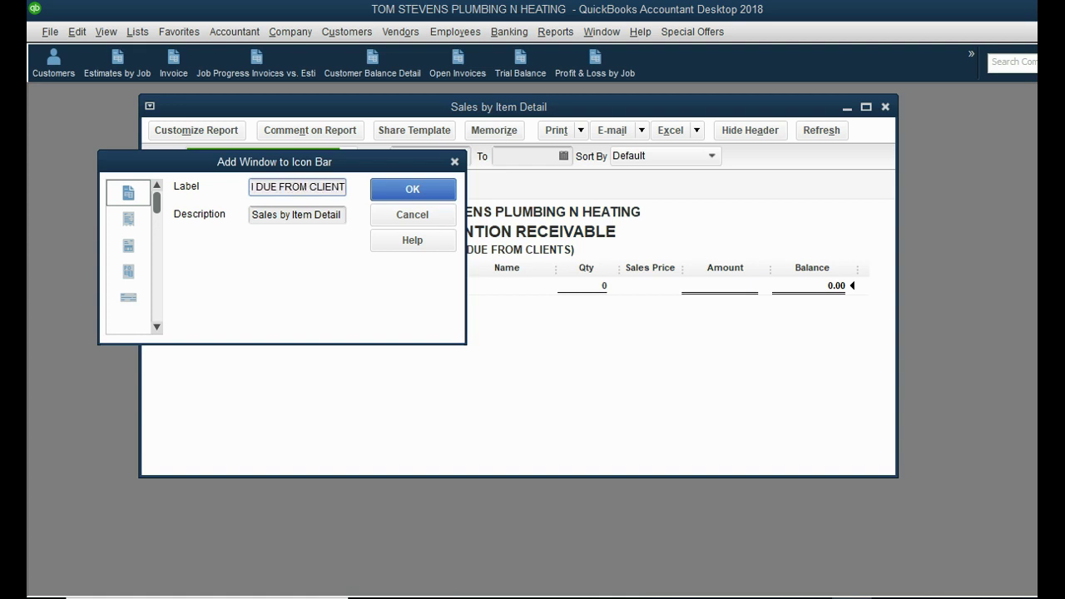
click(435, 188)
click(886, 106)
- Test the new shortcut, close the report, and advance to the 'Now let's invoice each month' slide
click(737, 65)
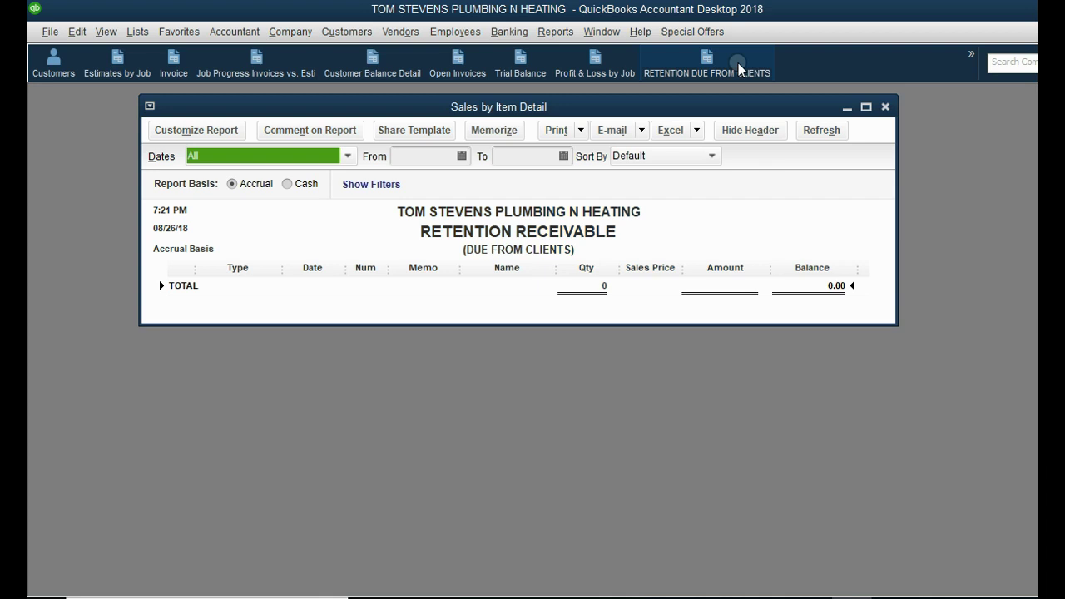
key(Escape)
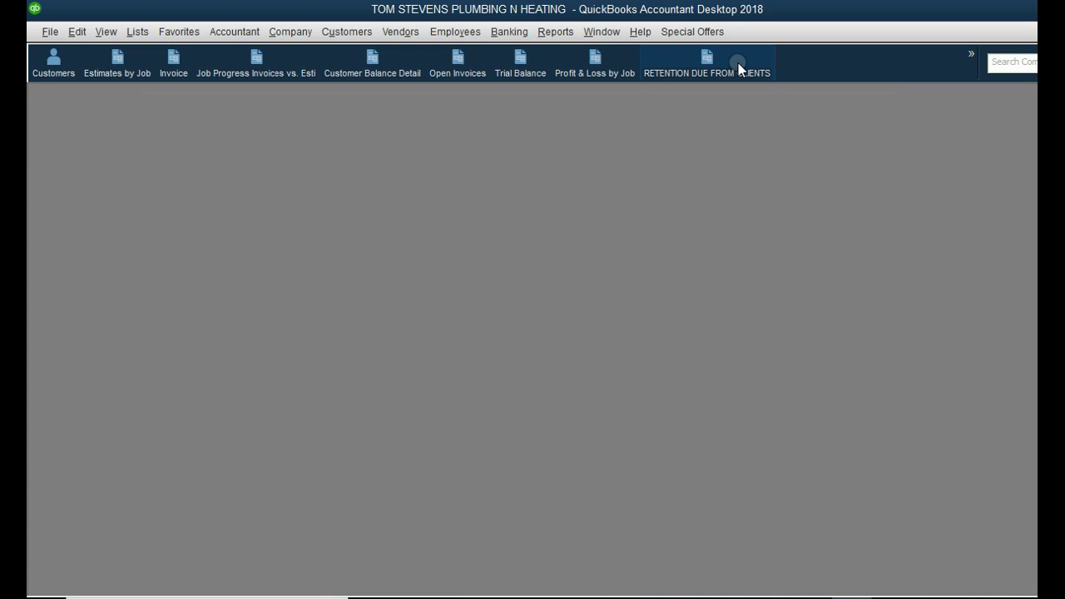
click(820, 594)
click(782, 497)
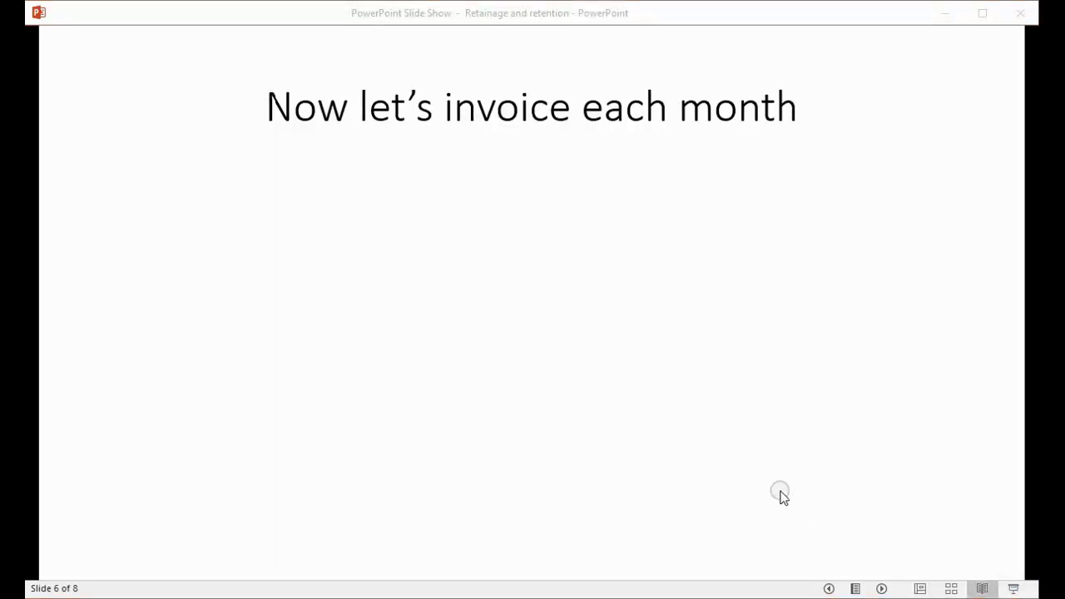
- Bring in the 'Jan 31 – 25% less retention' bullet, then move past the invoicing slide
click(782, 497)
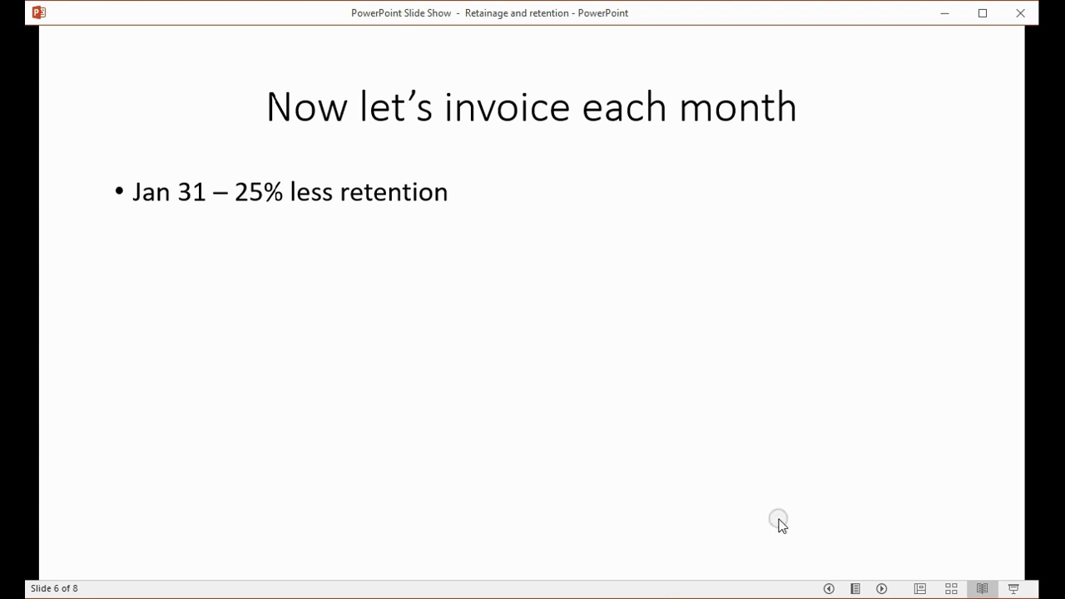
click(881, 589)
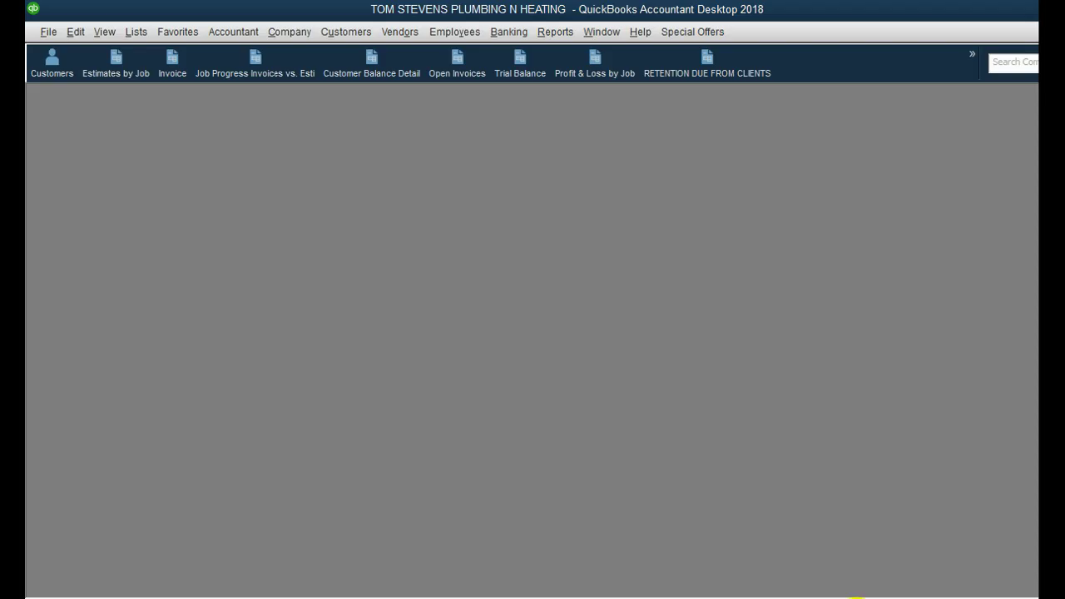
- Start a new invoice dated January 31, 2018 for KIRSHBAUM:WOODBURY against the 100,000.00 estimate
click(170, 66)
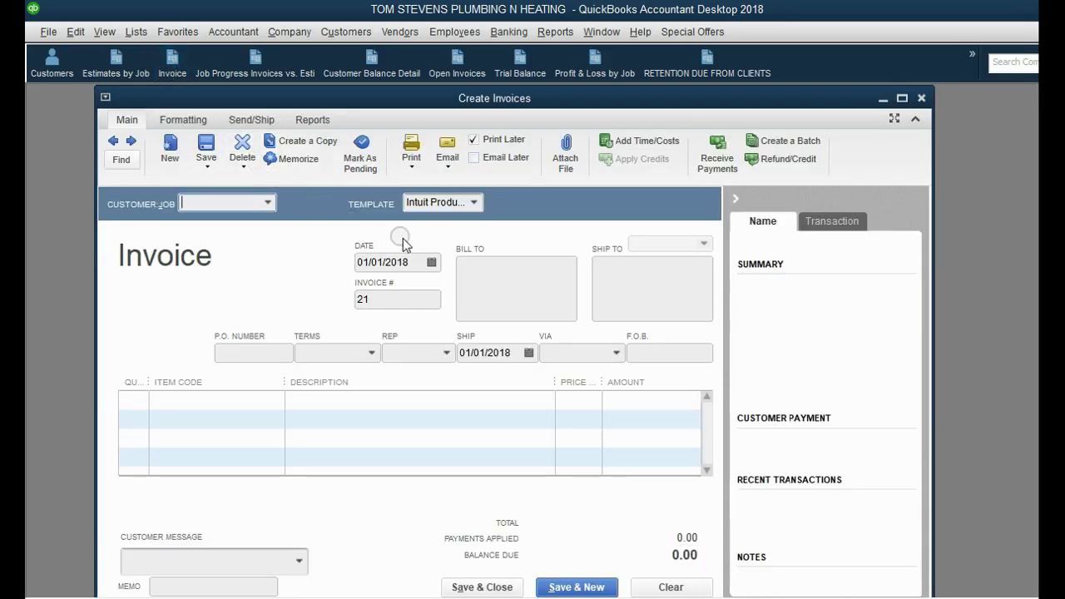
click(431, 262)
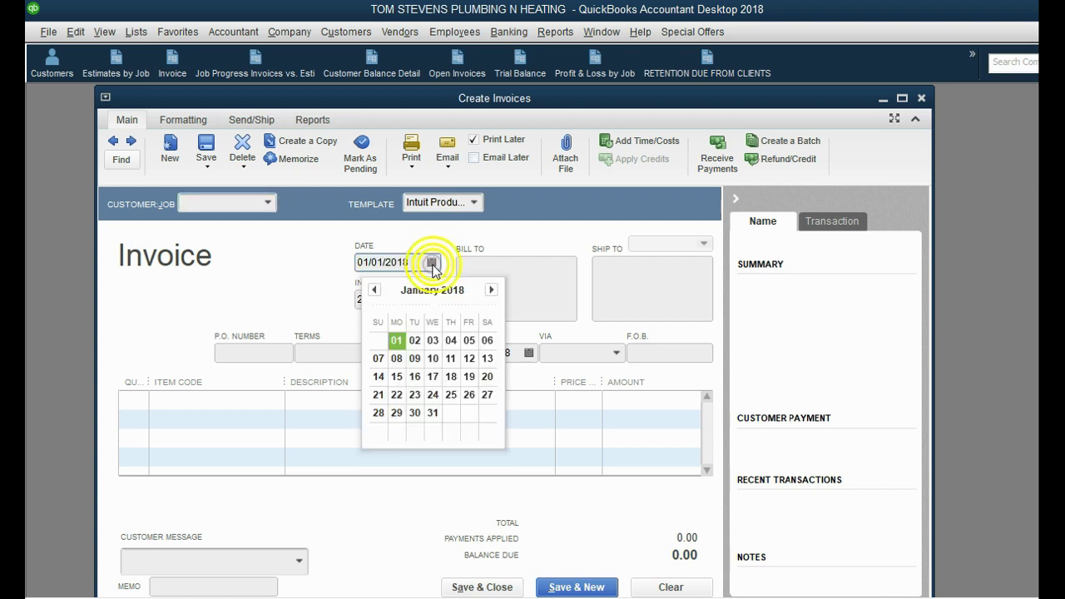
click(432, 412)
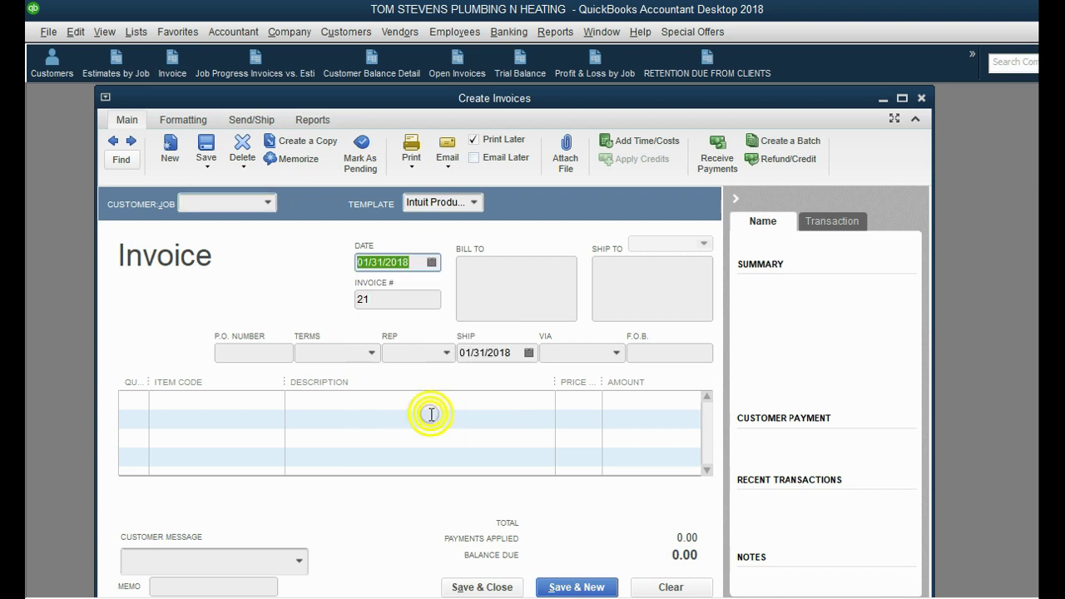
click(267, 203)
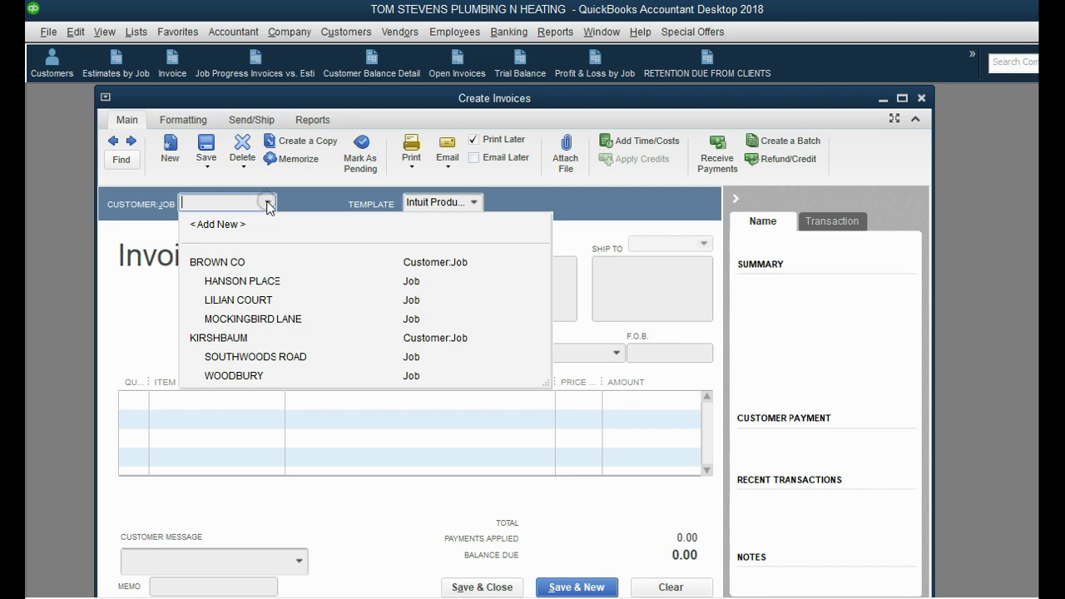
click(251, 341)
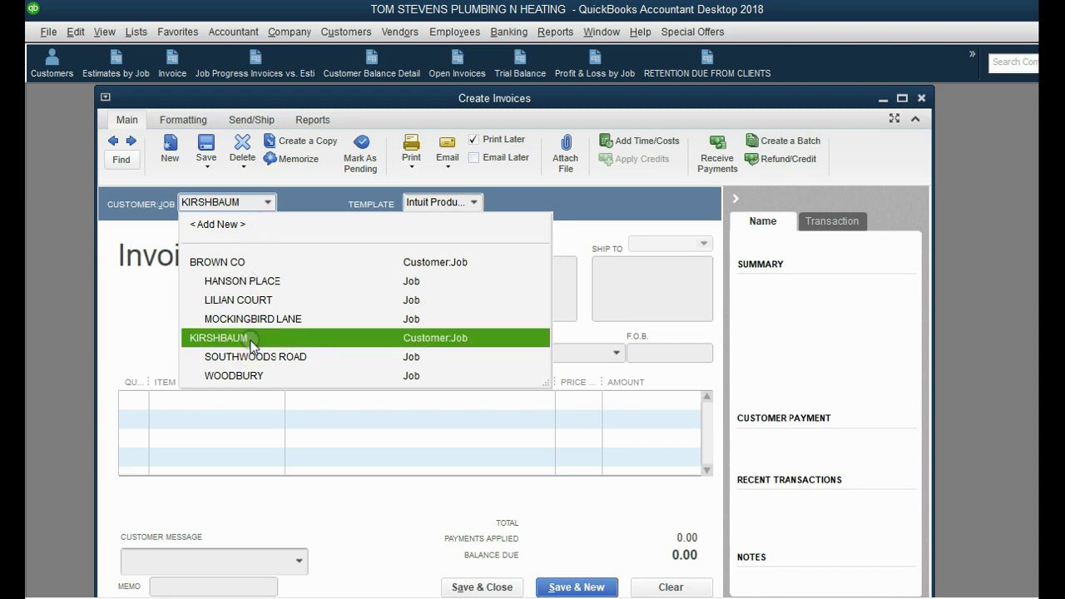
click(254, 379)
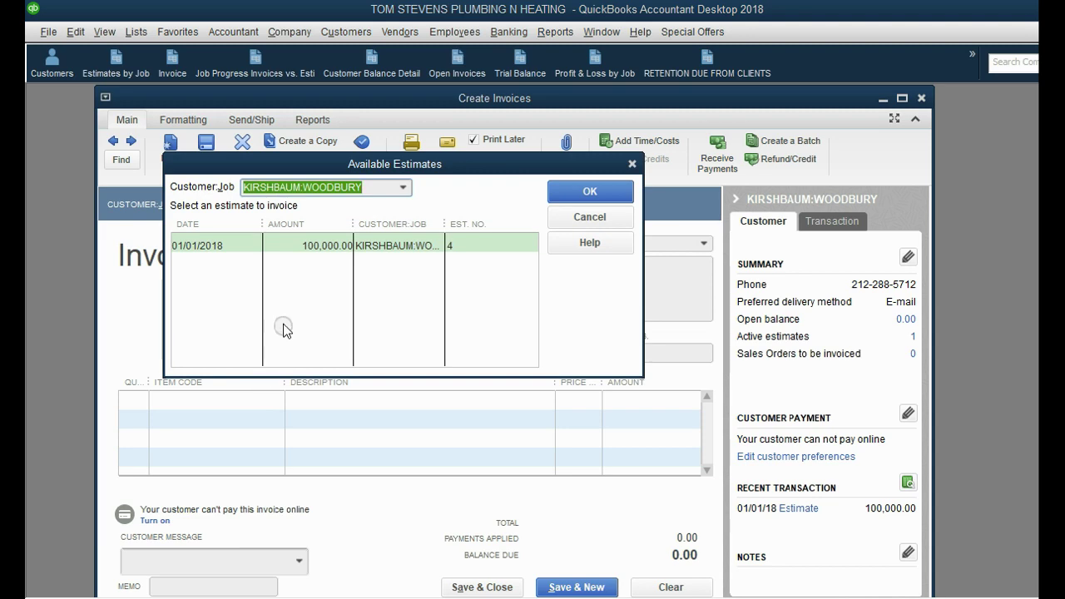
click(291, 245)
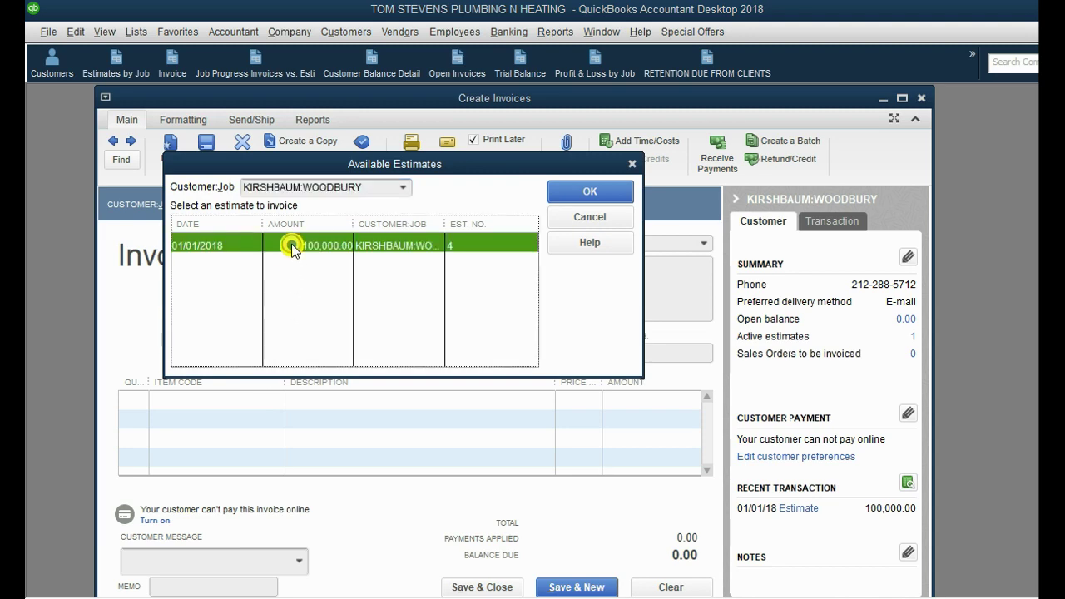
click(577, 193)
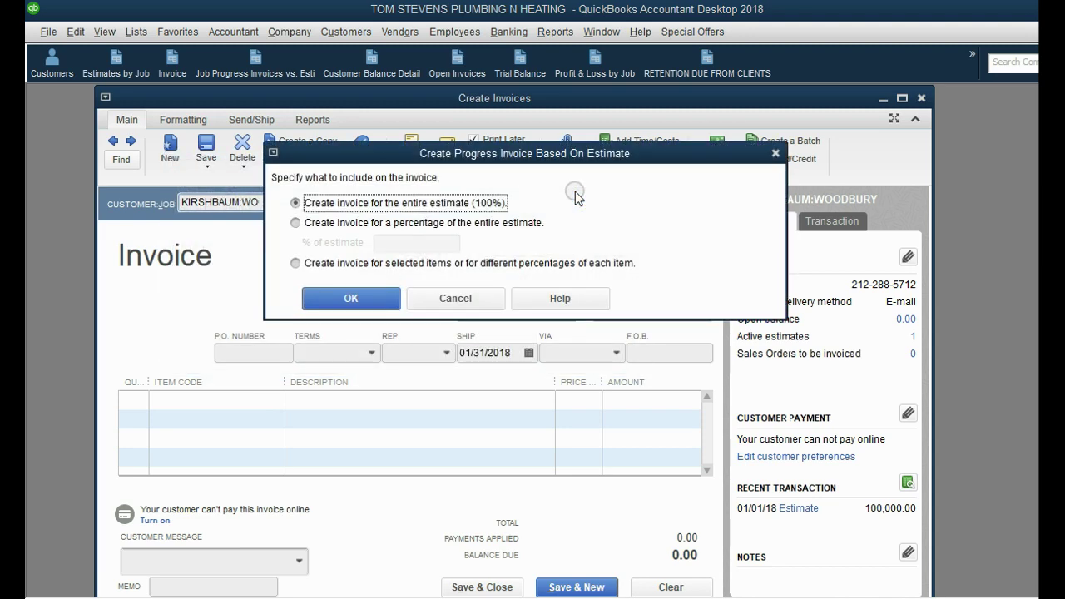
- Bill 25% of the estimate, giving a 25,000.00 CARPENTRY line, and resize the line columns
click(509, 223)
click(442, 244)
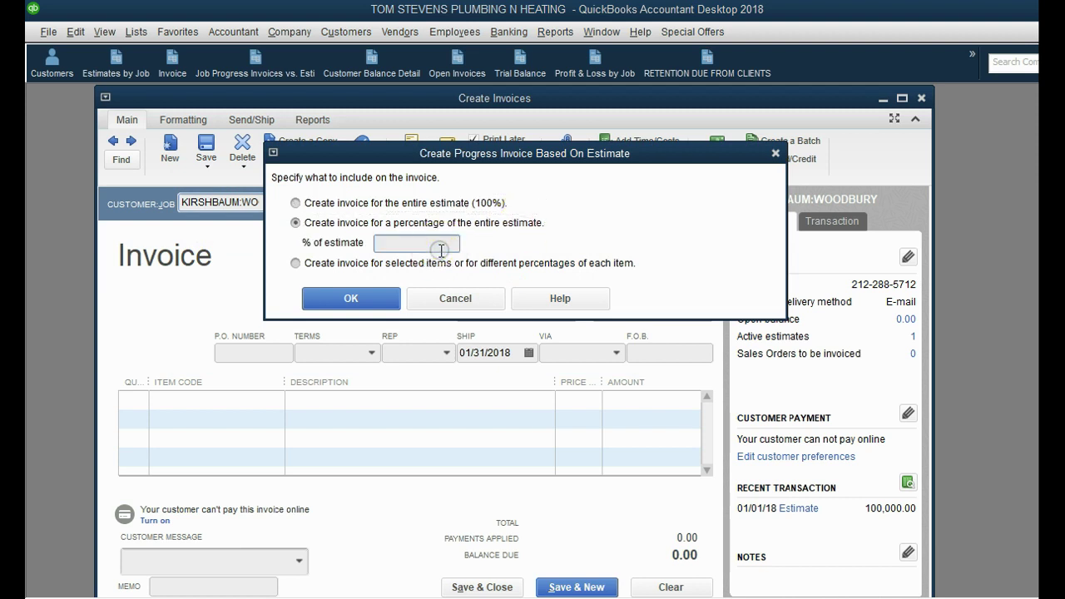
text(25)
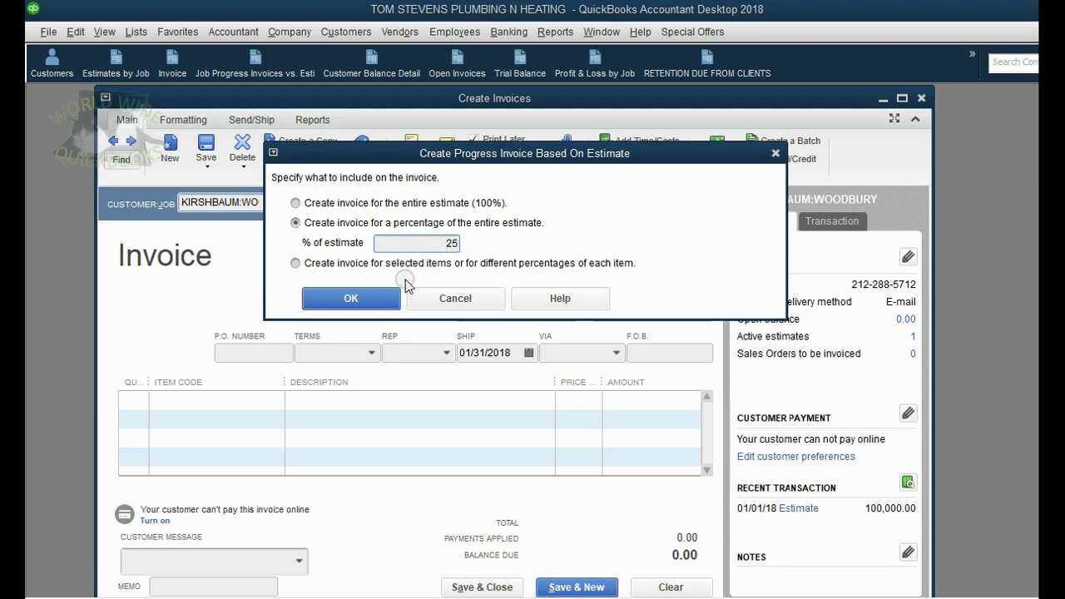
click(366, 298)
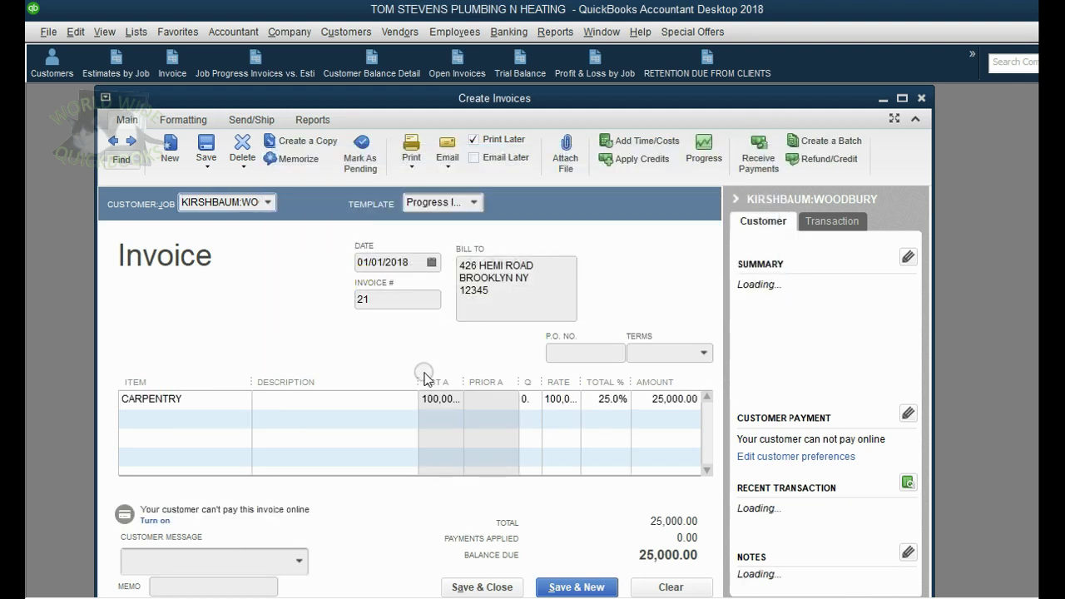
drag(417, 382, 309, 383)
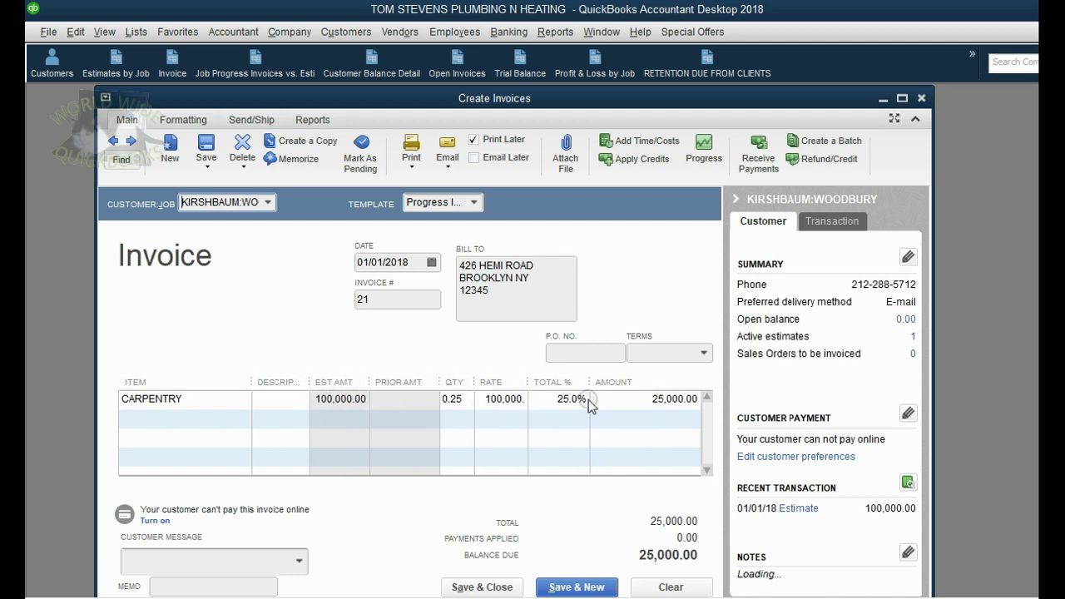
click(609, 400)
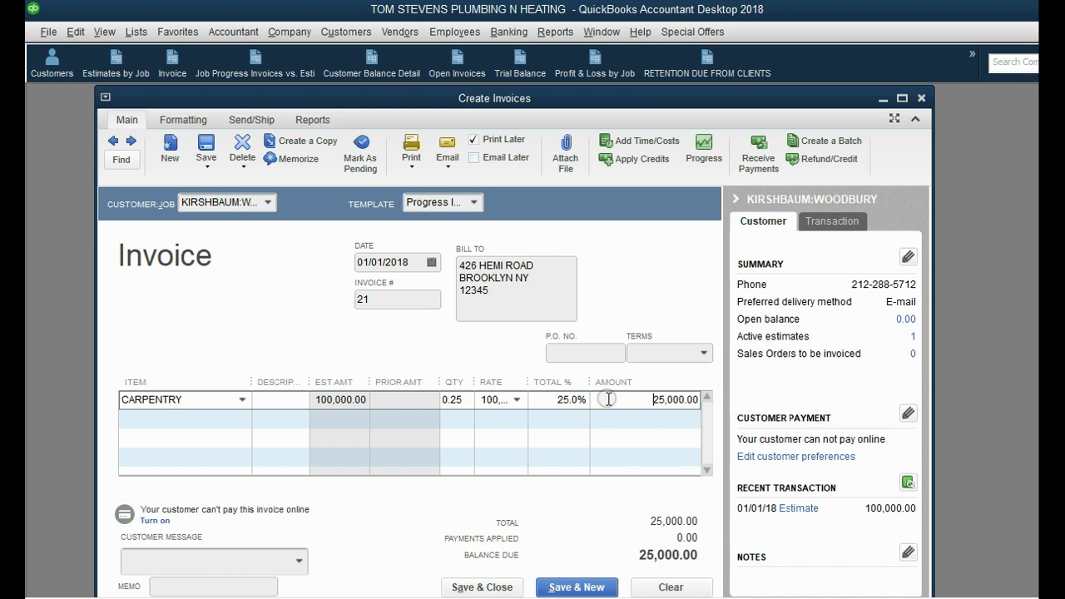
- Add RETENTION FROM INVOICES on line 2 (-5.0%, -1,250.00) and widen the Item column
click(241, 420)
click(242, 419)
click(243, 392)
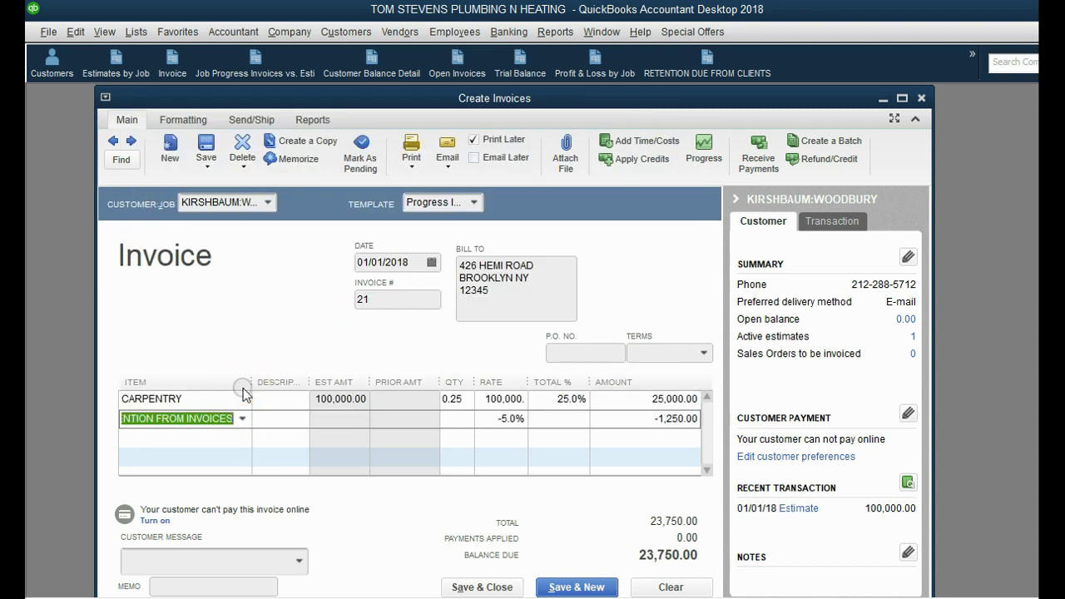
click(541, 420)
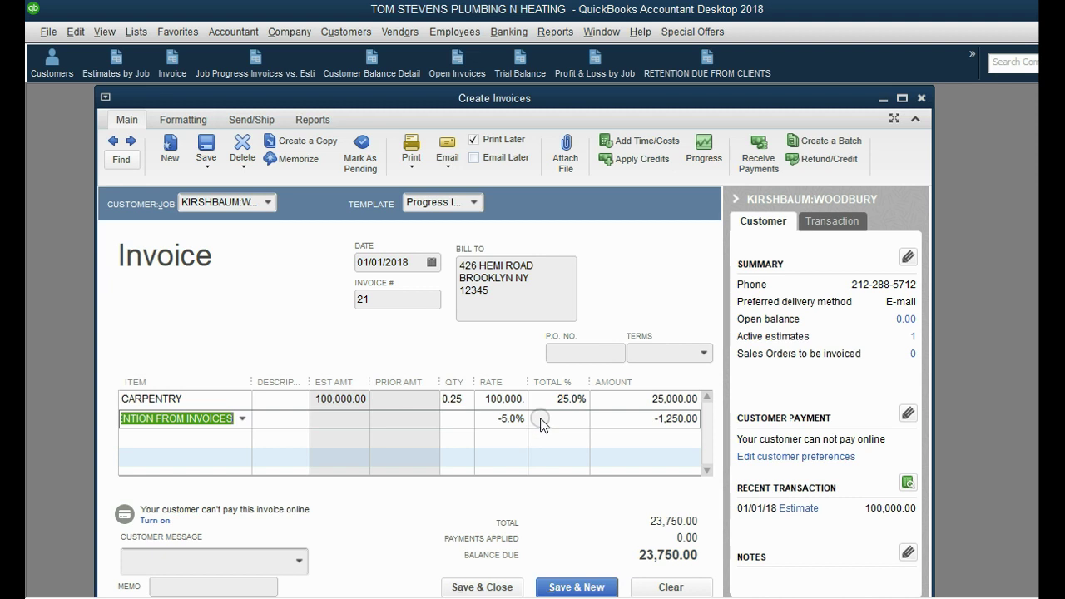
click(246, 434)
click(246, 418)
drag(251, 382, 265, 384)
click(258, 419)
click(258, 420)
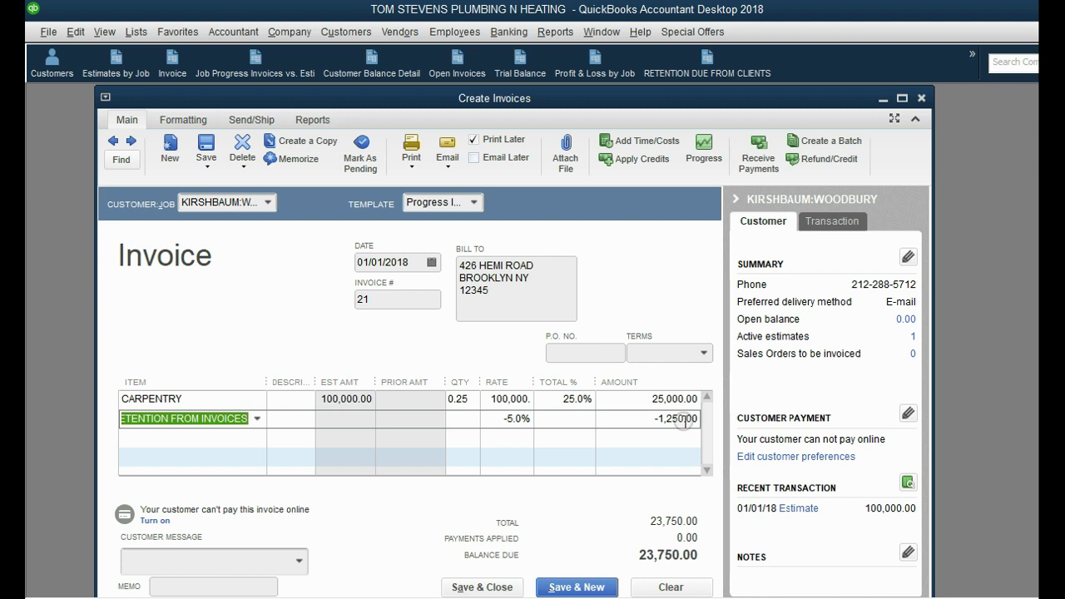
click(683, 421)
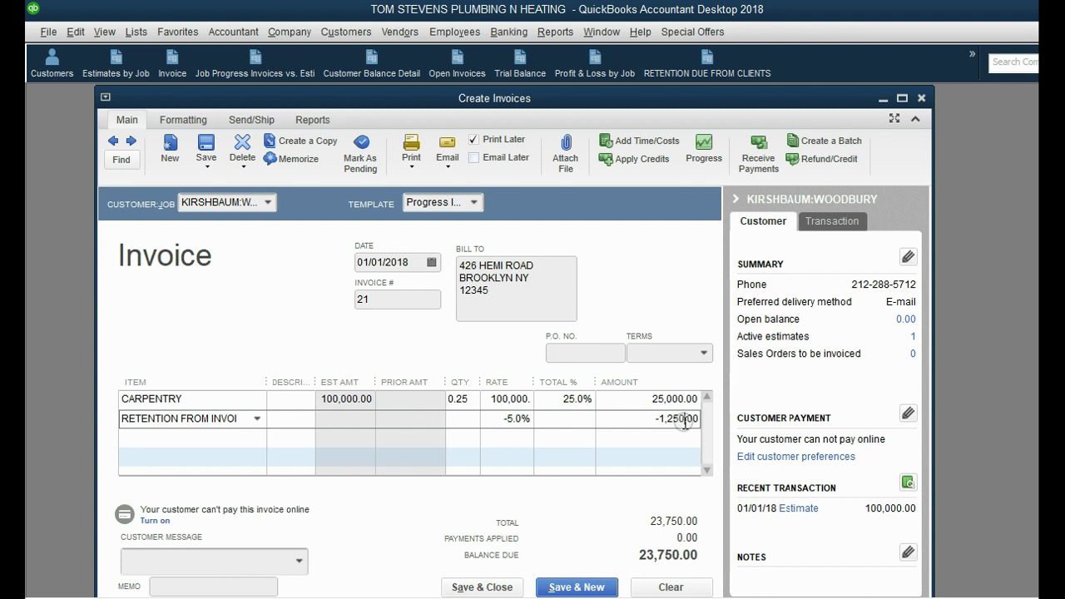
- Save invoice 21, review the taller retention report, then view the Trial Balance's 1,250.00 Retention Receivable
click(499, 588)
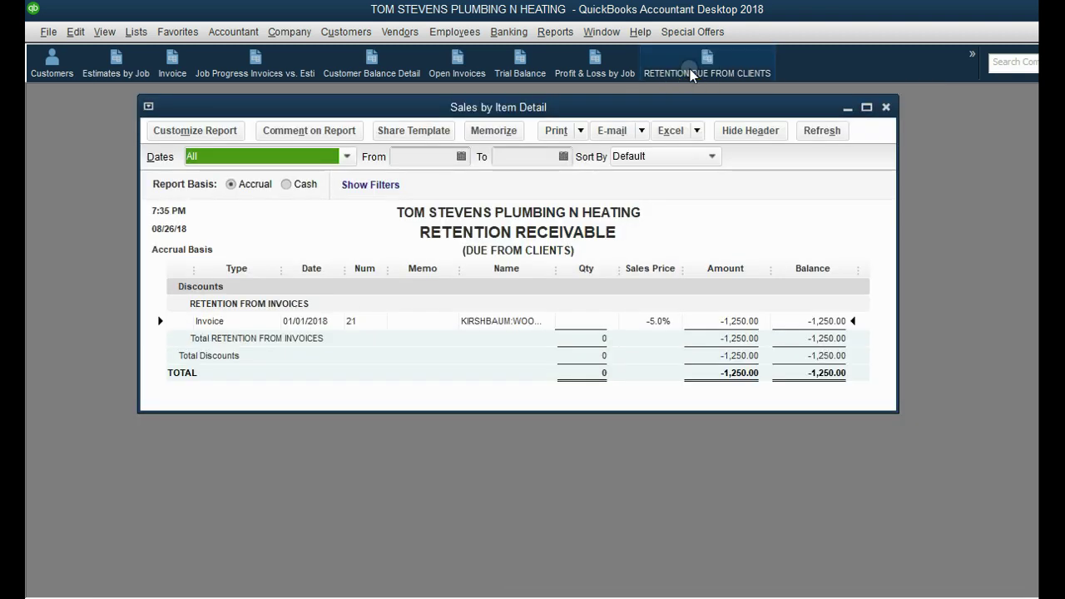
click(671, 406)
drag(672, 406, 676, 499)
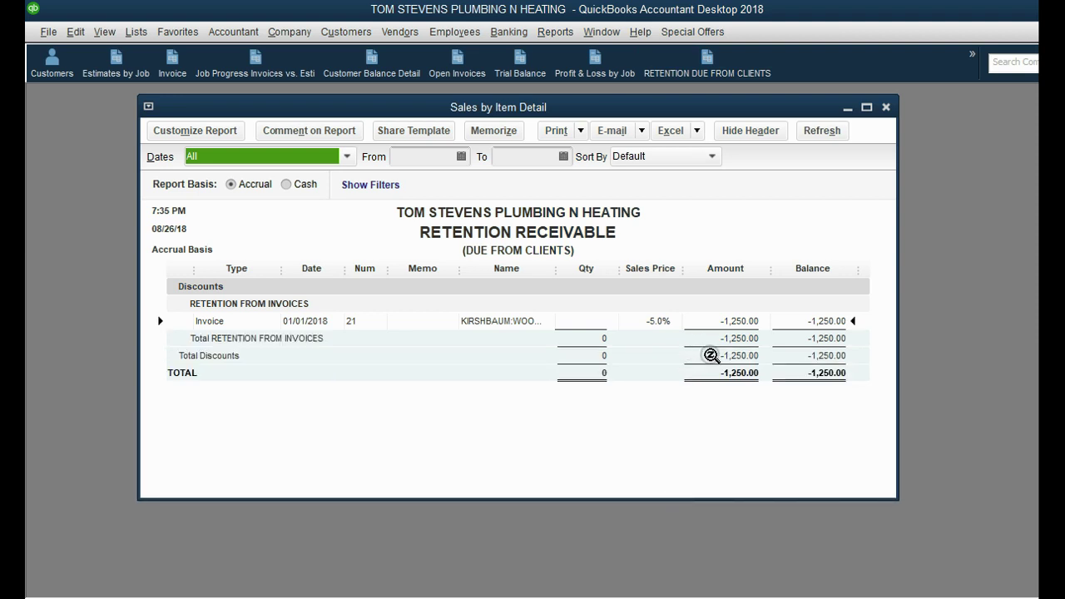
click(756, 342)
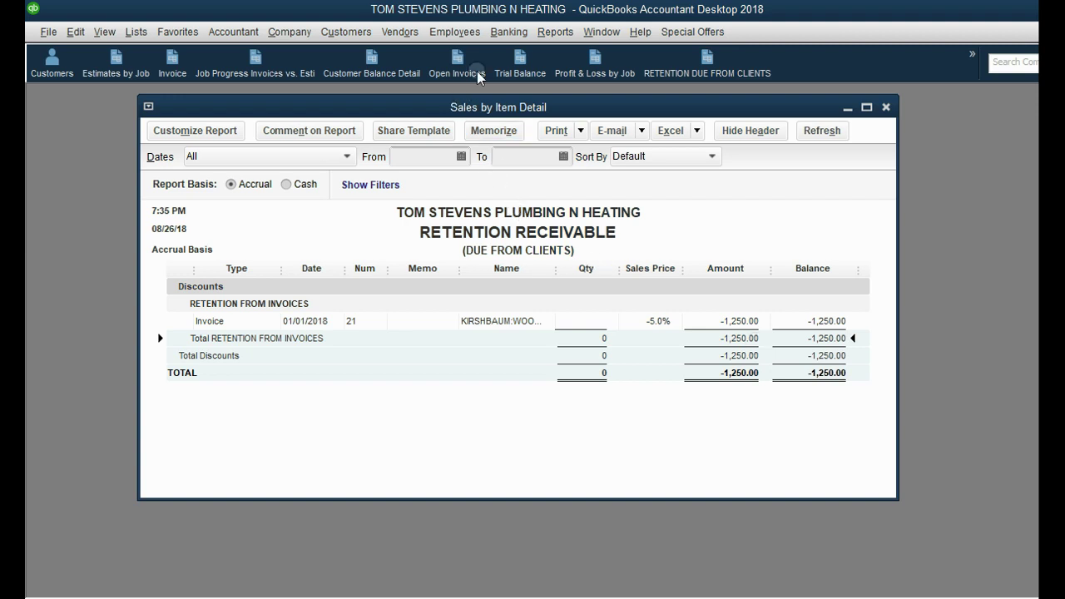
click(517, 63)
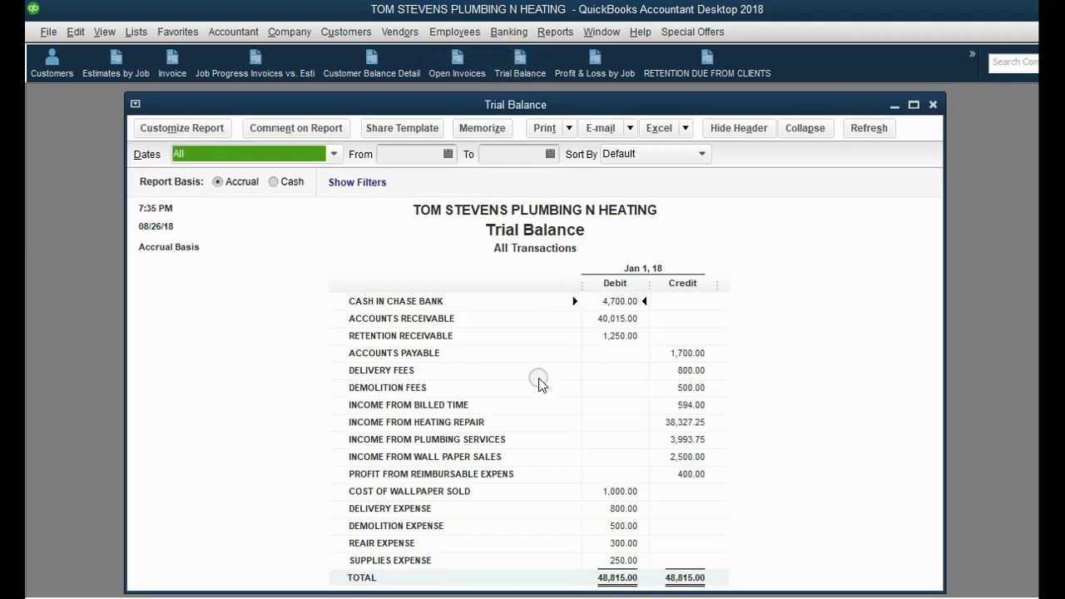
- Reveal the 'Feb 28– 25% less retention' bullet on slide 6, then return to QuickBooks
click(435, 339)
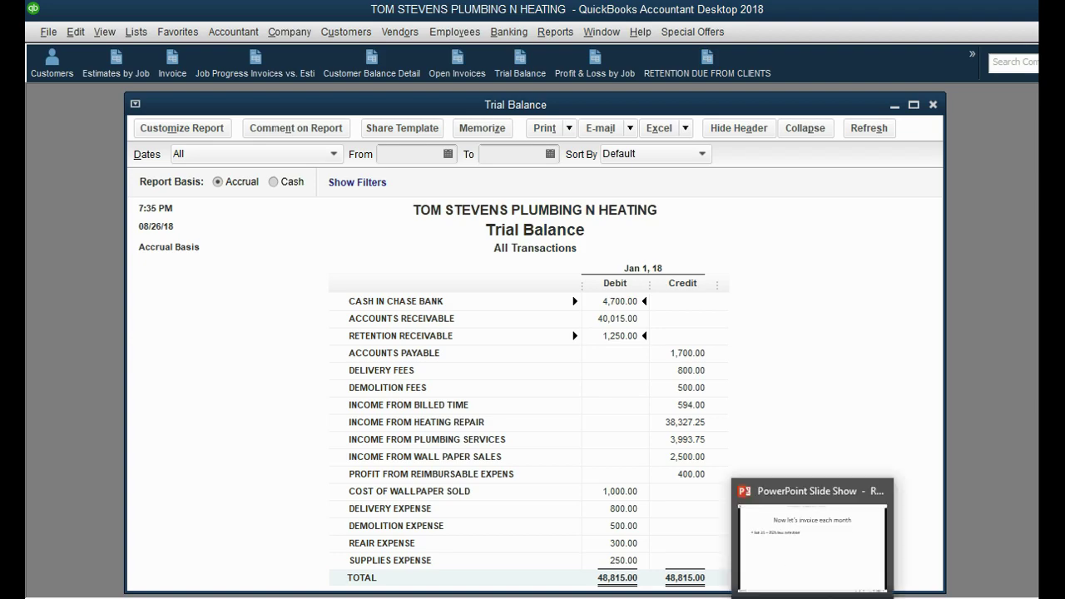
click(813, 541)
click(576, 410)
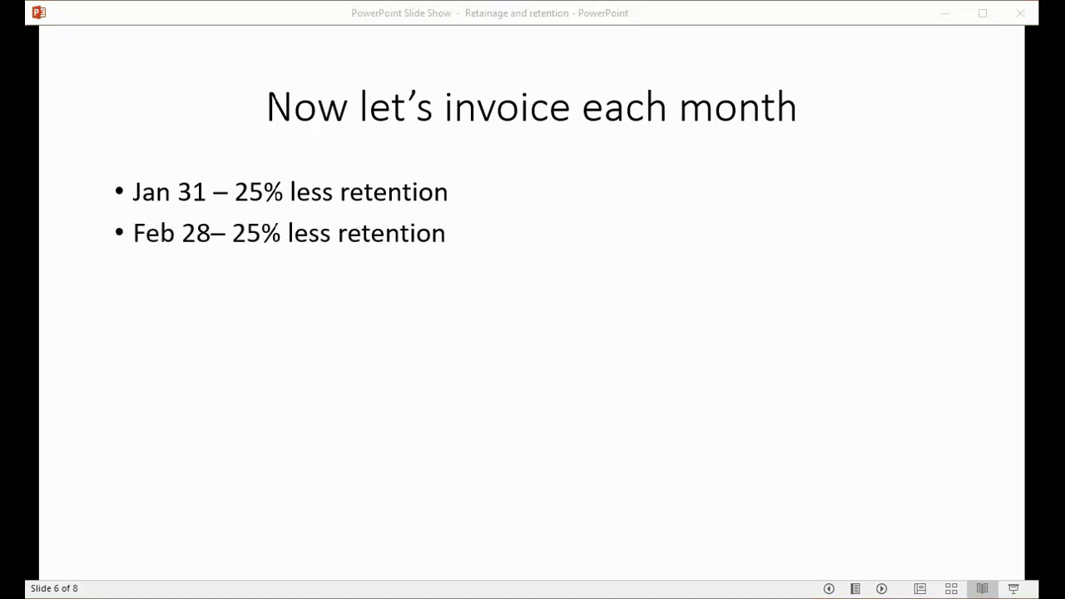
key(alt+Tab)
- Create a new KIRSHBAUM:WOODBURY invoice billing 25% of the 100,000.00 estimate
click(173, 60)
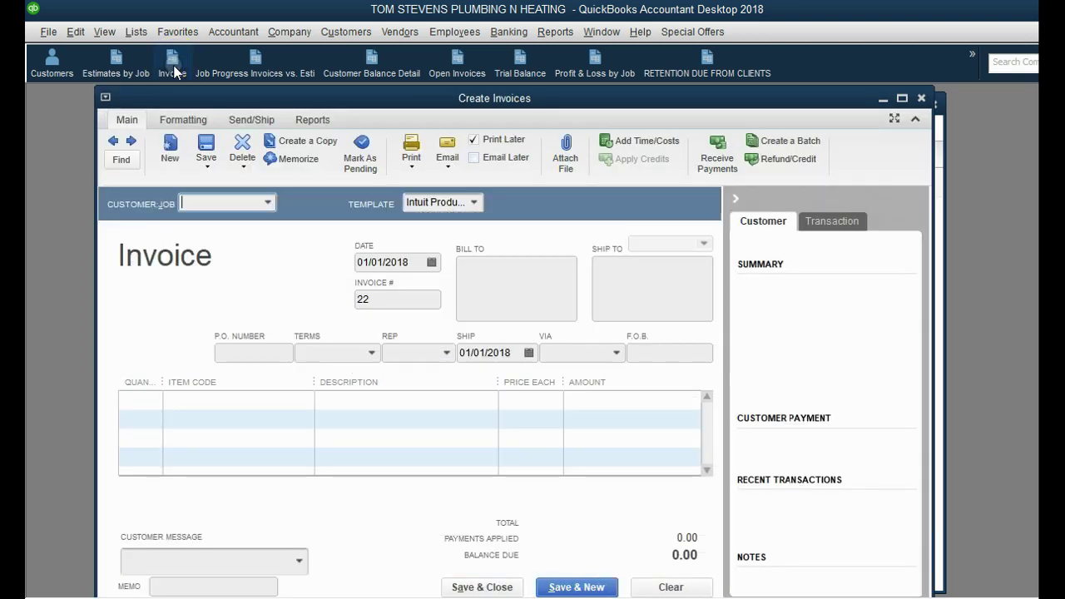
click(267, 202)
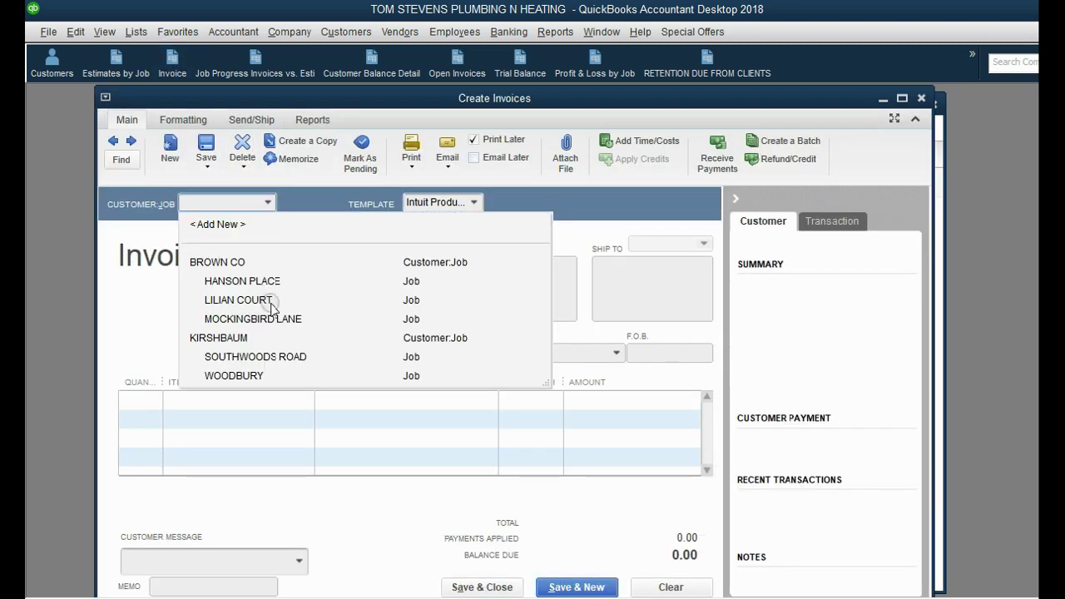
click(269, 375)
click(281, 242)
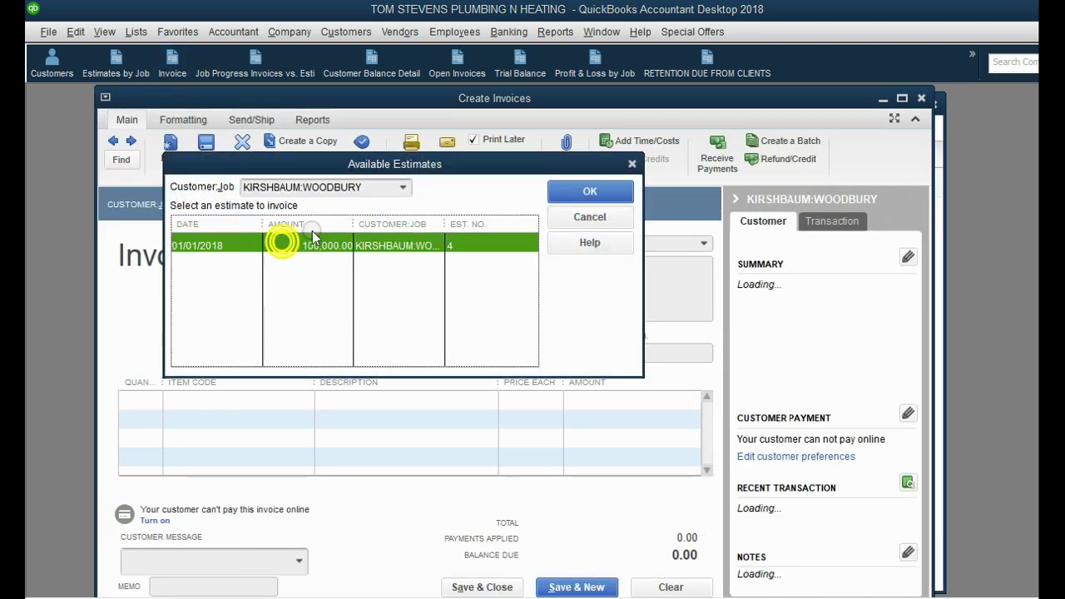
click(560, 191)
click(438, 225)
click(435, 243)
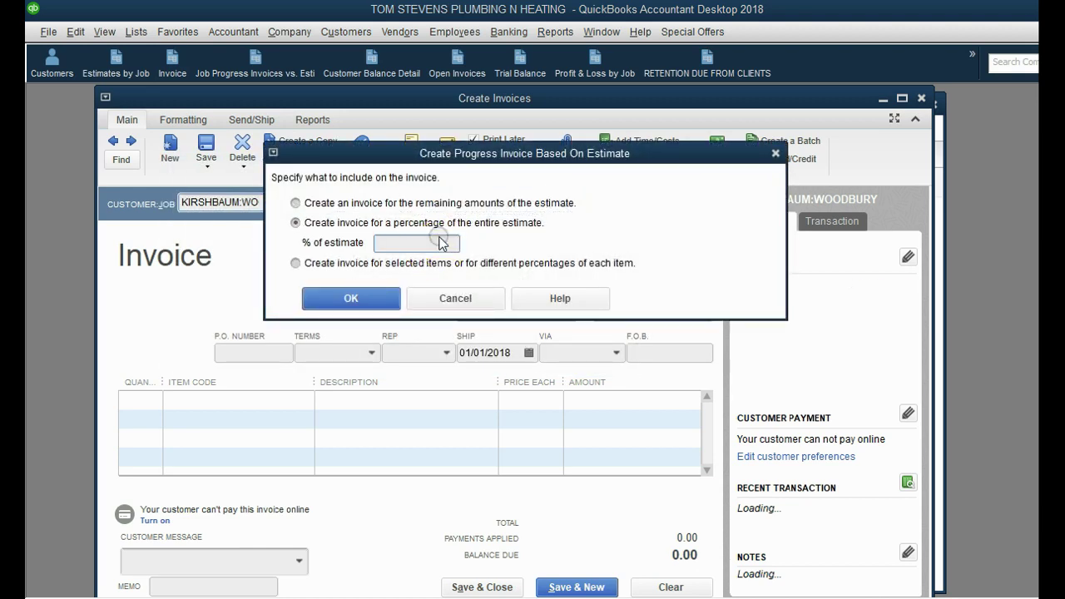
text(25)
key(Tab)
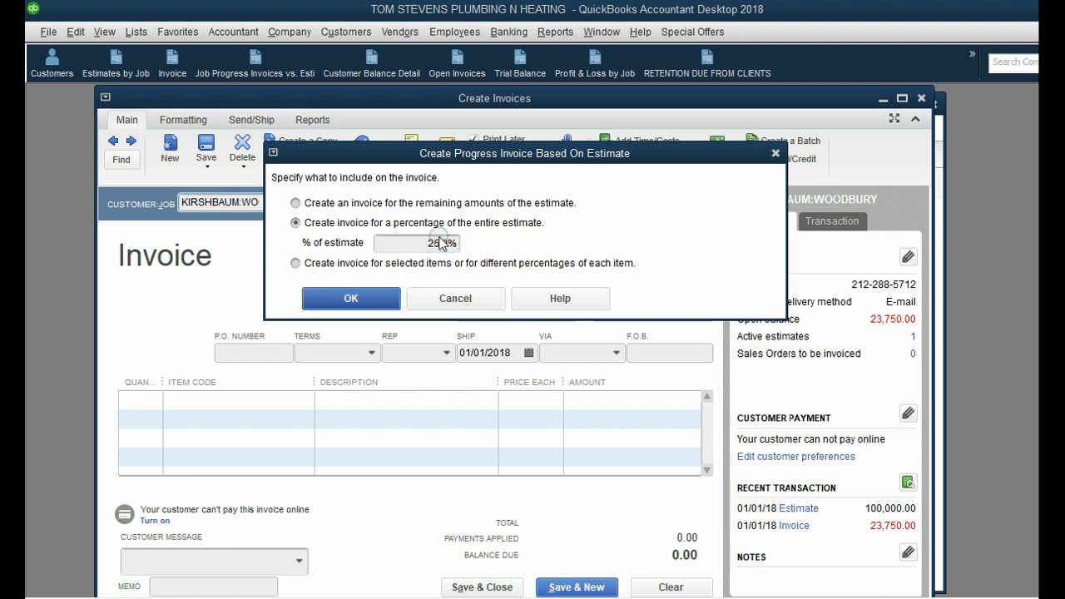
click(374, 299)
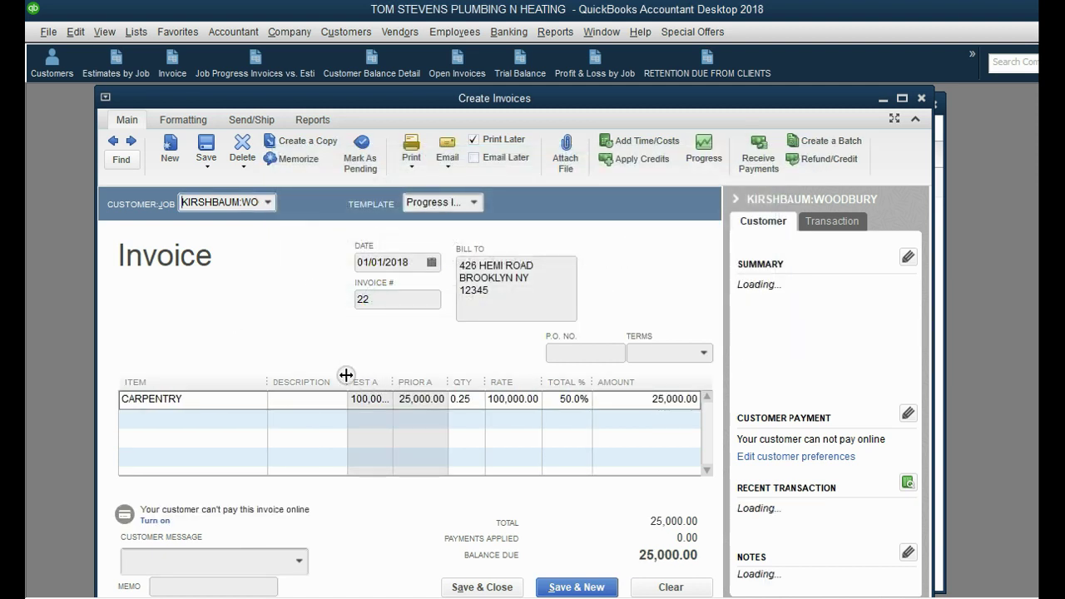
- Narrow the Description column and add RETENTION FROM INVOICES on the second line
drag(346, 375, 286, 376)
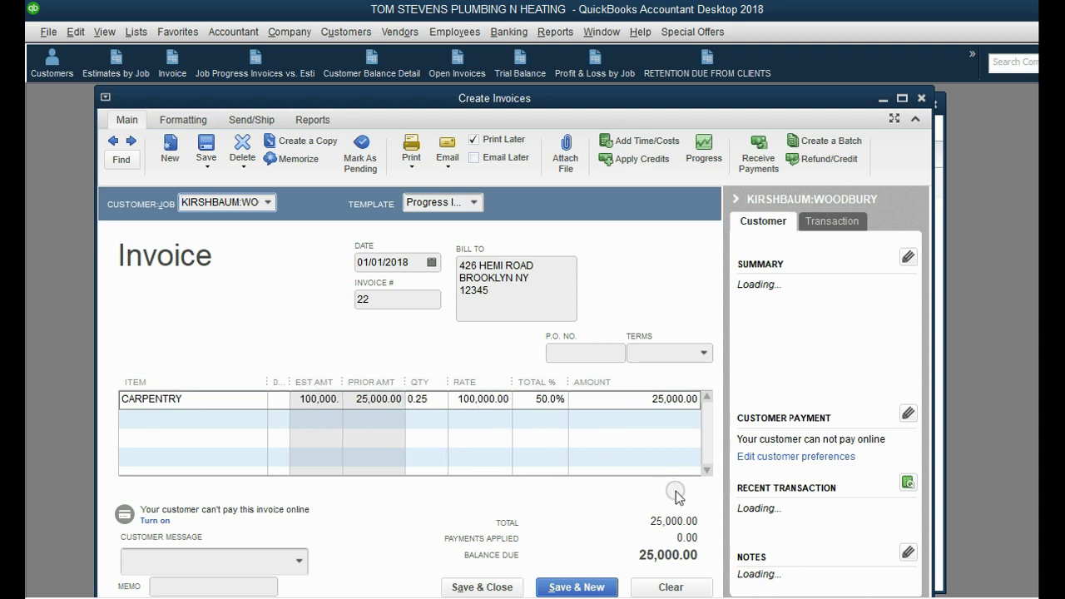
click(254, 420)
click(256, 419)
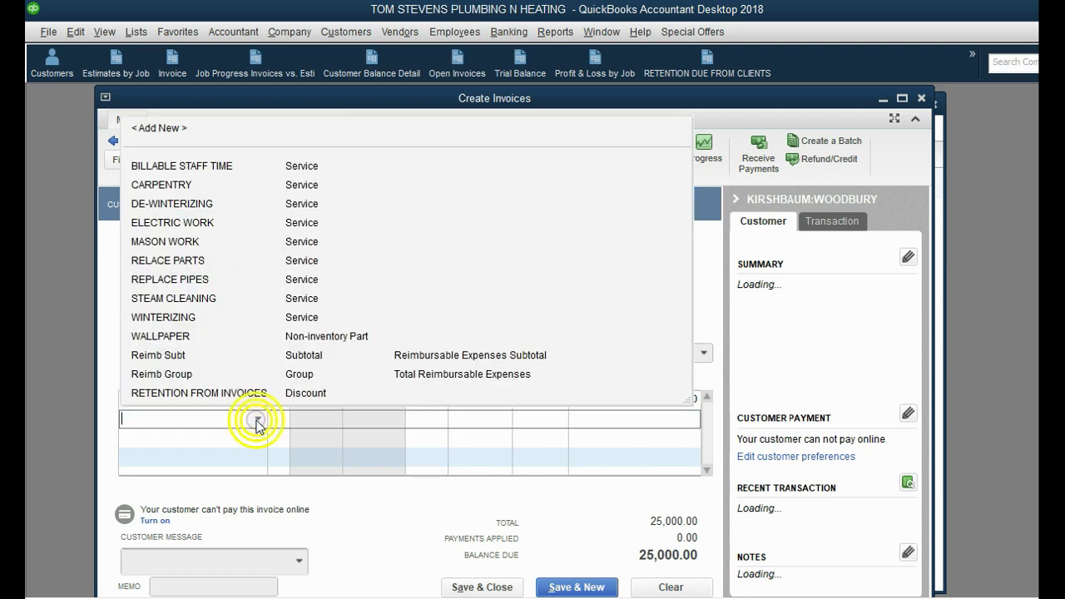
click(256, 389)
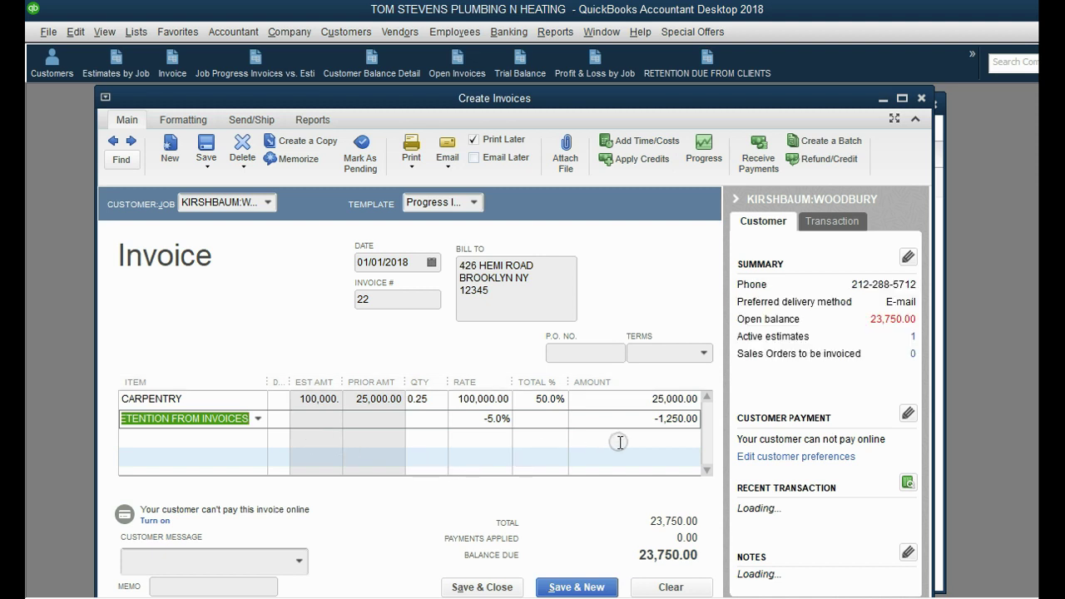
click(497, 589)
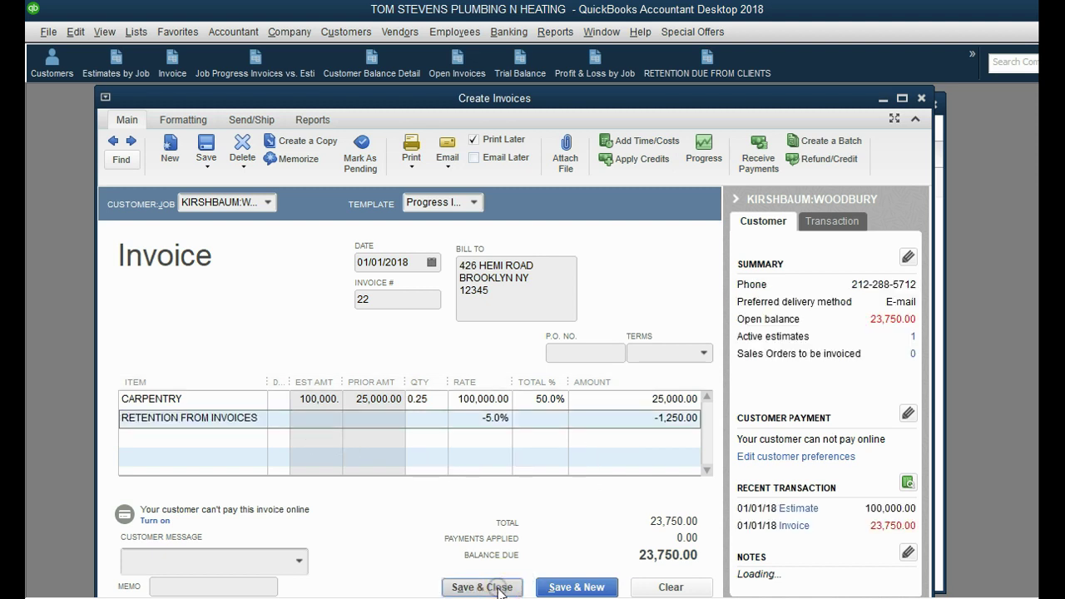
- Date the invoice 02/28/2018 and save invoice 22
click(432, 260)
click(491, 290)
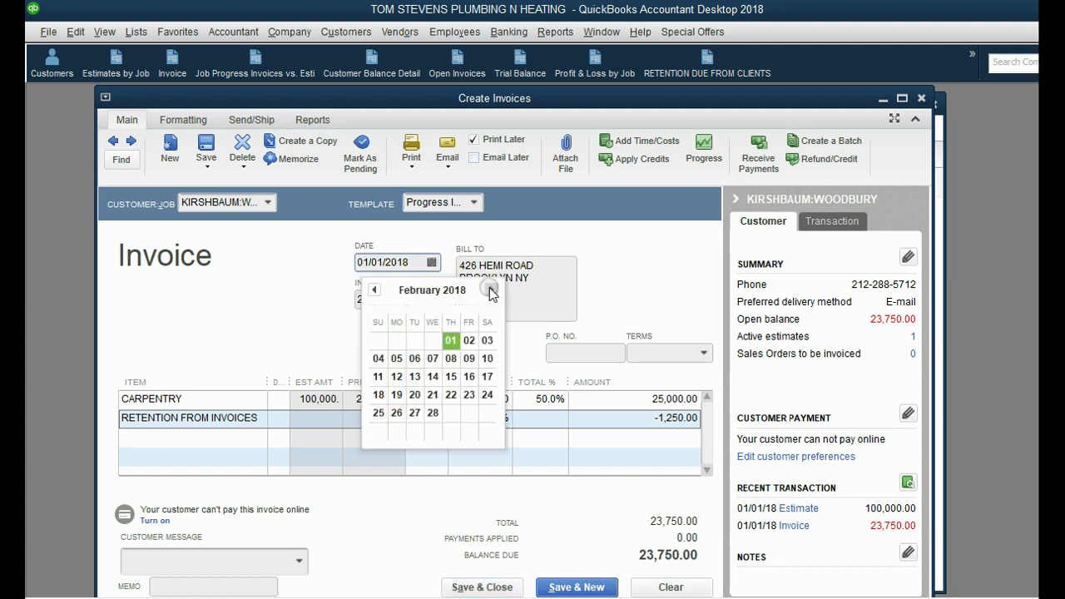
click(433, 413)
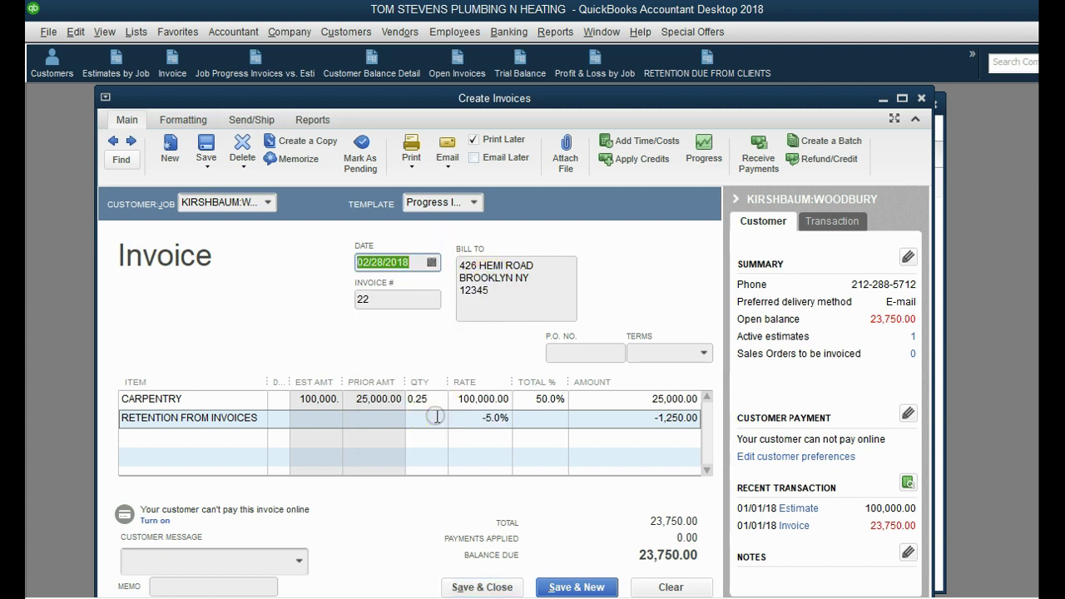
click(523, 405)
click(488, 483)
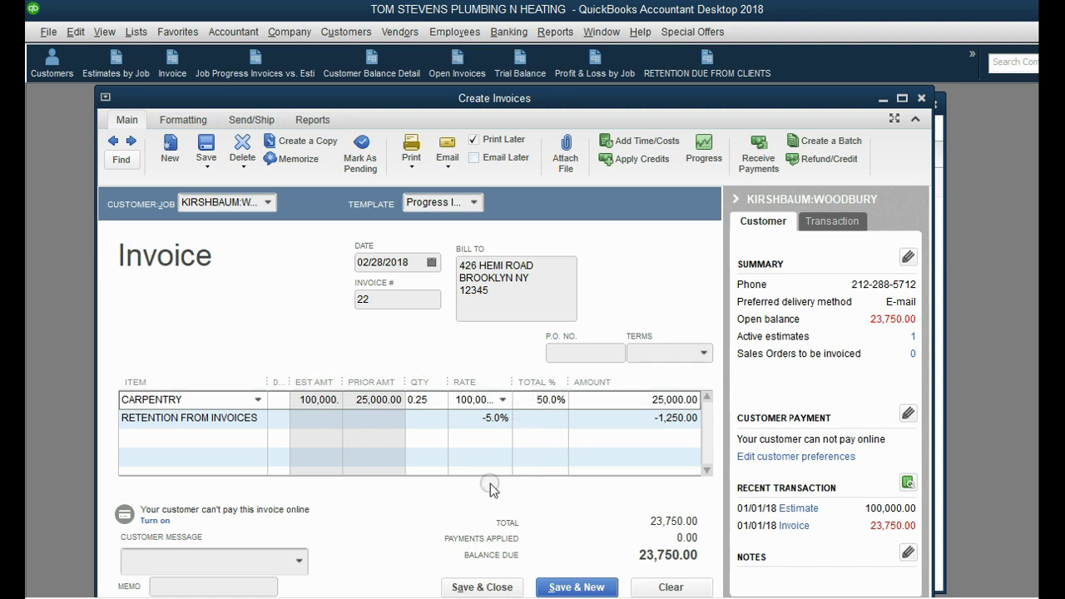
click(474, 588)
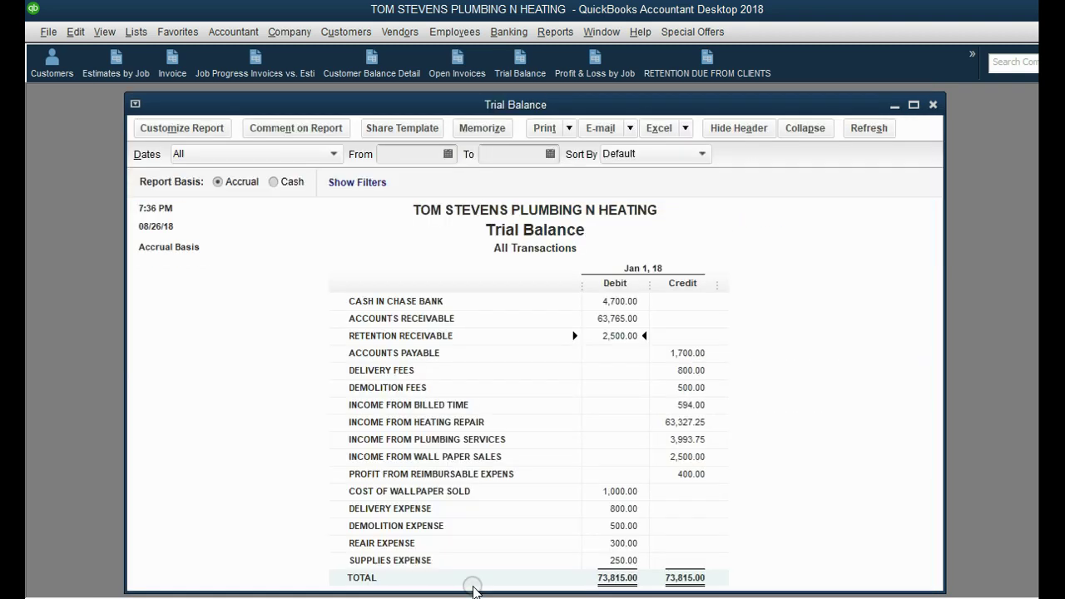
- Open the RETENTION DUE FROM CLIENTS report and widen its Name column to show the job
click(689, 71)
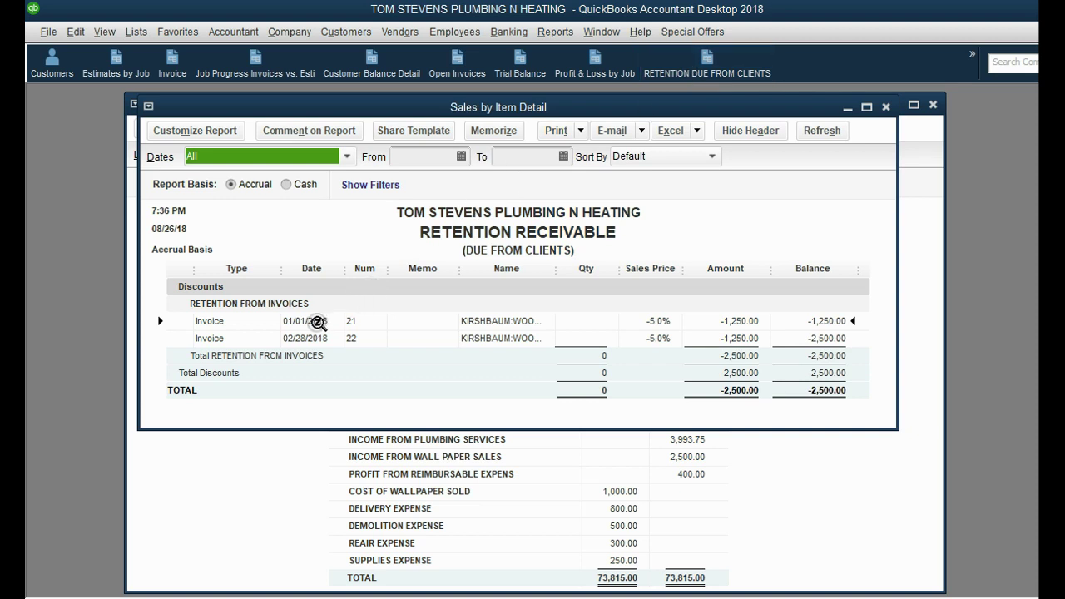
click(321, 320)
click(321, 338)
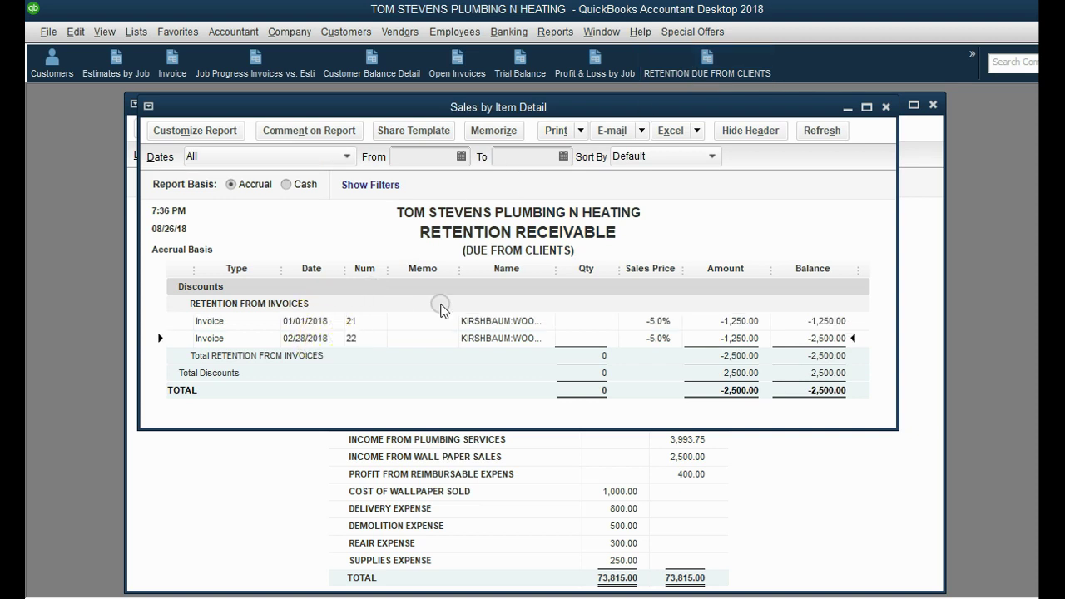
drag(556, 268, 572, 267)
drag(450, 275, 436, 274)
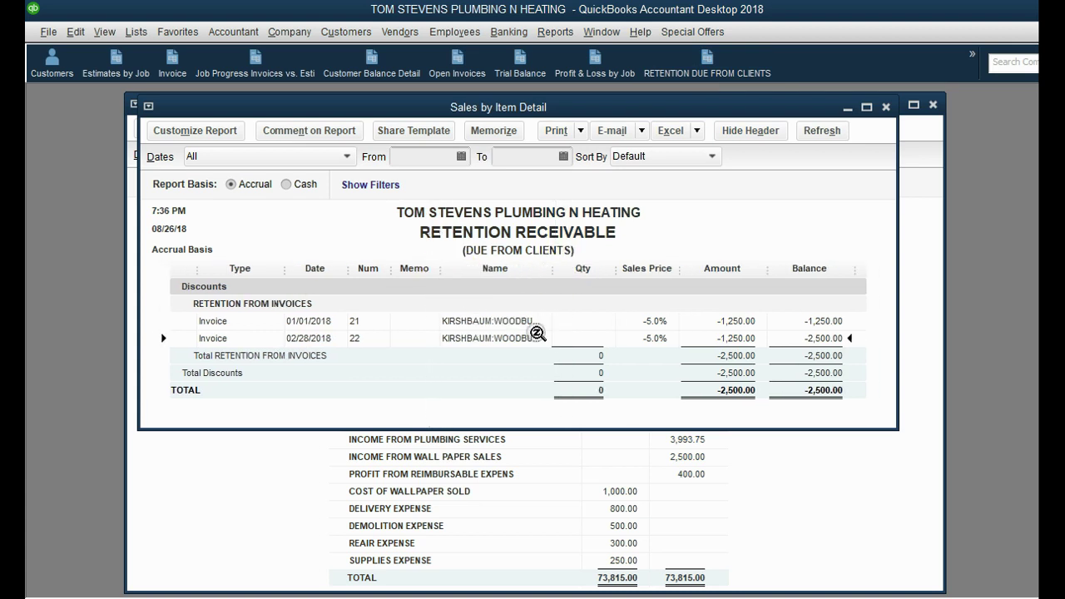
- Check invoices 21 and 22 in the report, then QuickZoom into invoice 21
click(715, 332)
click(717, 323)
click(711, 337)
click(716, 320)
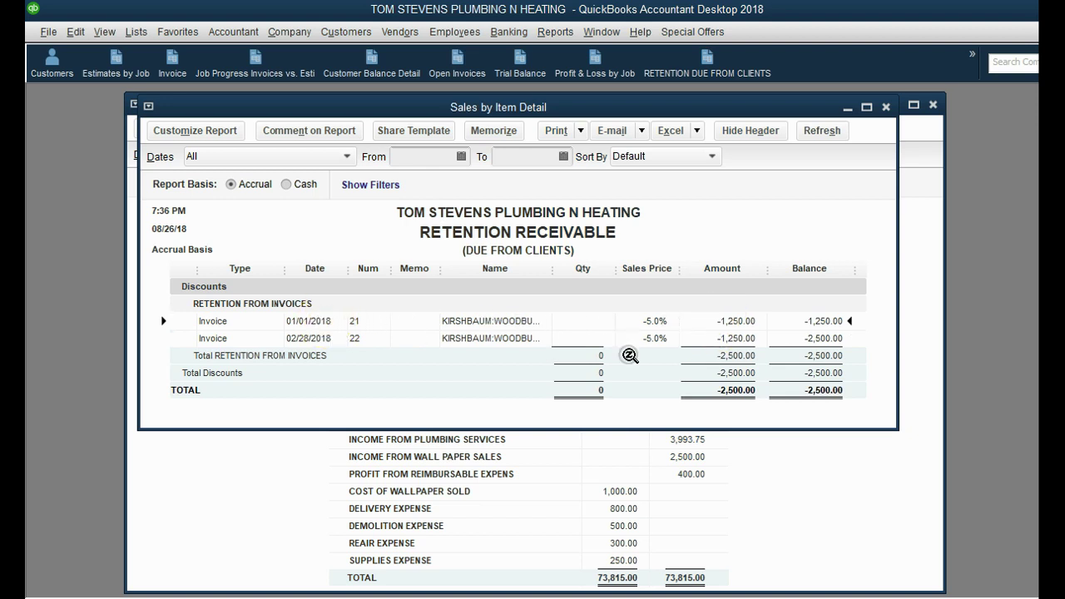
click(712, 339)
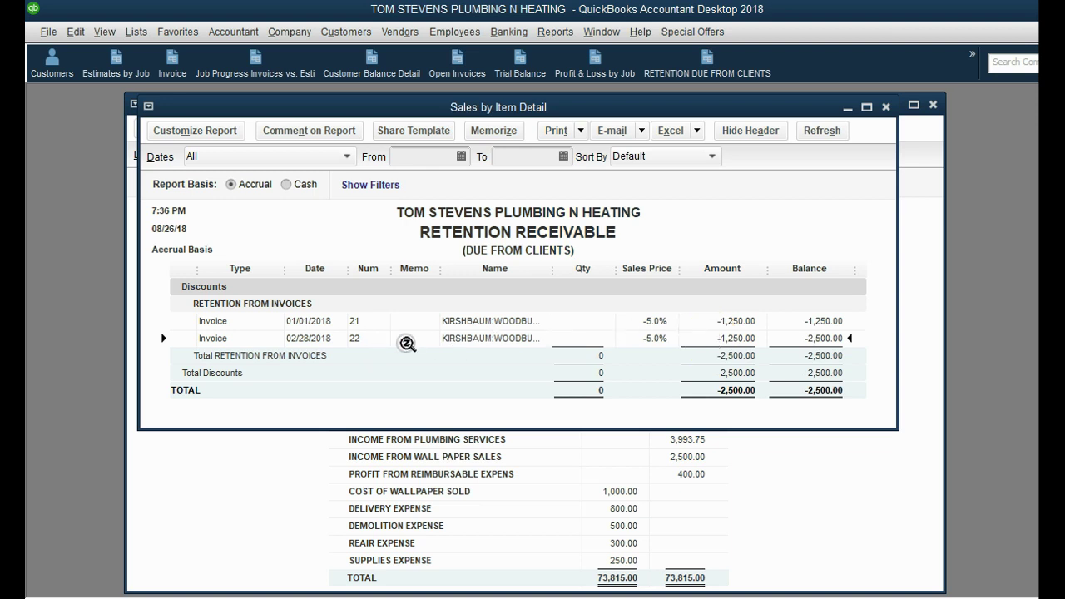
double_click(321, 321)
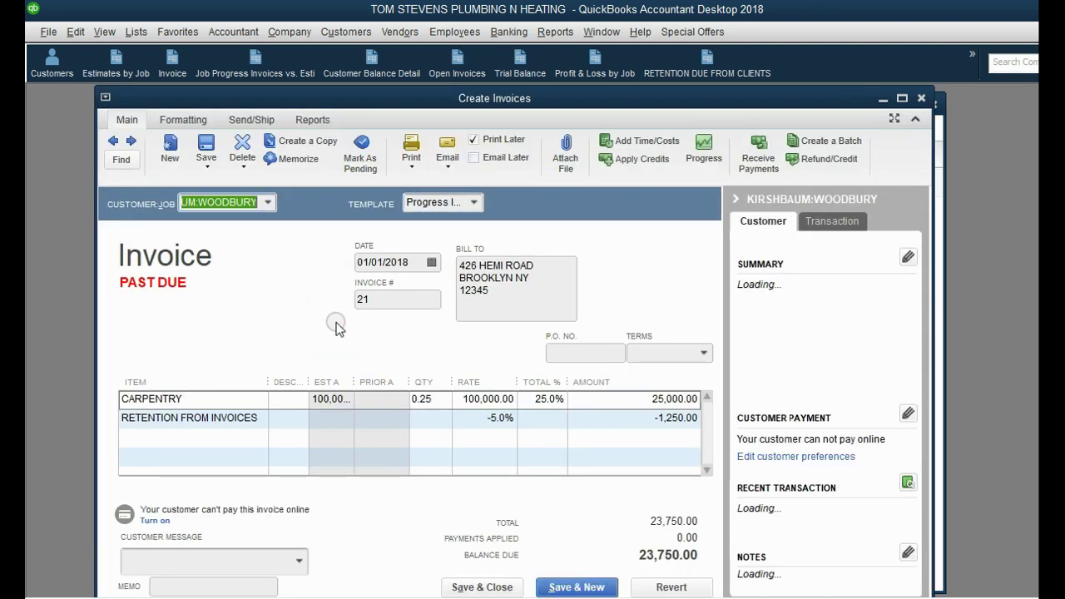
- Redate invoice 21 to 01/31/2018, save the change, and close Sales by Item Detail
click(430, 262)
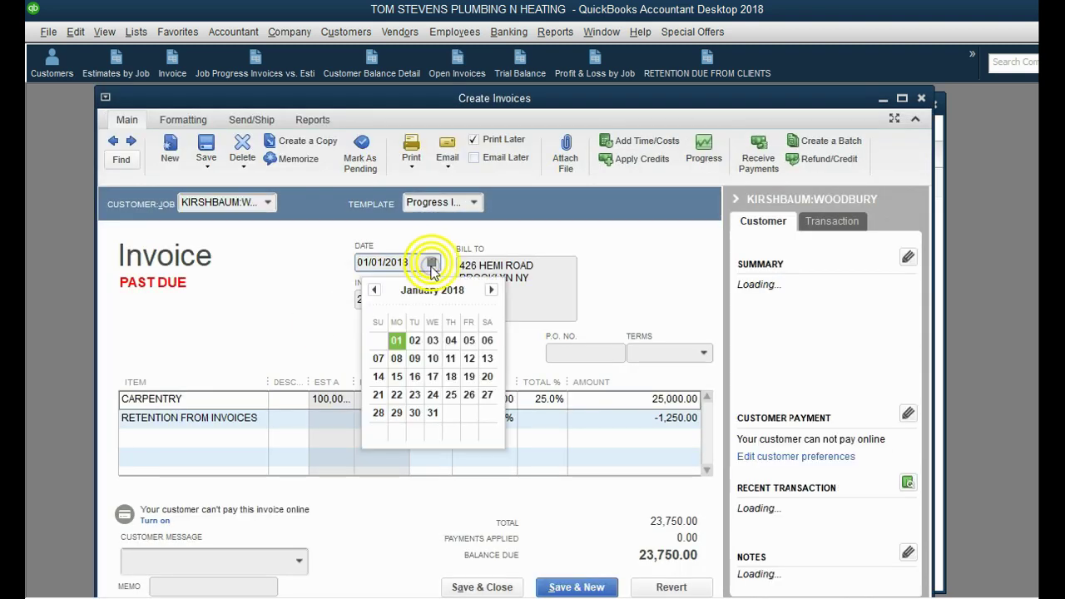
click(434, 416)
click(501, 582)
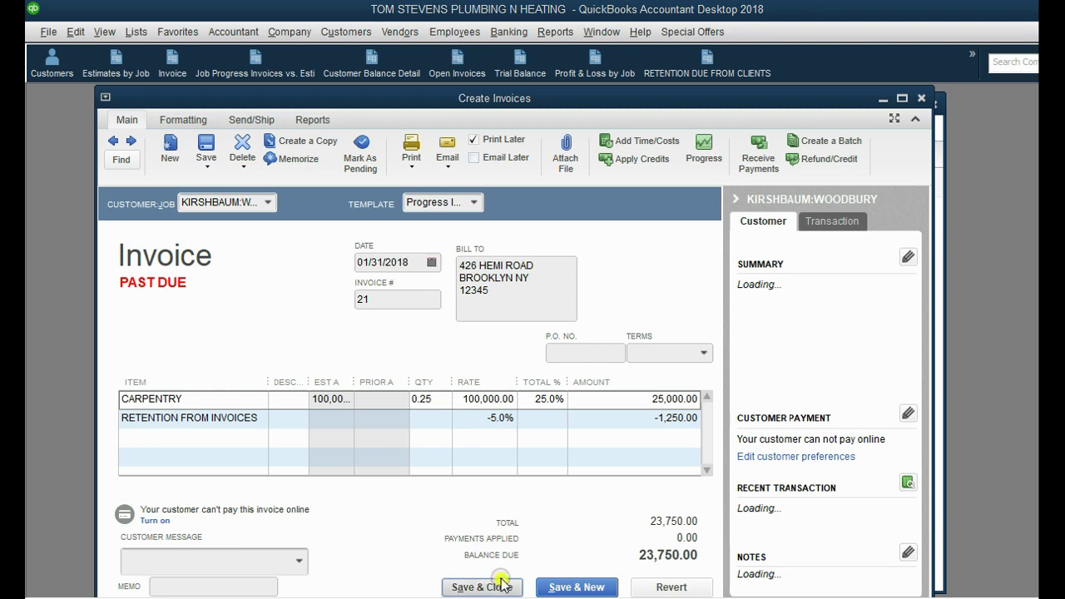
key(Return)
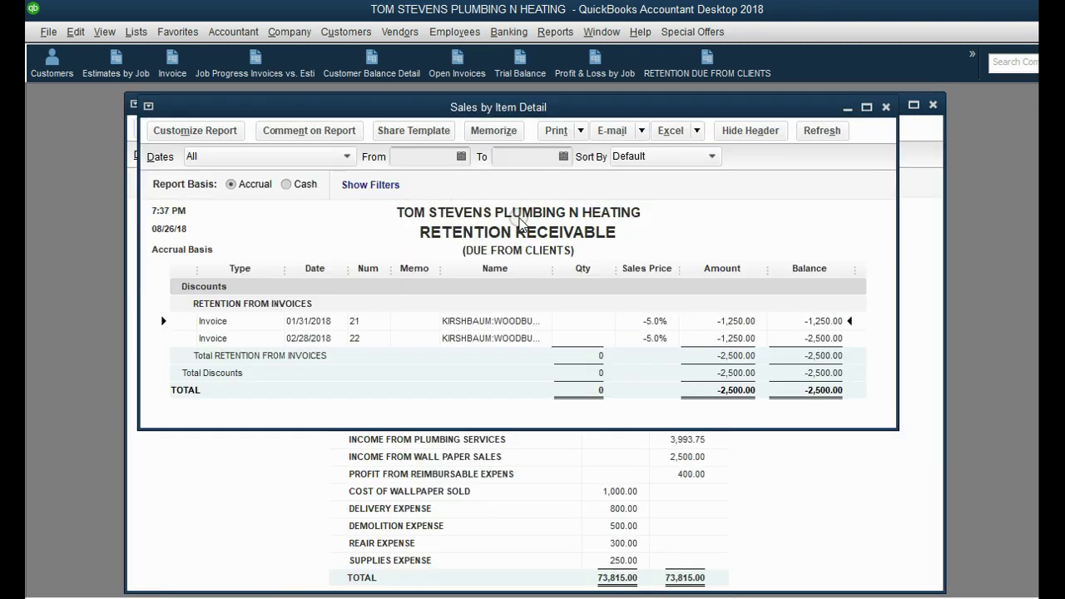
key(Escape)
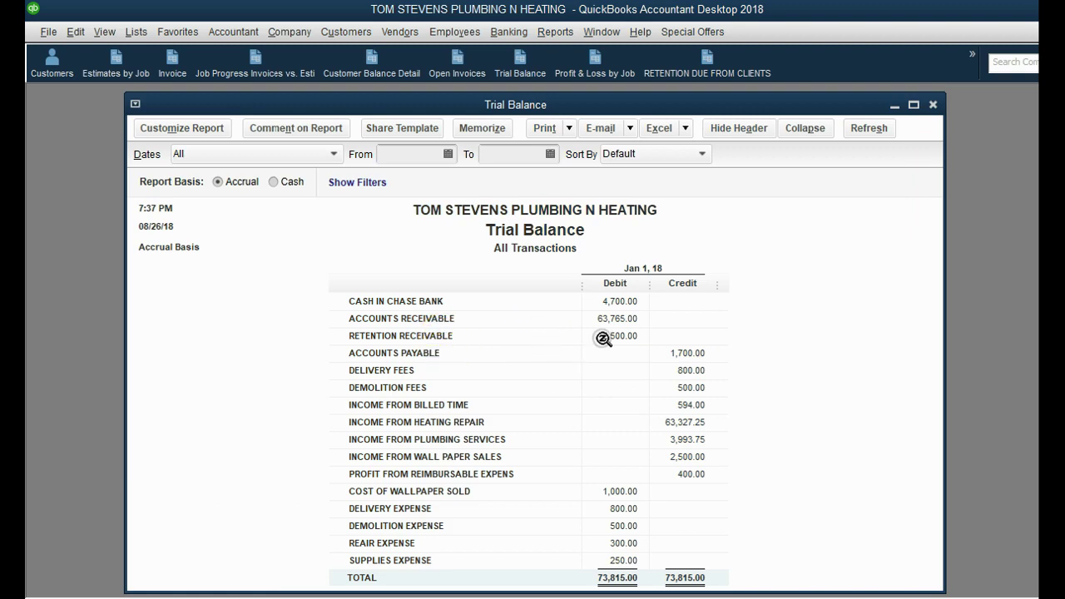
- Glance at the presentation slides, then start a new invoice numbered 23
key(alt+Tab)
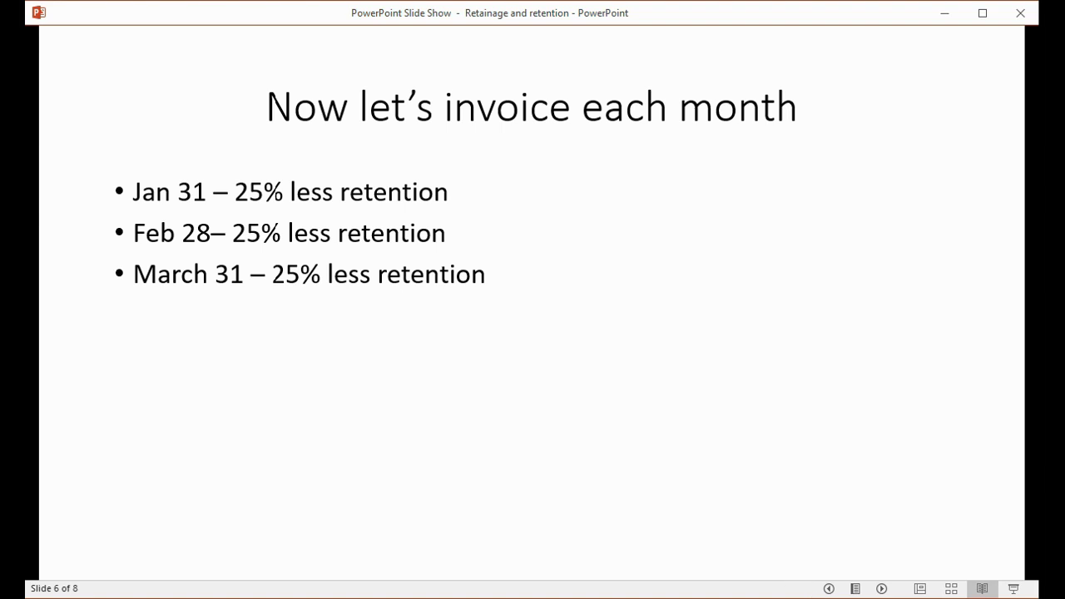
key(alt+Tab)
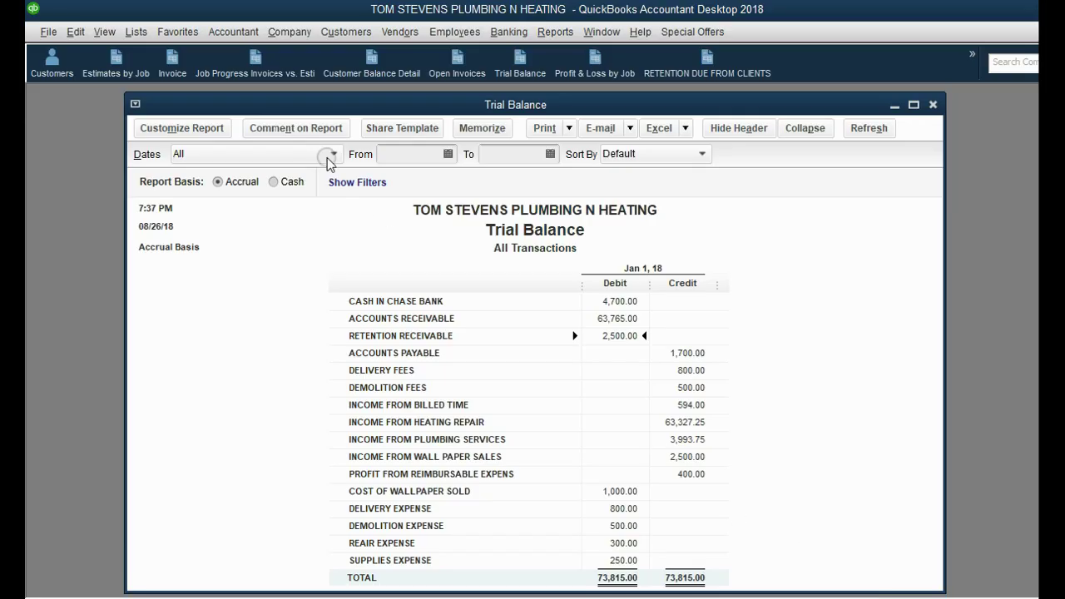
click(170, 63)
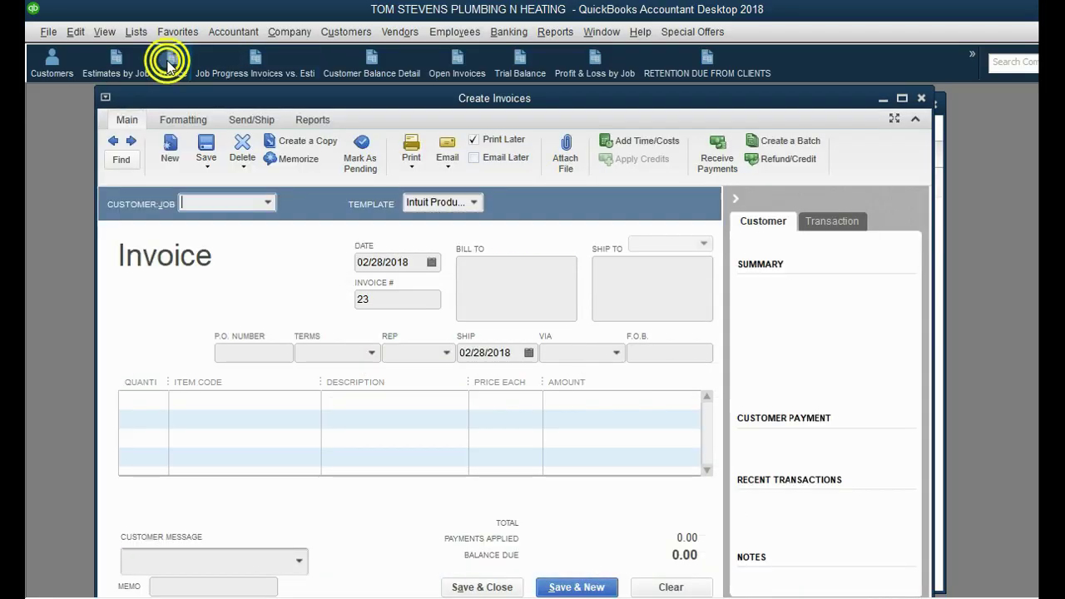
- Date the invoice March 31 and bill KIRSHBAUM:WOODBURY 25% of the entire estimate
click(431, 263)
click(491, 289)
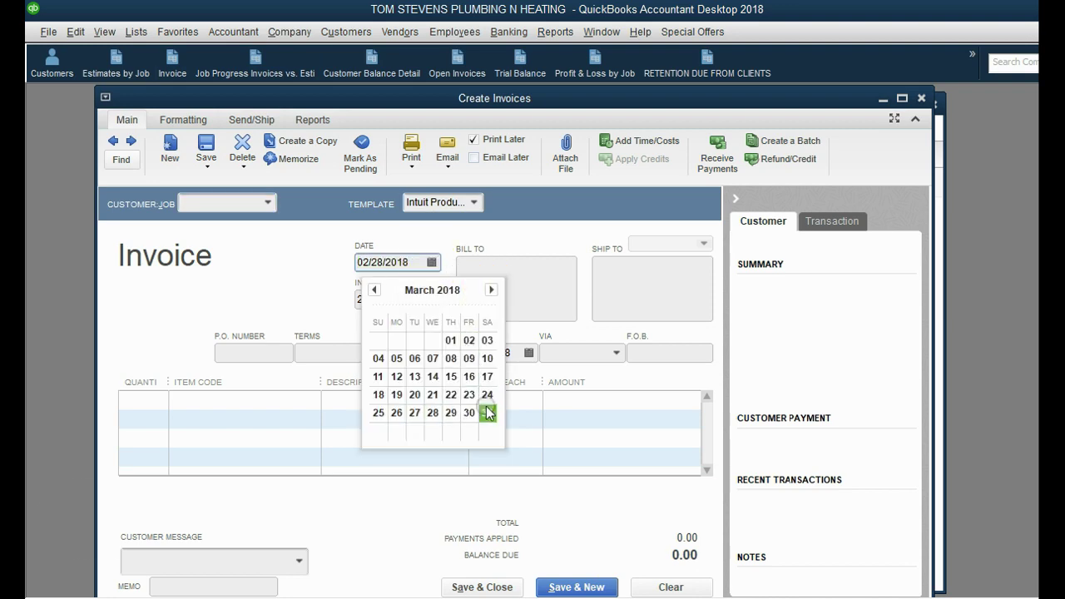
click(487, 412)
click(270, 202)
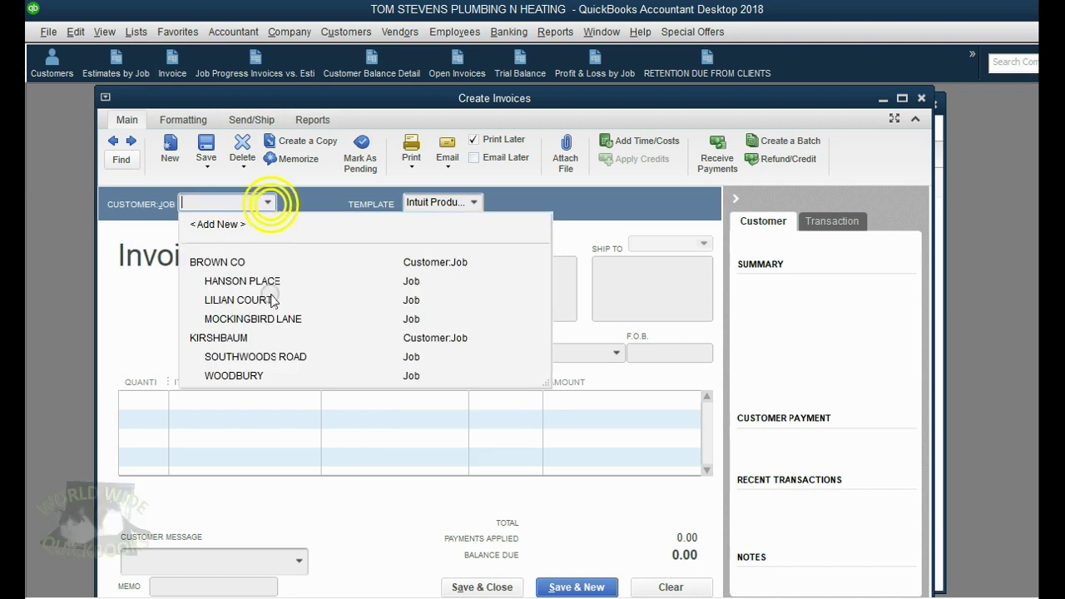
click(288, 374)
click(344, 243)
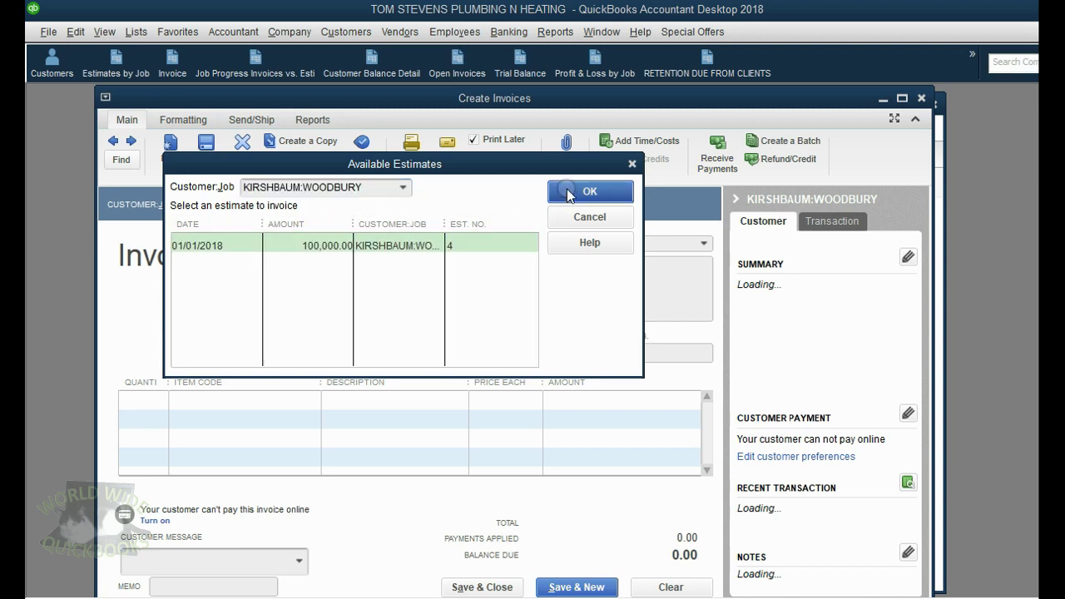
click(570, 193)
click(416, 222)
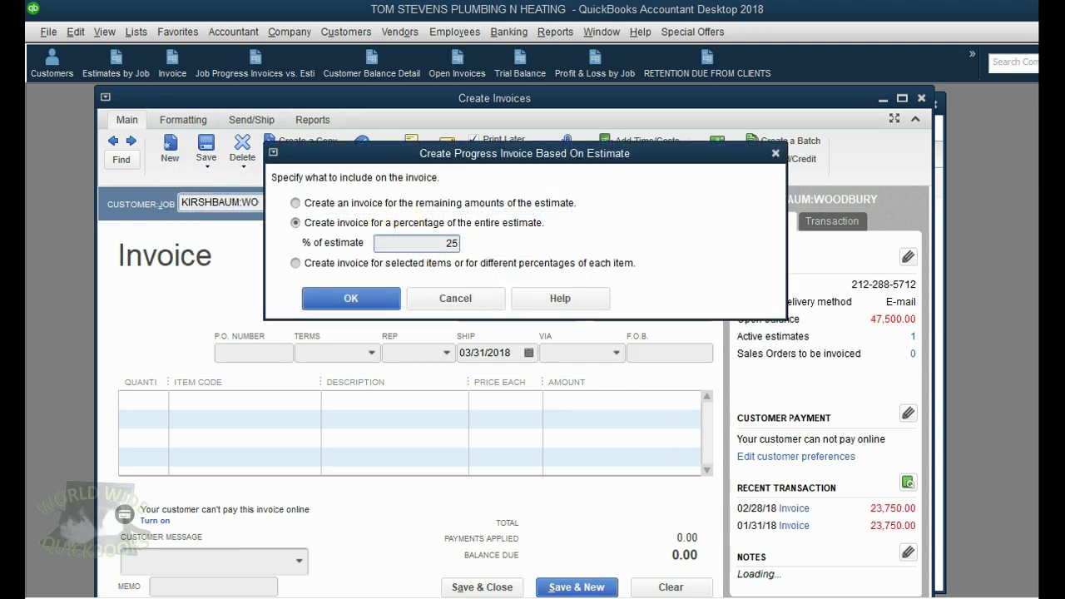
key(Return)
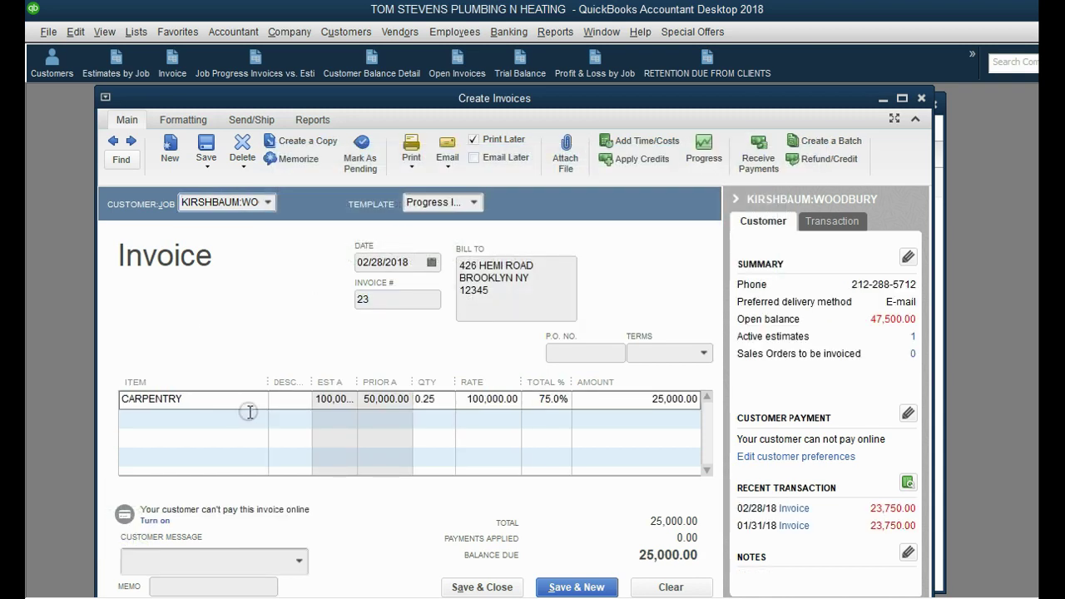
- Add RETENTION FROM INVOICES on line 2 and save invoice 23 at 23,750.00
click(253, 417)
click(240, 396)
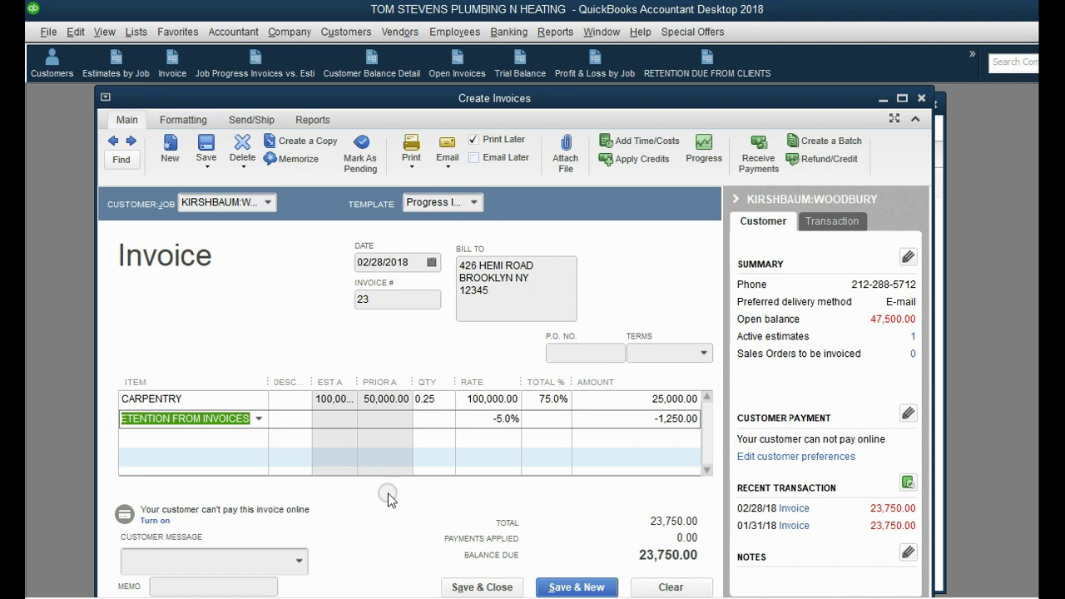
click(462, 587)
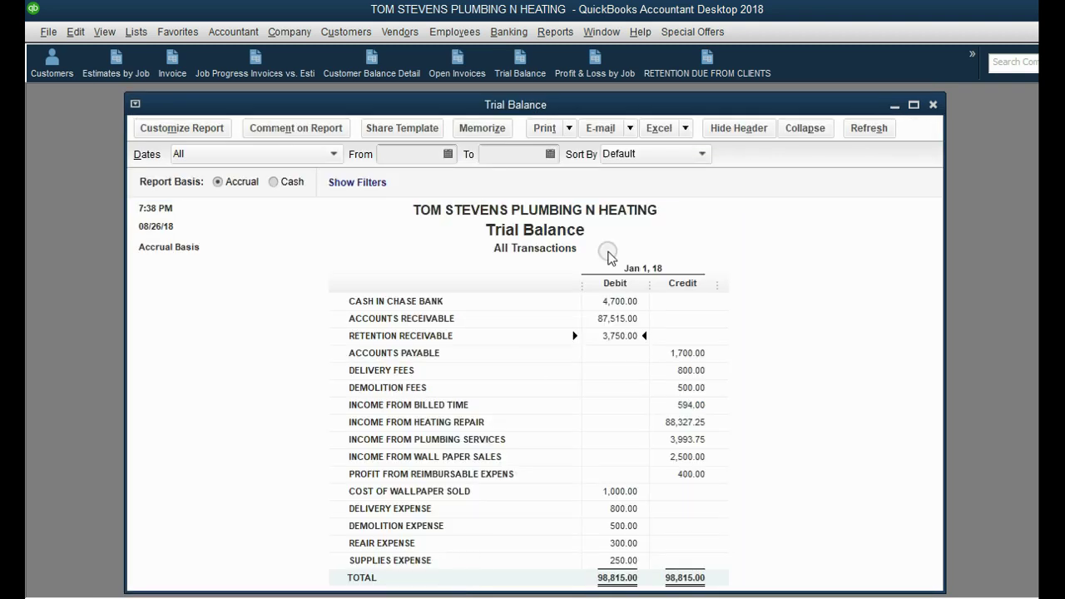
- Open the RETENTION DUE FROM CLIENTS report and QuickZoom into invoice 23
click(678, 71)
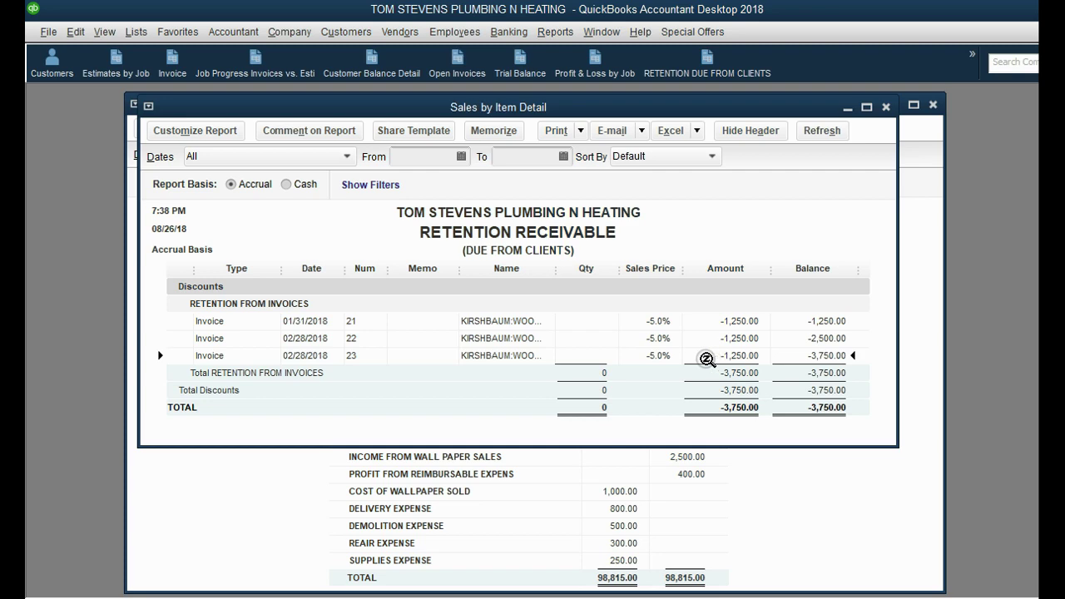
double_click(293, 356)
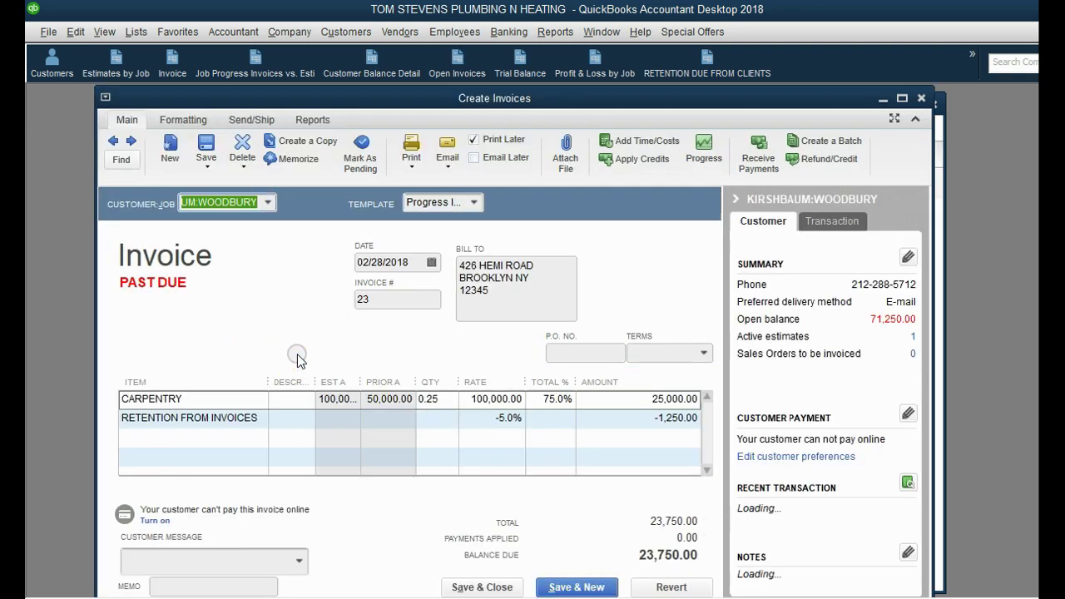
- Redate invoice 23 to 03/31/2018 and save the change
click(432, 264)
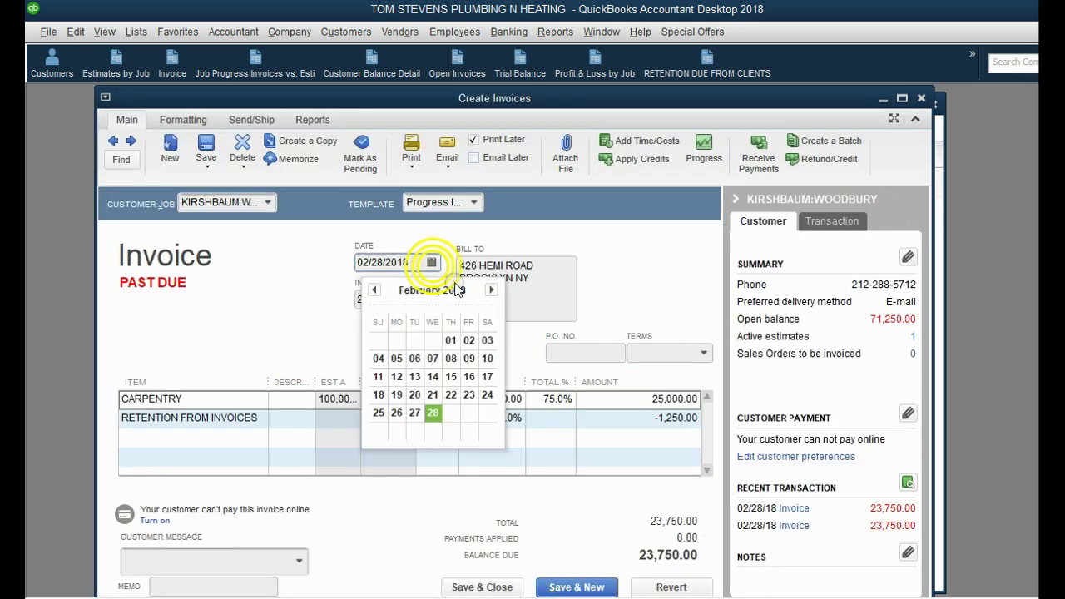
click(490, 289)
click(488, 414)
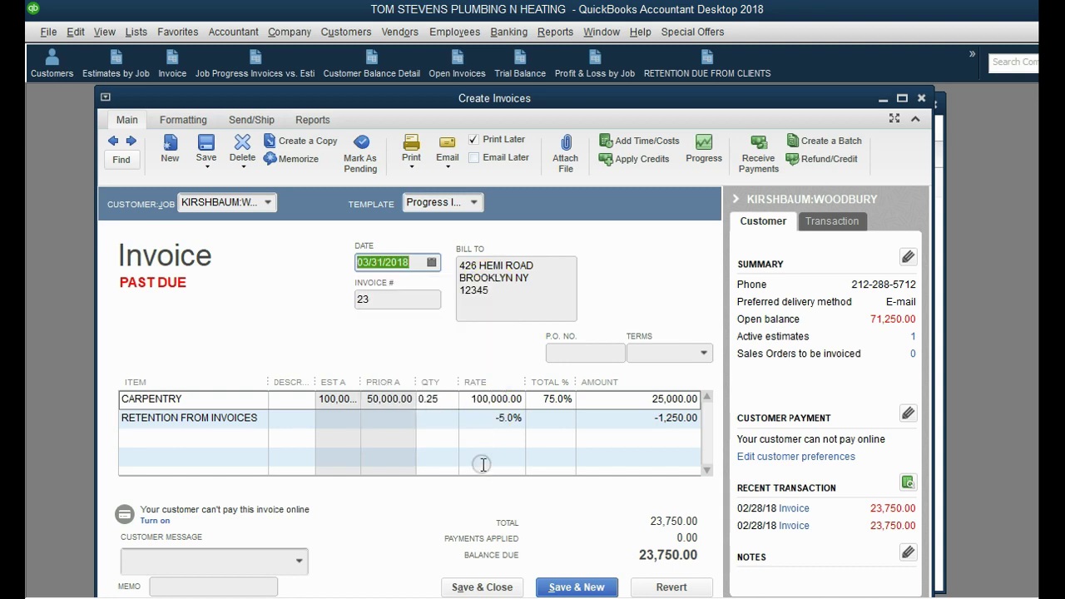
click(489, 586)
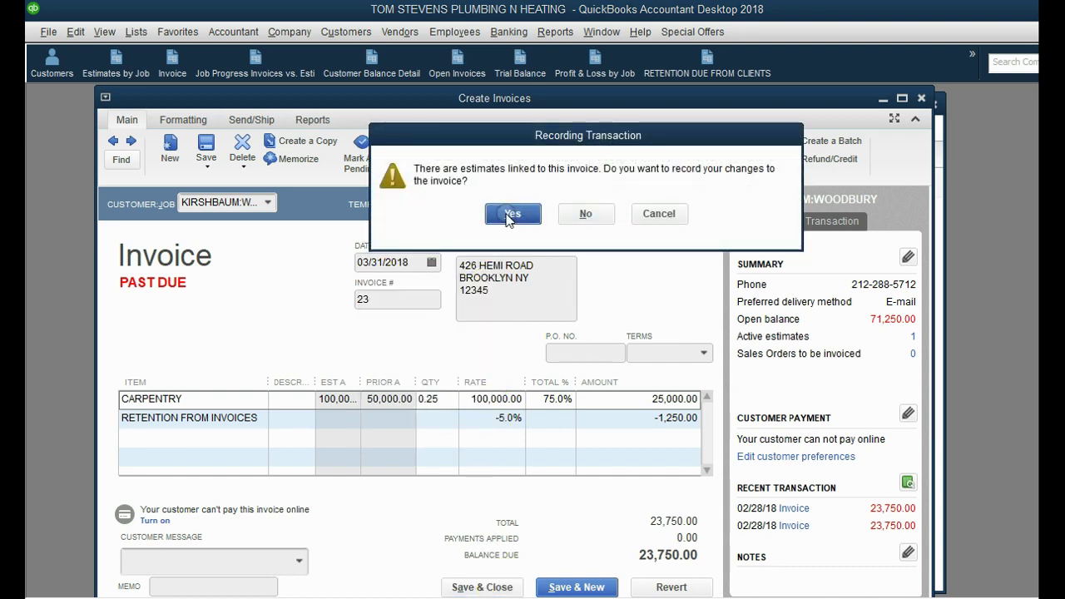
click(509, 213)
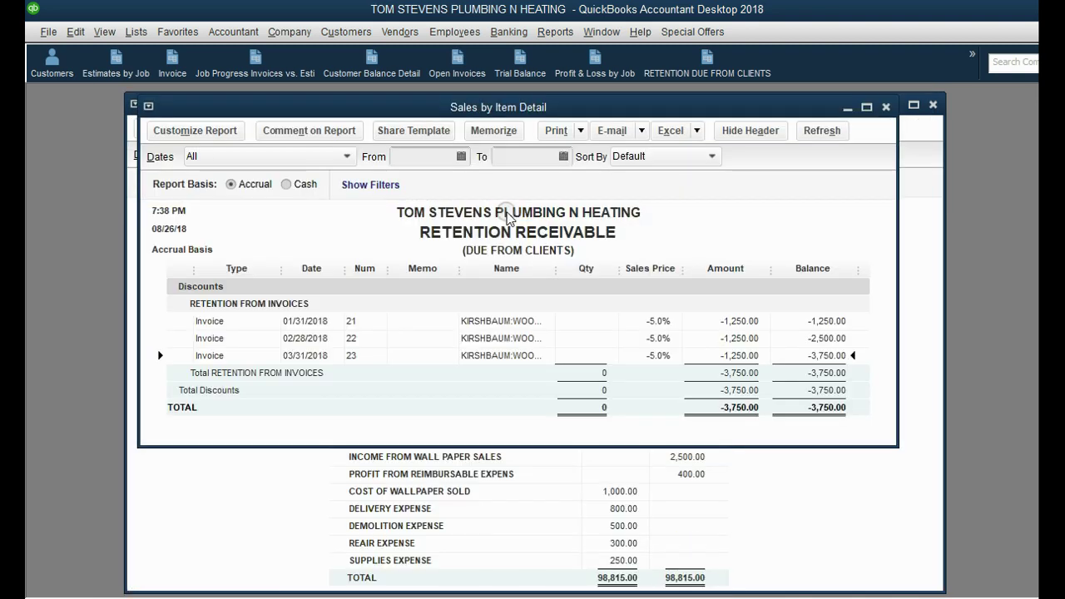
- Reopen invoice 23 from the report to check its retention amount, then close it
double_click(539, 355)
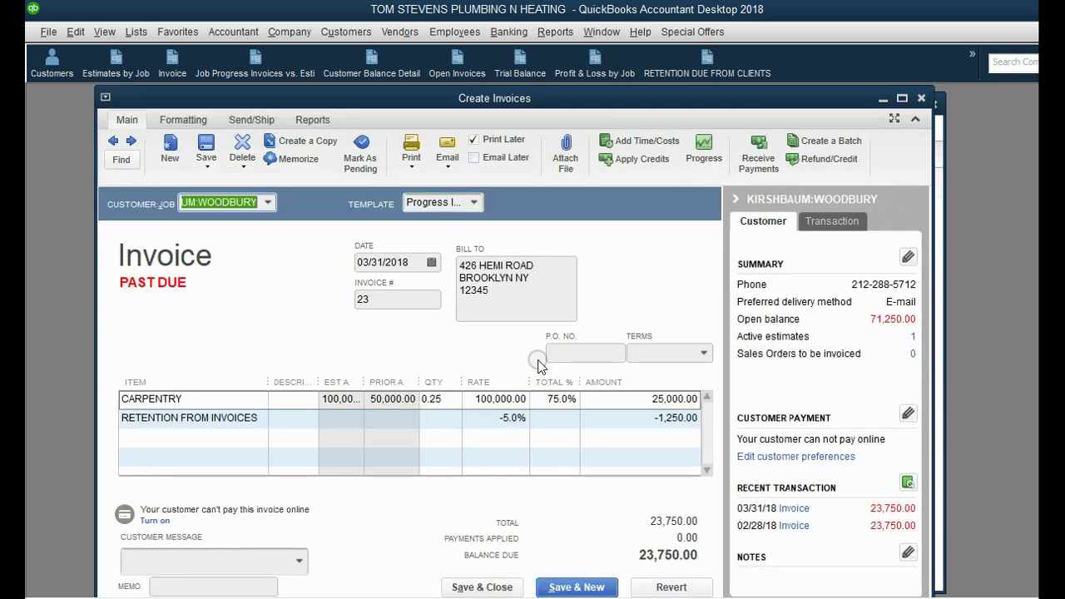
click(614, 419)
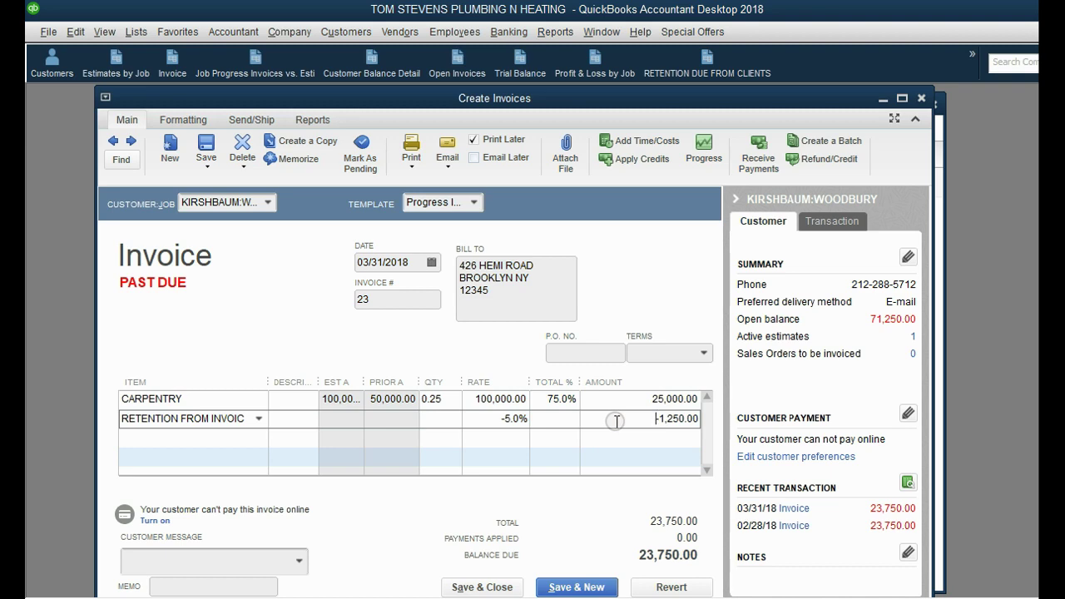
click(921, 98)
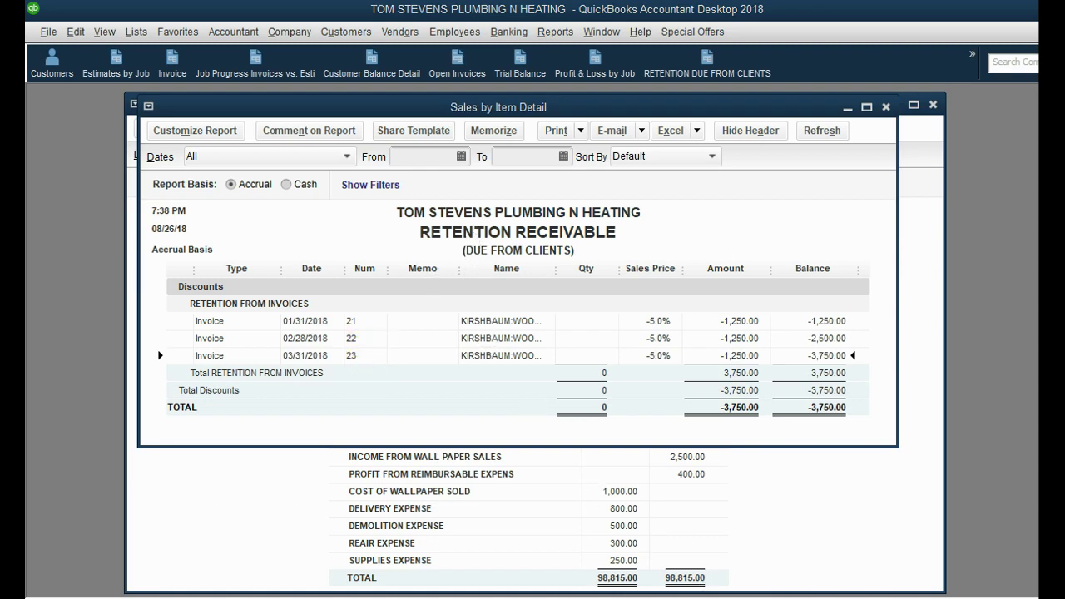
- Reveal the April 30 billing bullet on the slide, then start a new invoice
key(alt+Tab)
click(384, 373)
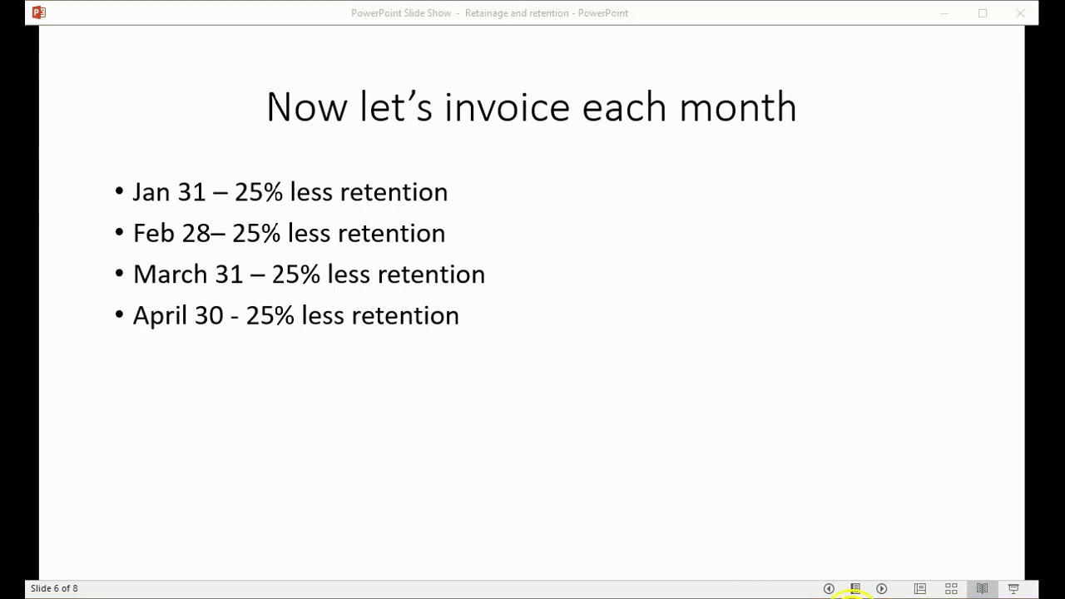
key(alt+Tab)
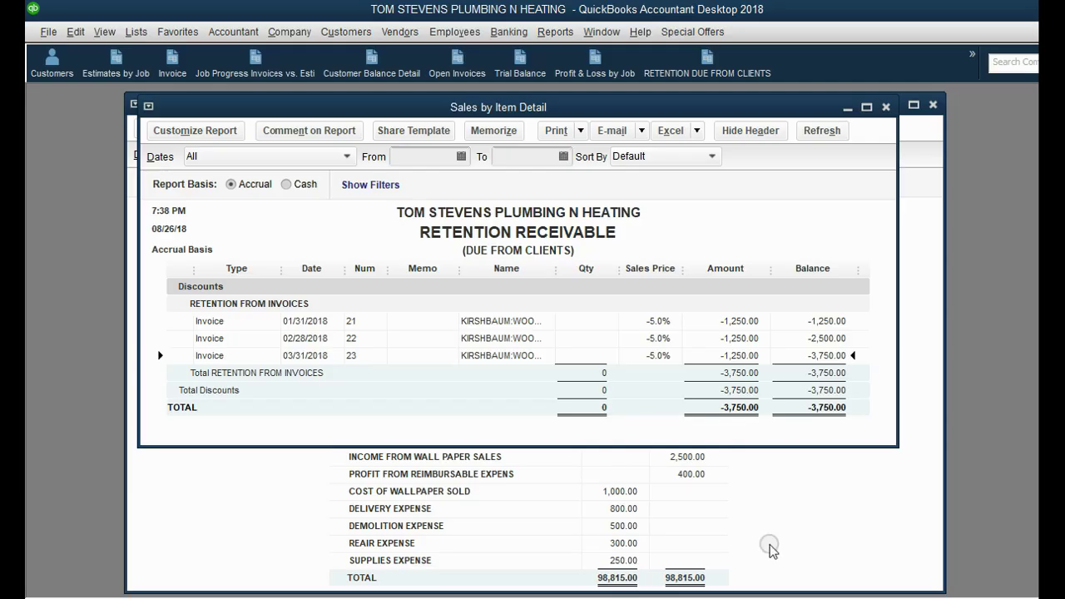
click(176, 65)
- Bill KIRSHBAUM:WOODBURY 25% of the entire estimate on the new invoice
click(264, 203)
click(254, 374)
click(587, 191)
click(458, 223)
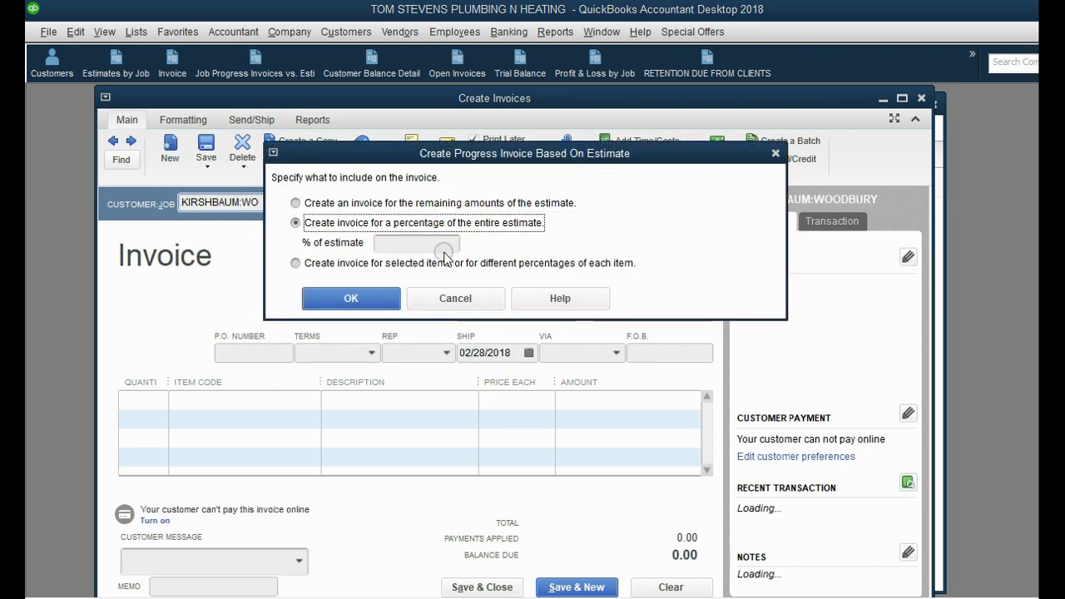
click(443, 244)
text(25)
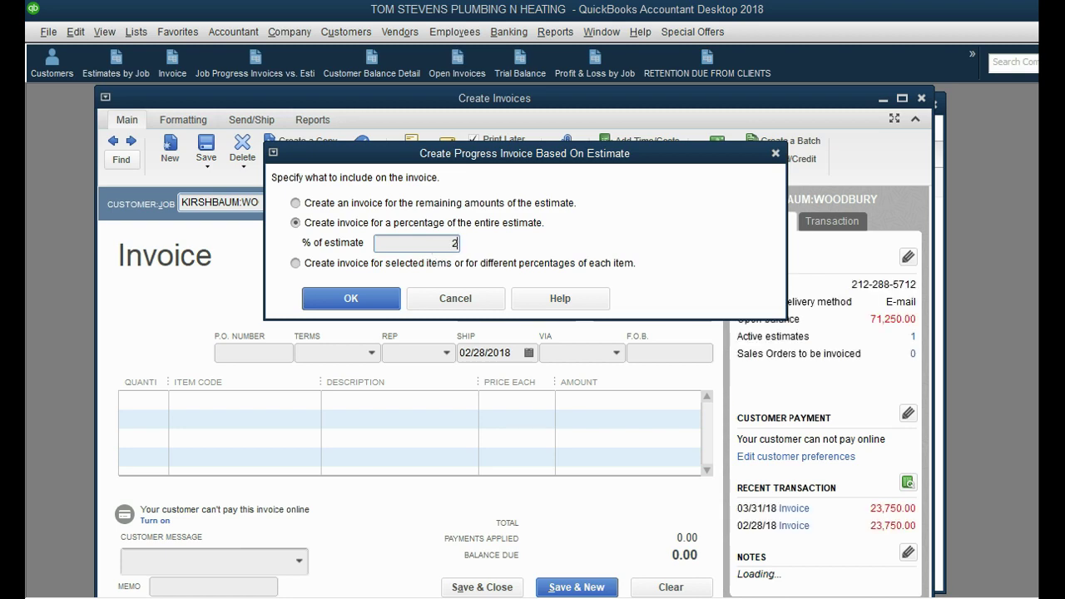
click(368, 301)
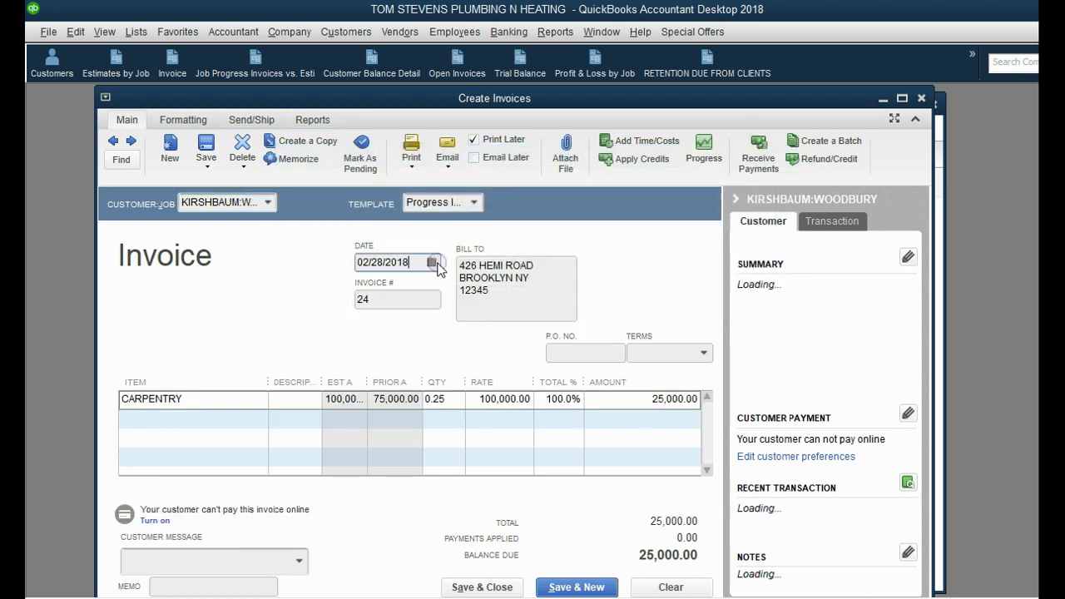
- Set the invoice date to April 30, 2018
click(431, 264)
click(491, 290)
click(491, 290)
click(398, 414)
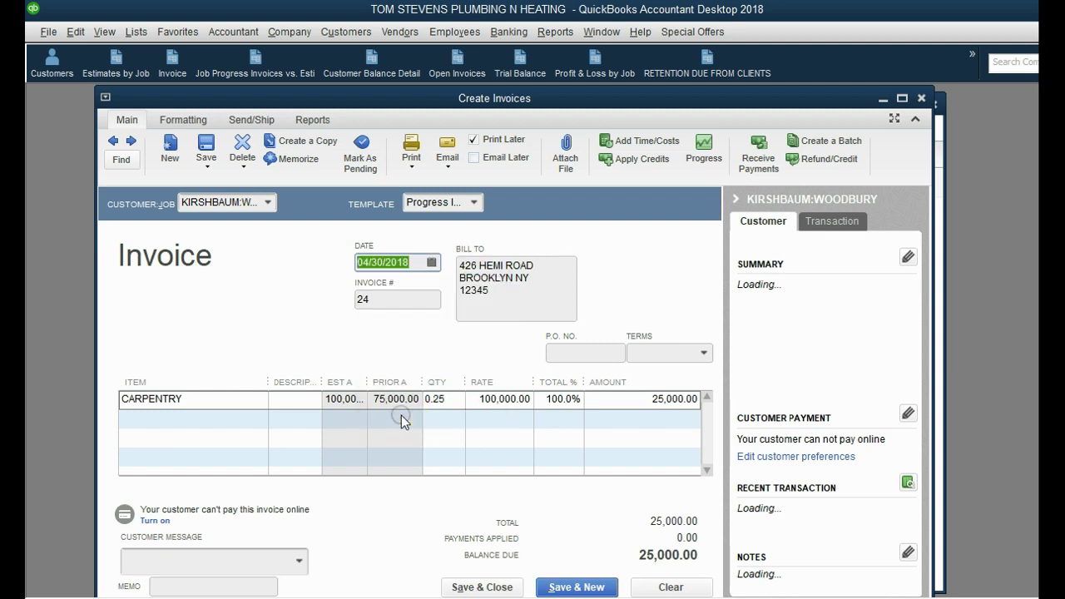
- Add RETENTION FROM INVOICES on the second line and save invoice 24
click(257, 419)
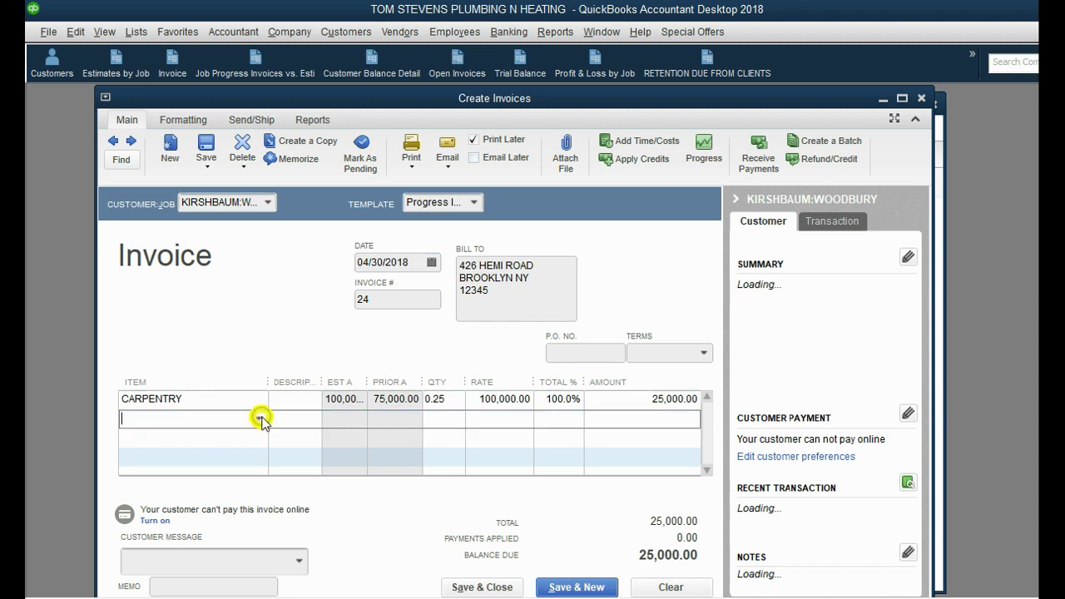
click(259, 419)
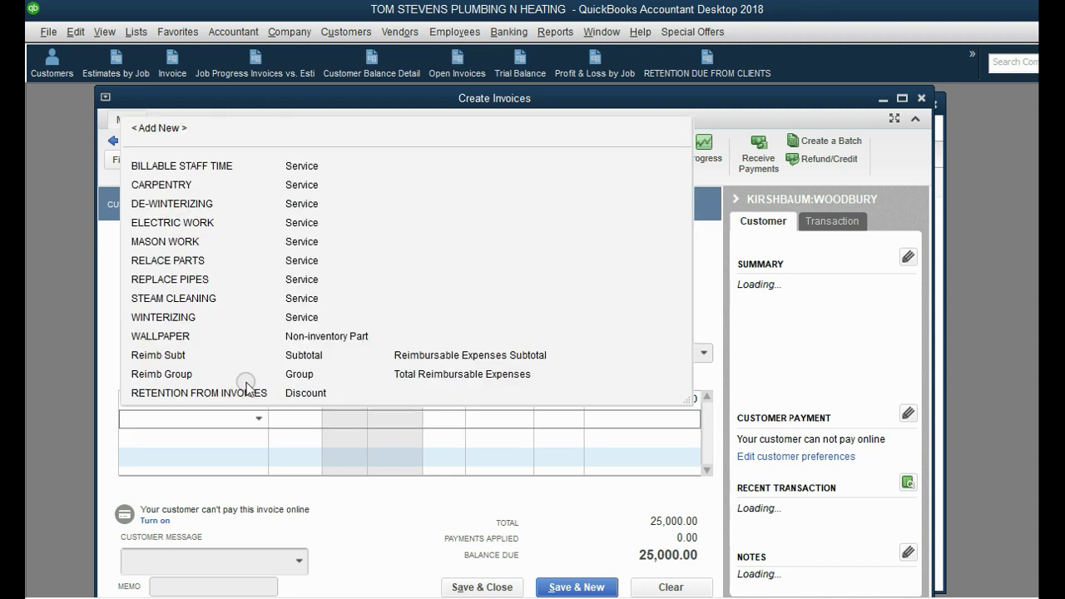
click(247, 393)
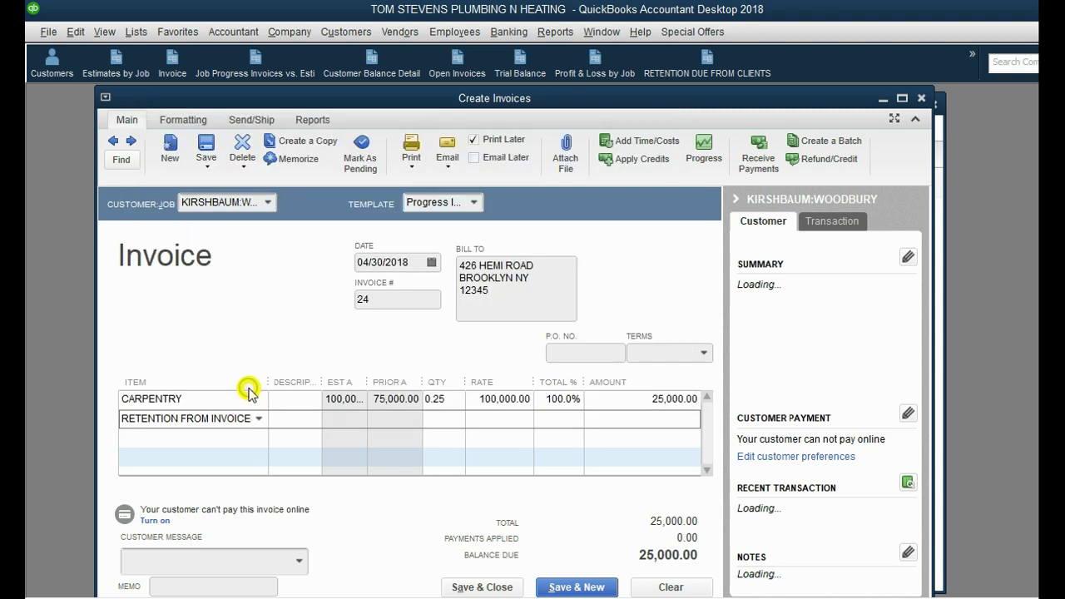
click(587, 445)
click(482, 587)
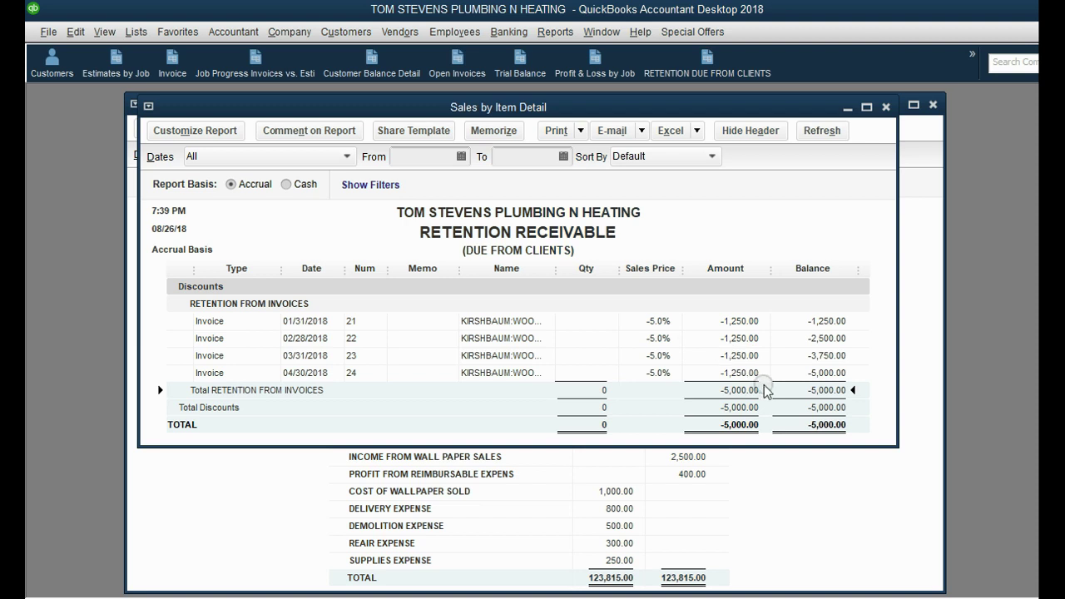
- Open the Job Progress Invoices vs. Estimates report from the Jobs, Time & Mileage reports
click(734, 425)
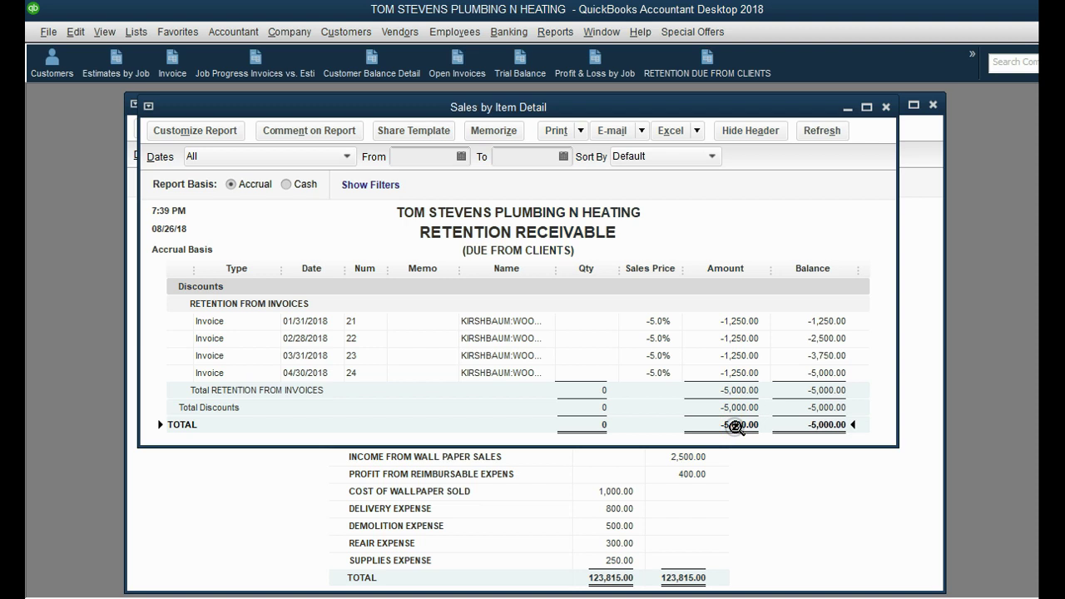
click(555, 32)
mouse_move(570, 226)
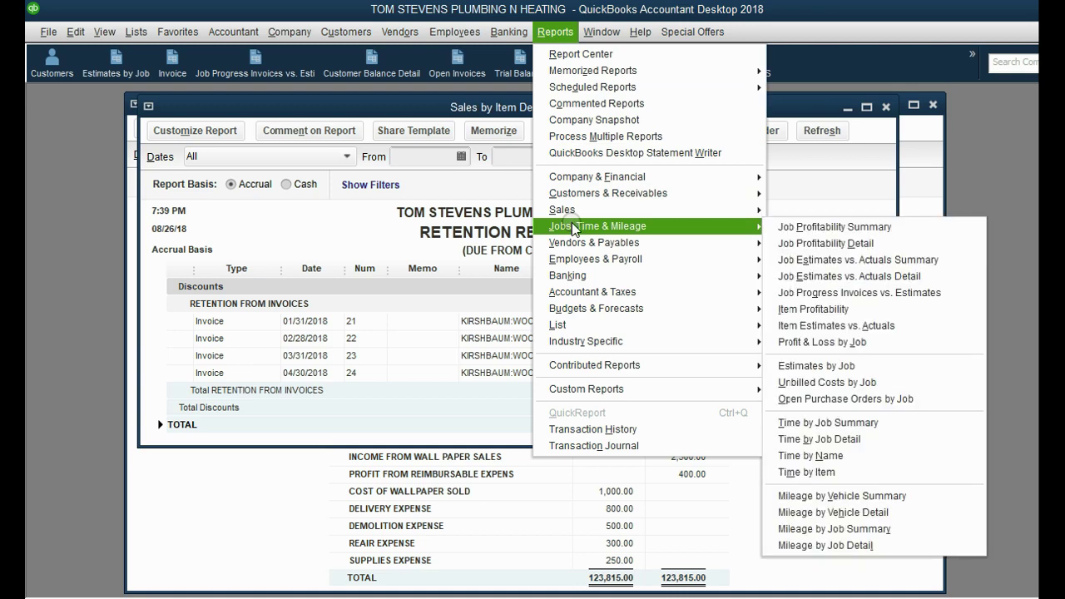
click(835, 292)
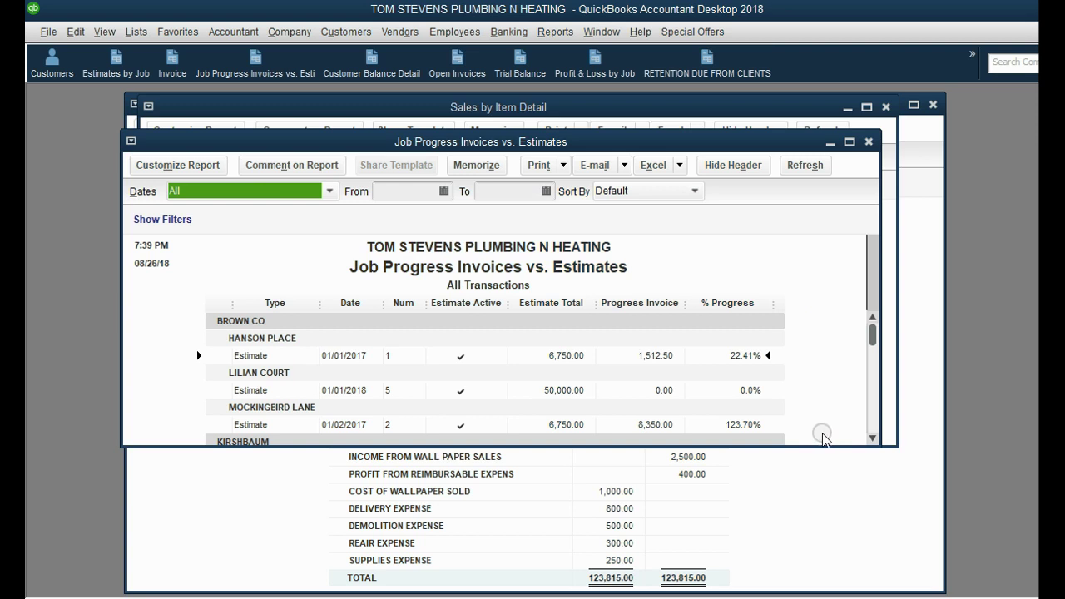
- Enlarge the job progress report and select Woodbury's row showing 95,000.00 invoiced (95.0%)
double_click(829, 446)
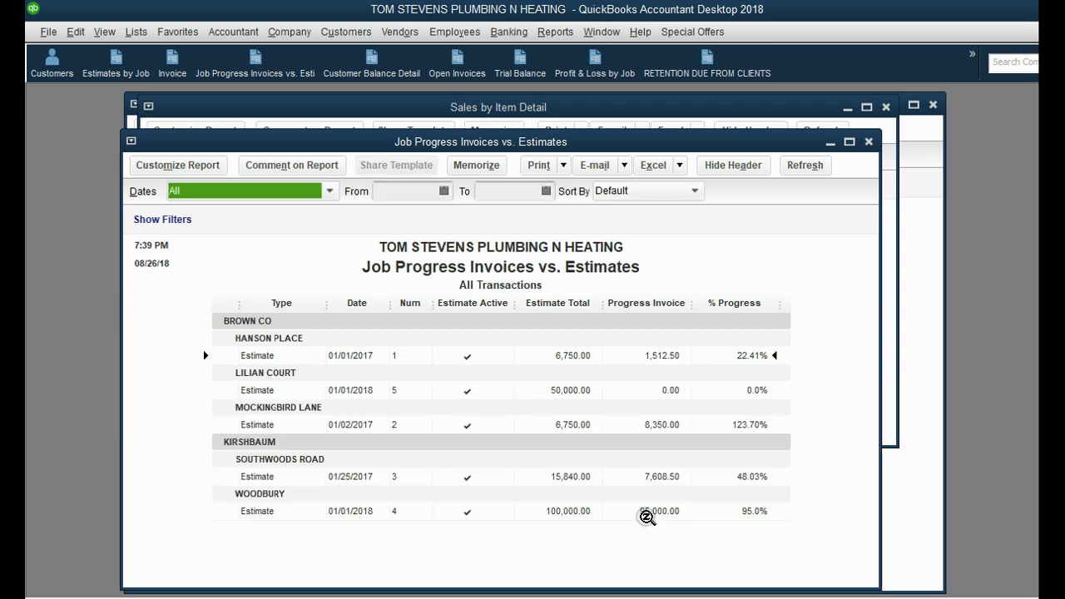
double_click(635, 516)
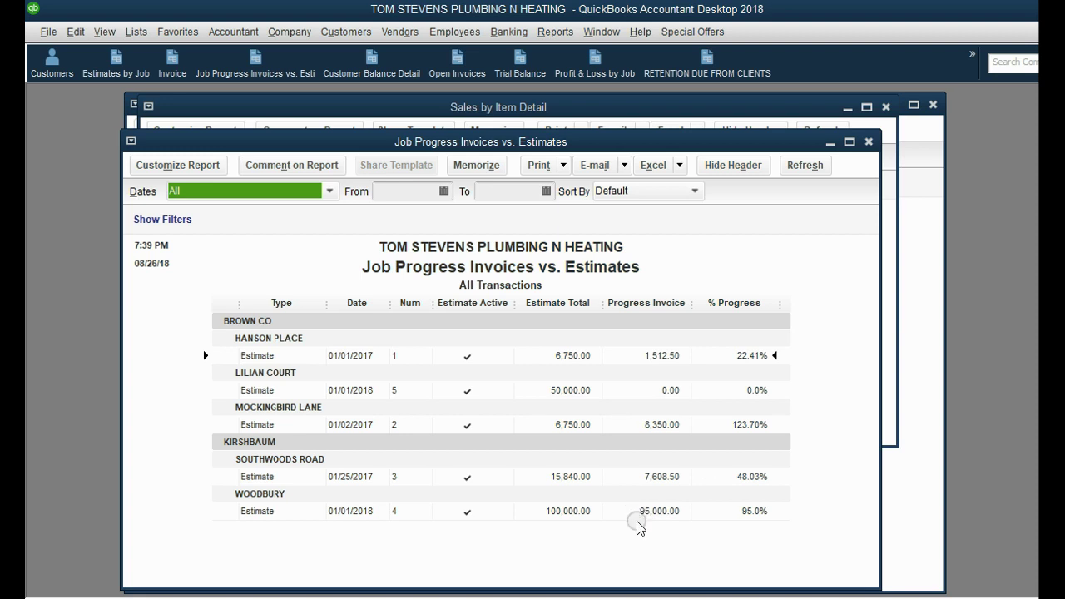
click(590, 512)
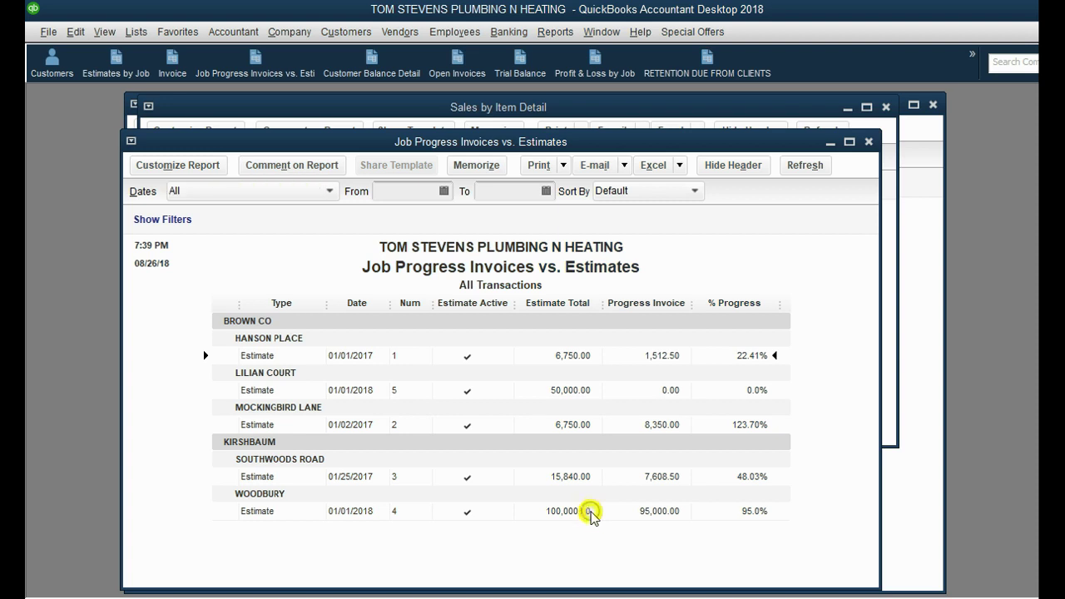
click(676, 511)
click(759, 506)
- Open the Retention Receivable report and inspect invoices 21 and 22, each retaining 1,250.00
click(905, 514)
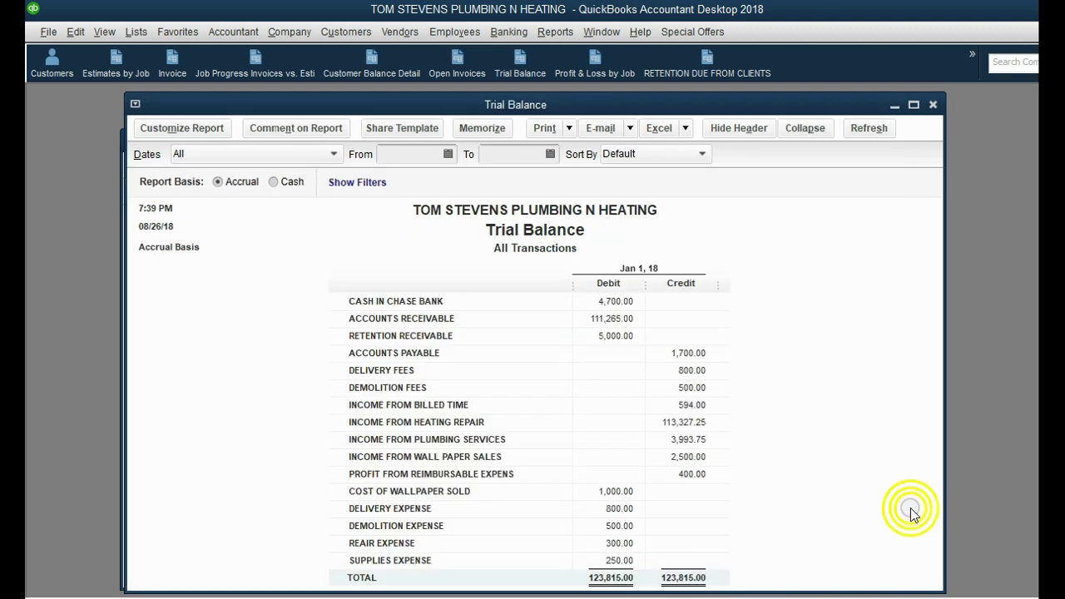
click(707, 65)
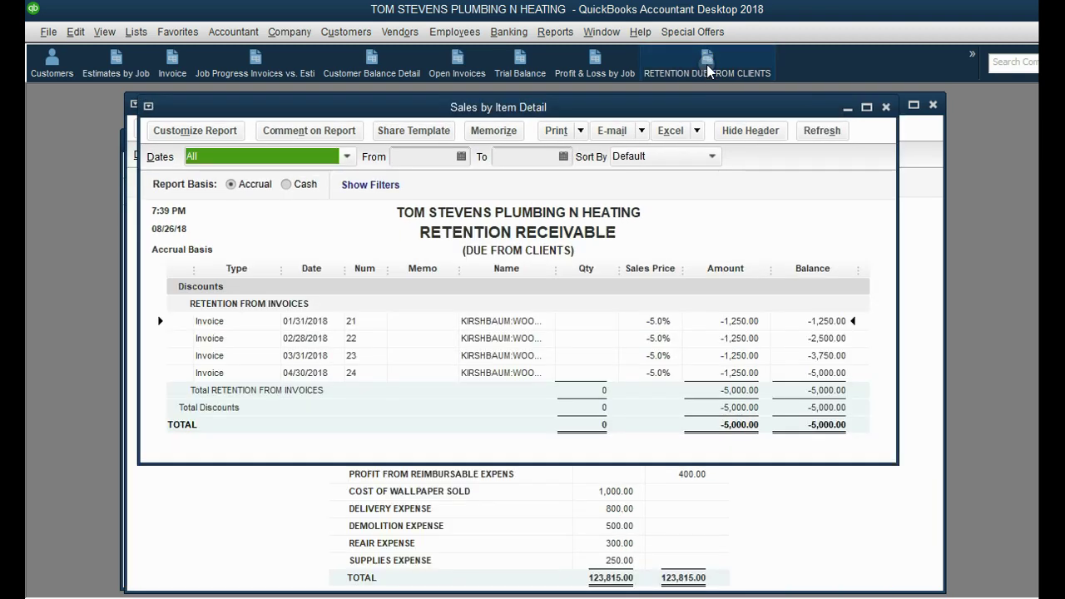
double_click(662, 323)
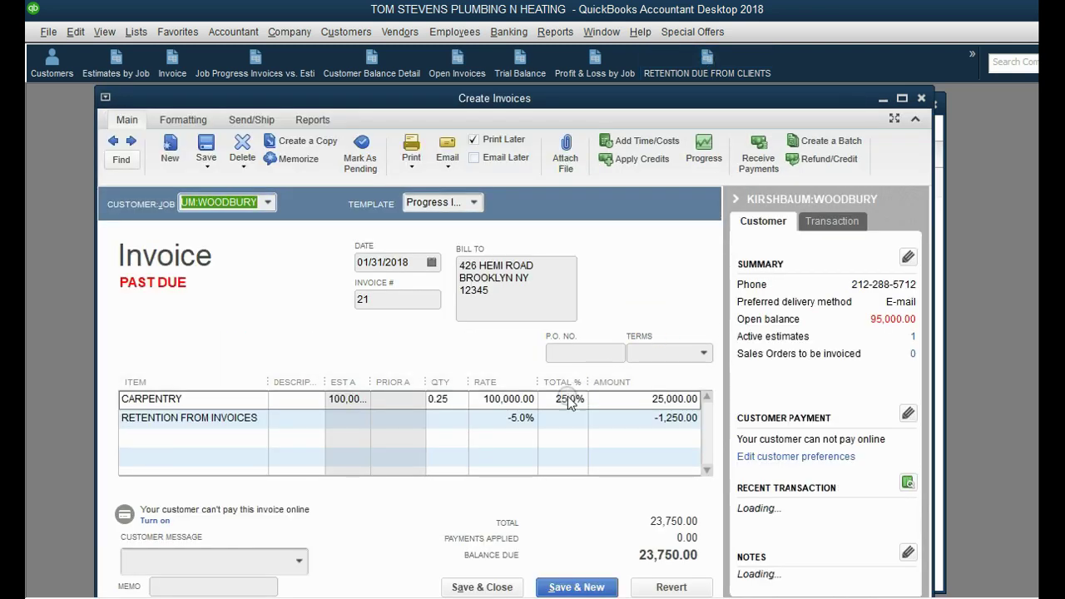
click(921, 98)
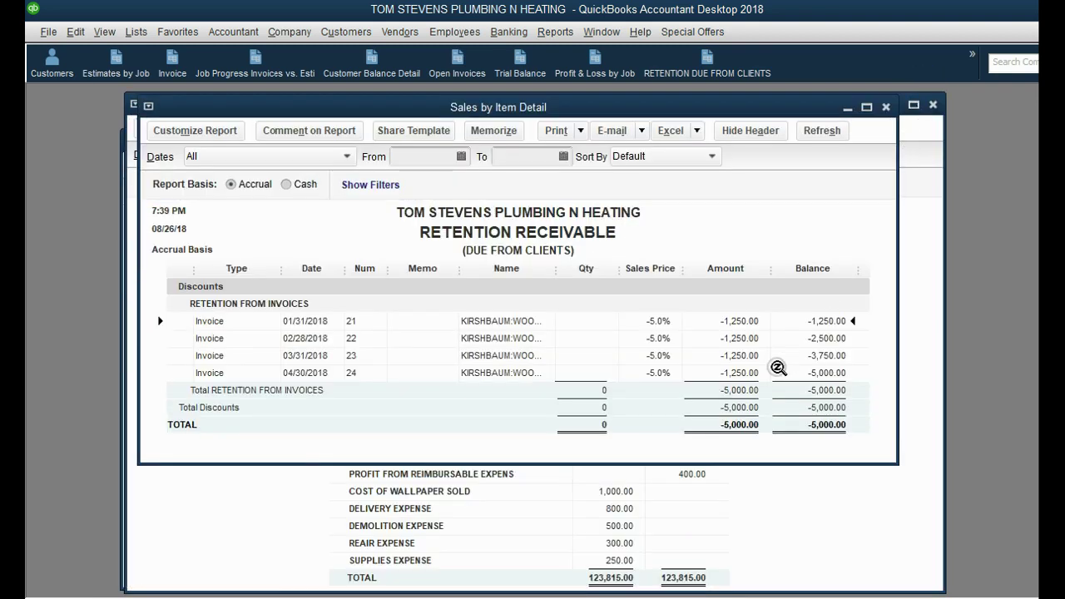
double_click(745, 338)
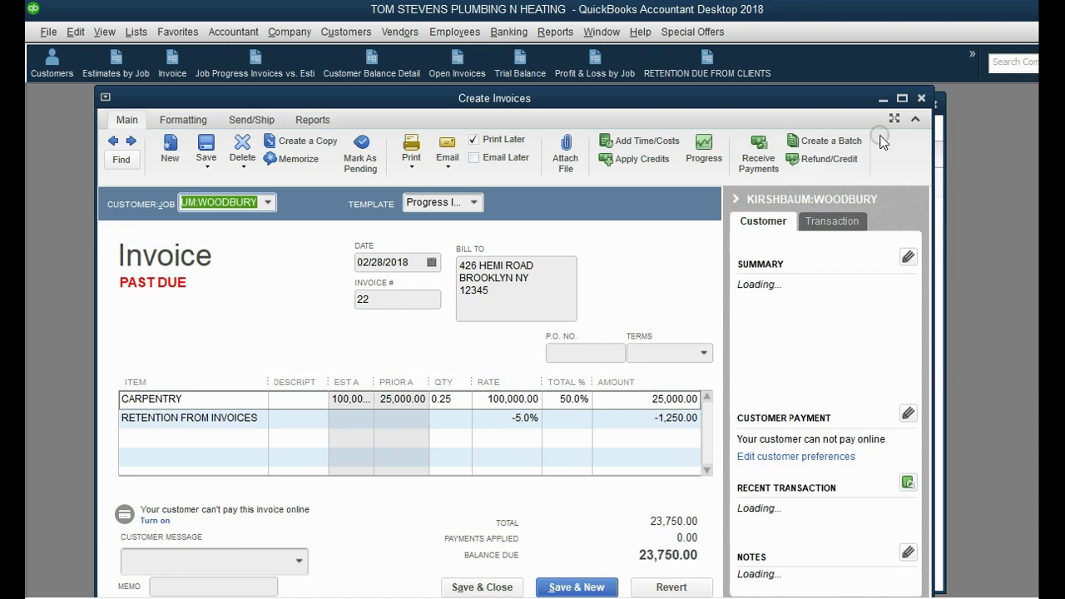
click(921, 99)
- Inspect invoices 23 and 24, checking invoice 24's cumulative carpentry percentage, then move the report left
double_click(744, 359)
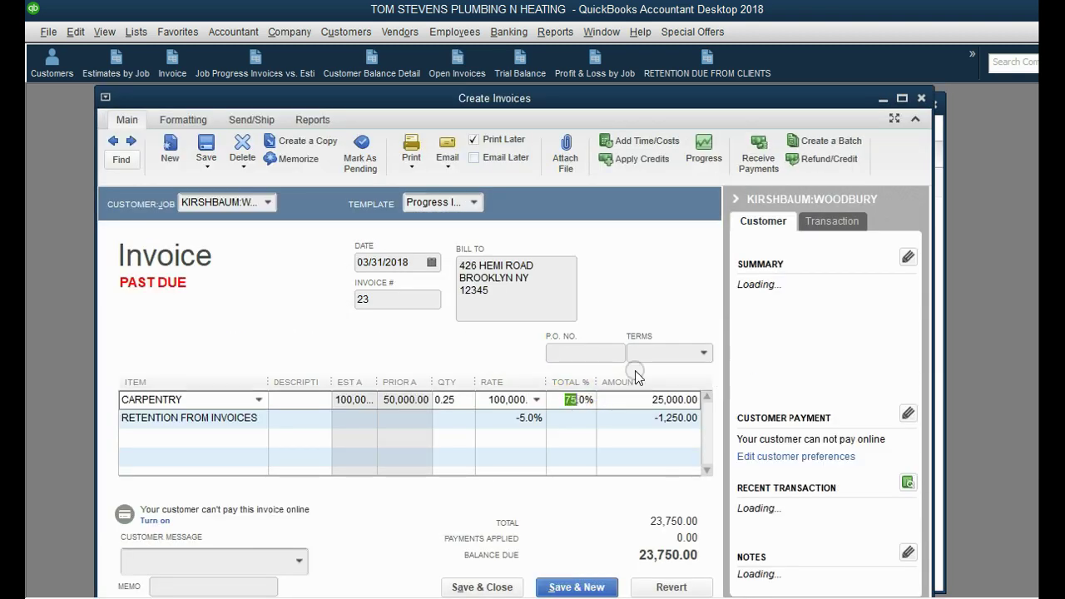
click(921, 98)
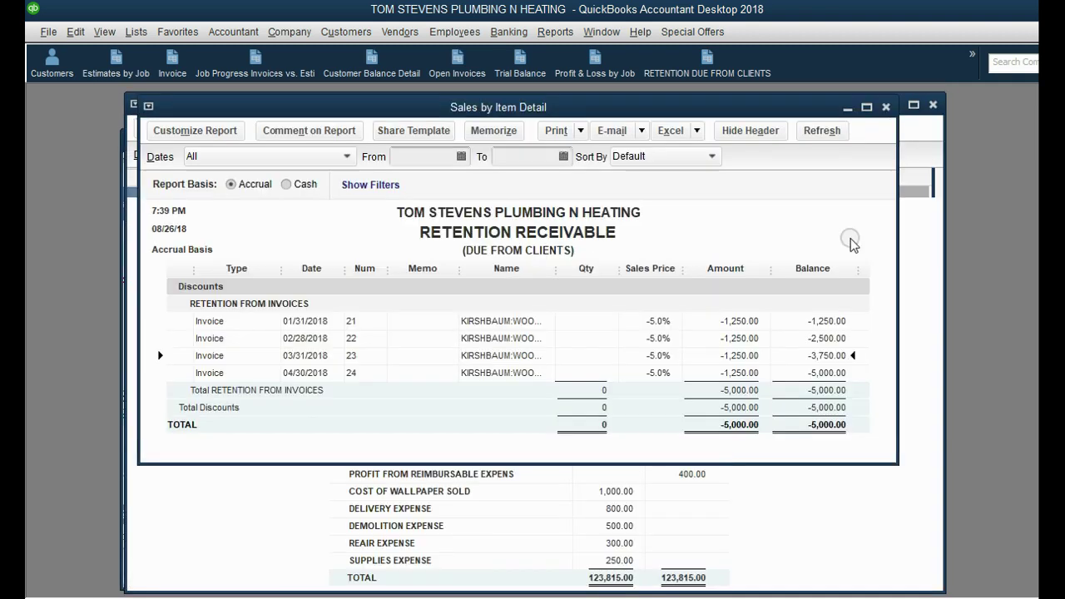
double_click(663, 372)
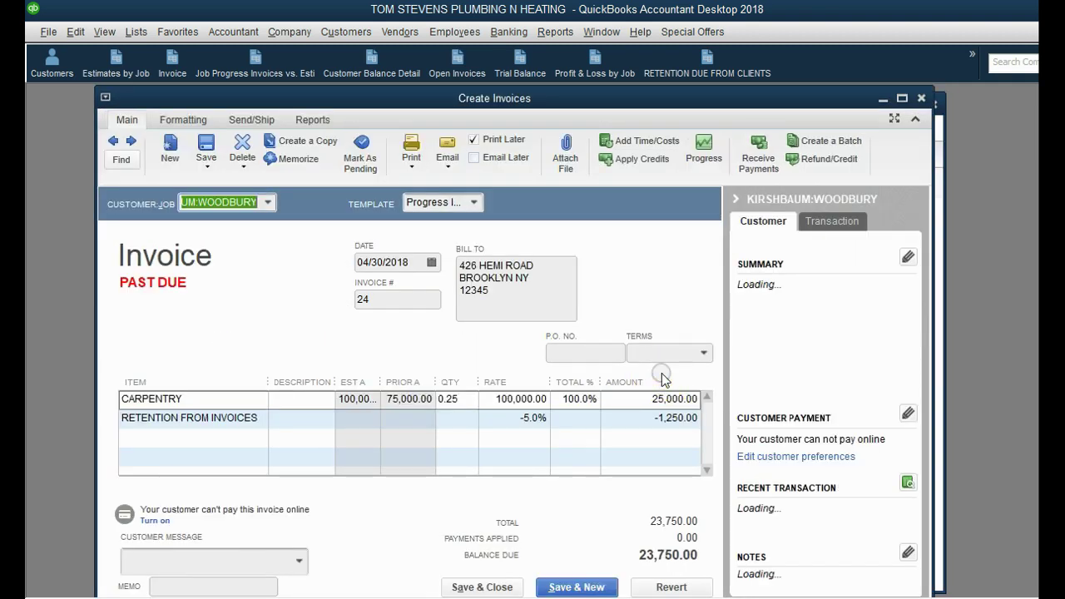
click(580, 399)
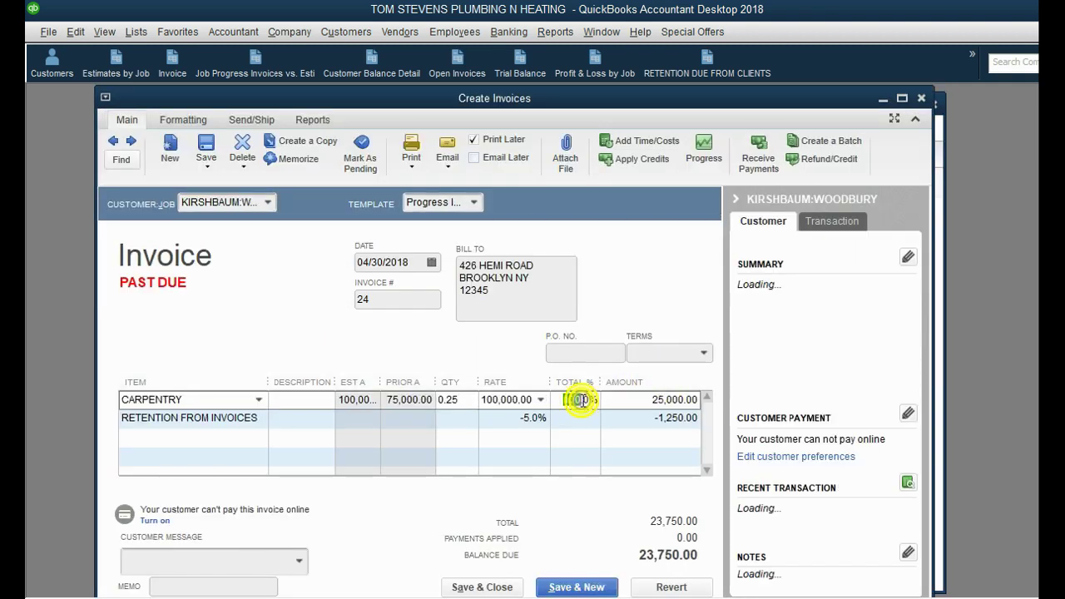
click(921, 98)
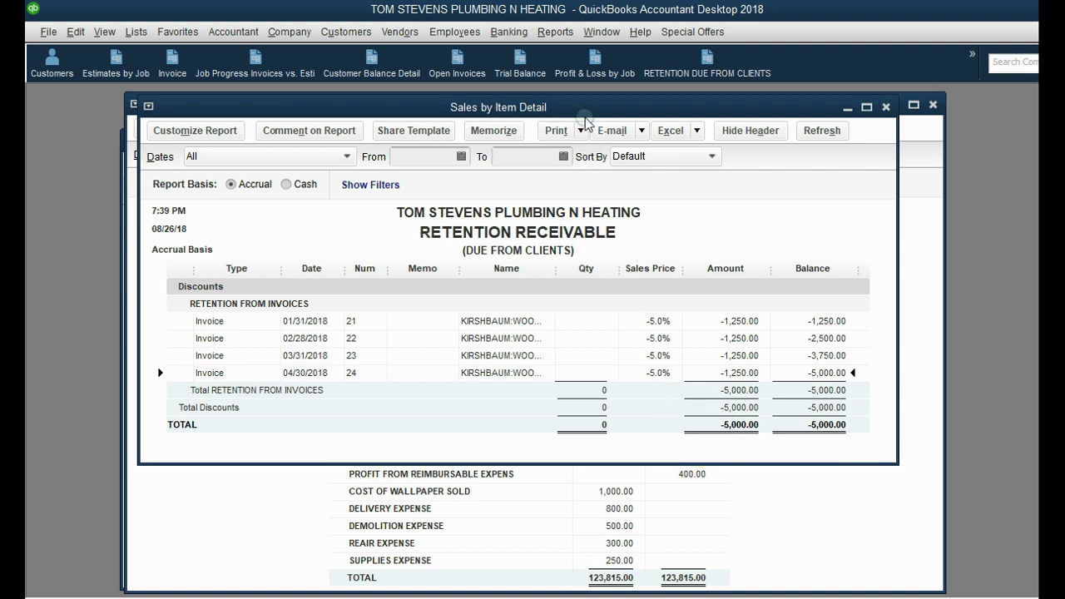
drag(585, 118, 528, 119)
click(795, 545)
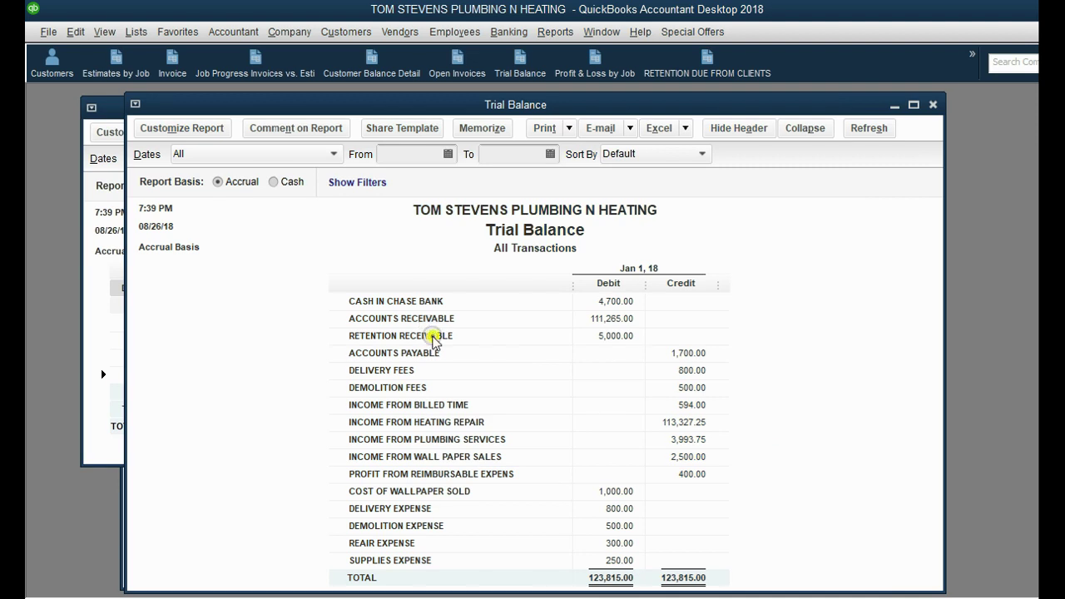
double_click(599, 334)
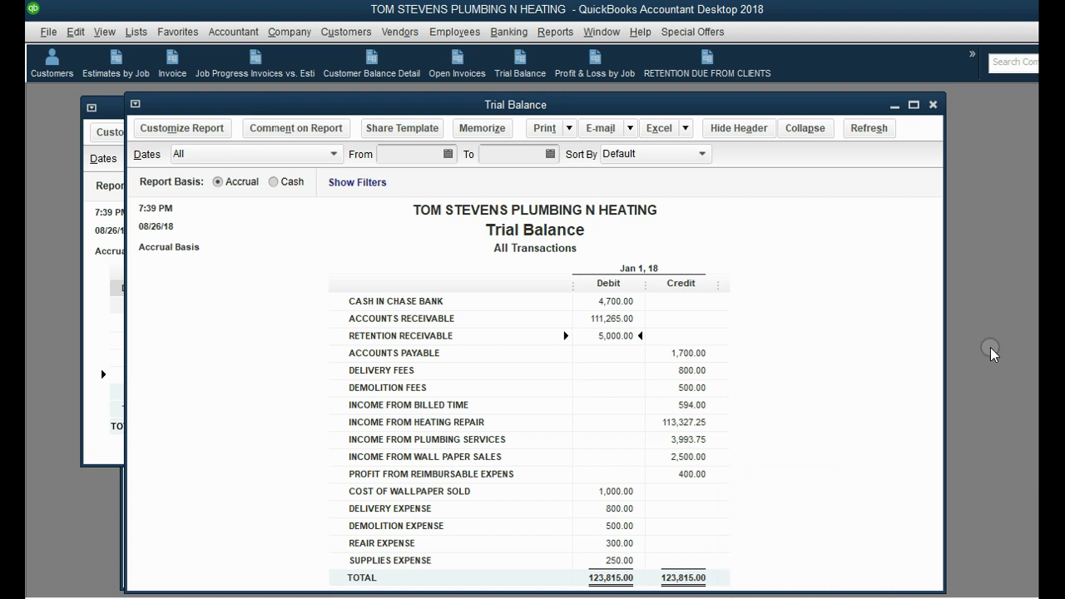
click(699, 65)
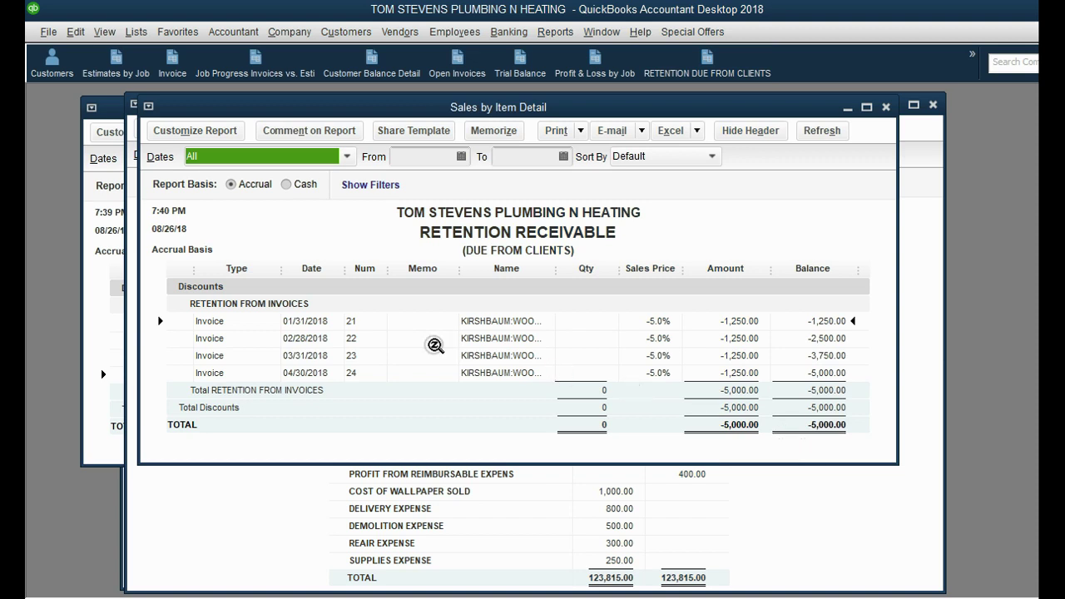
click(315, 328)
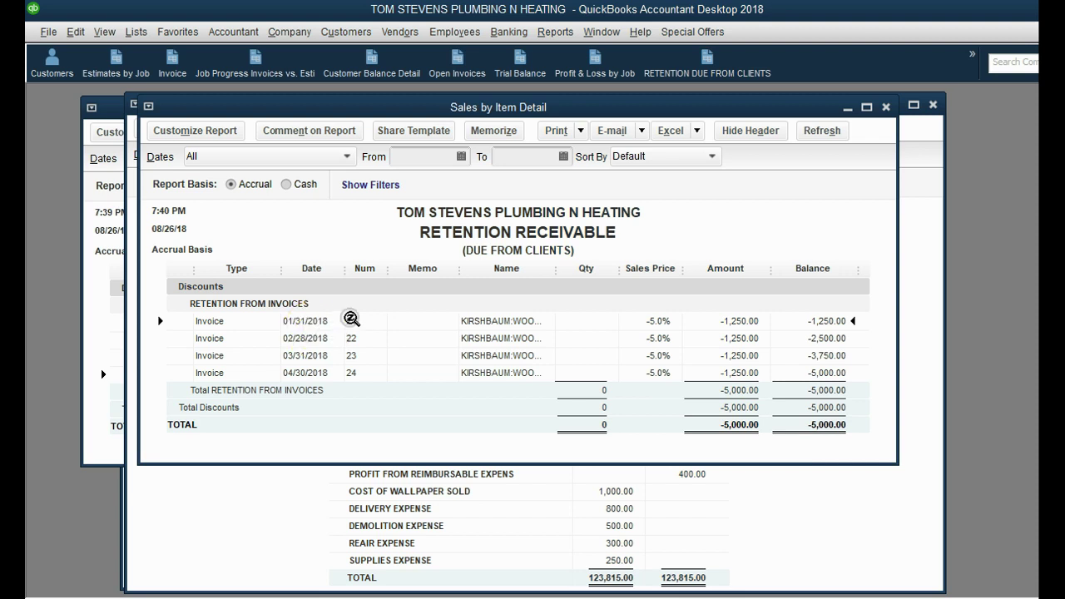
double_click(729, 321)
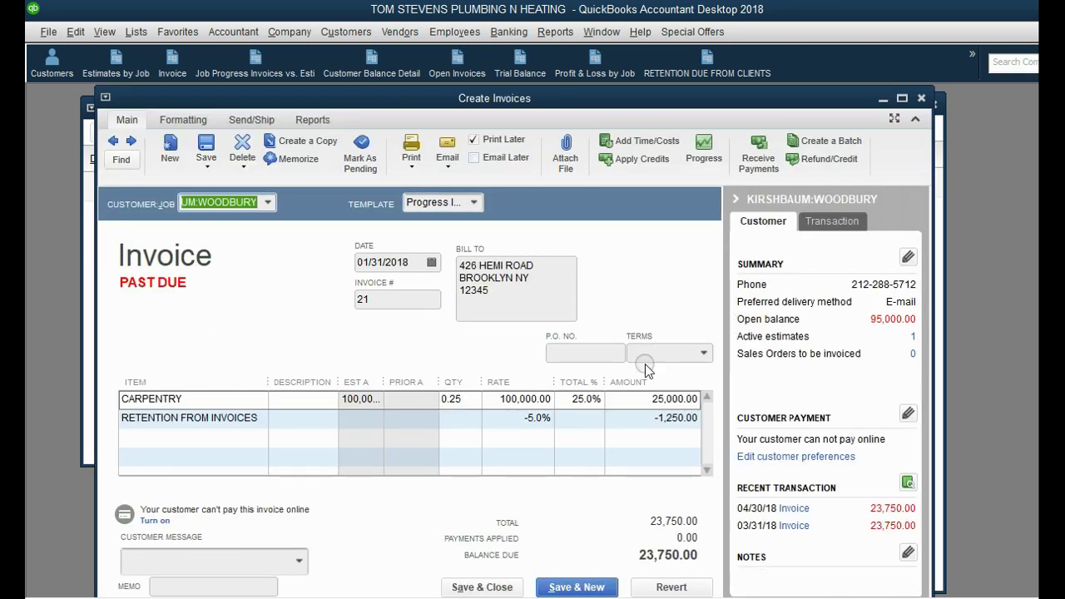
click(637, 417)
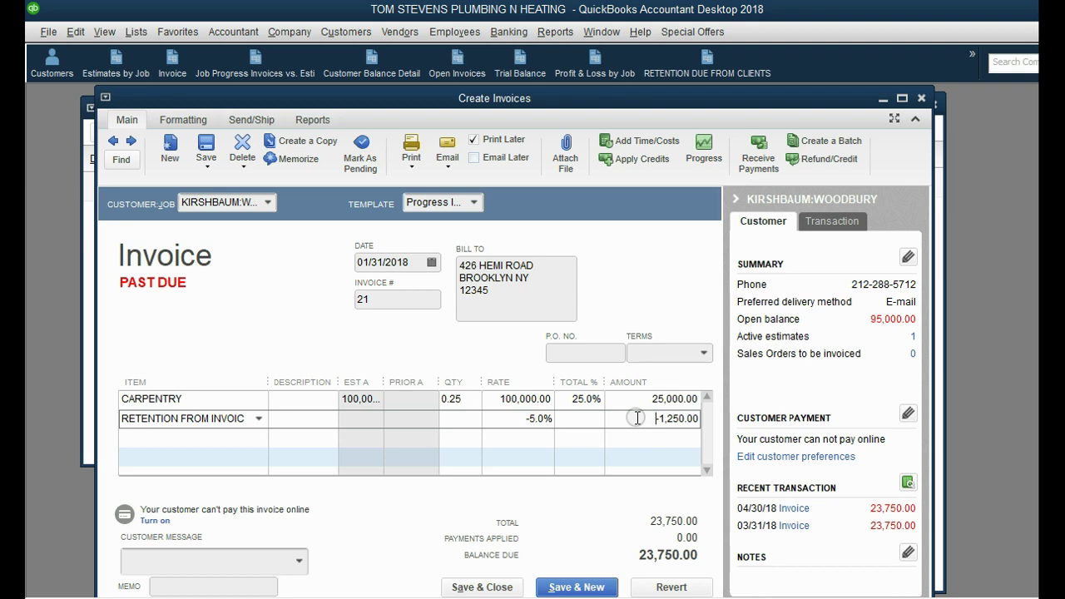
key(Escape)
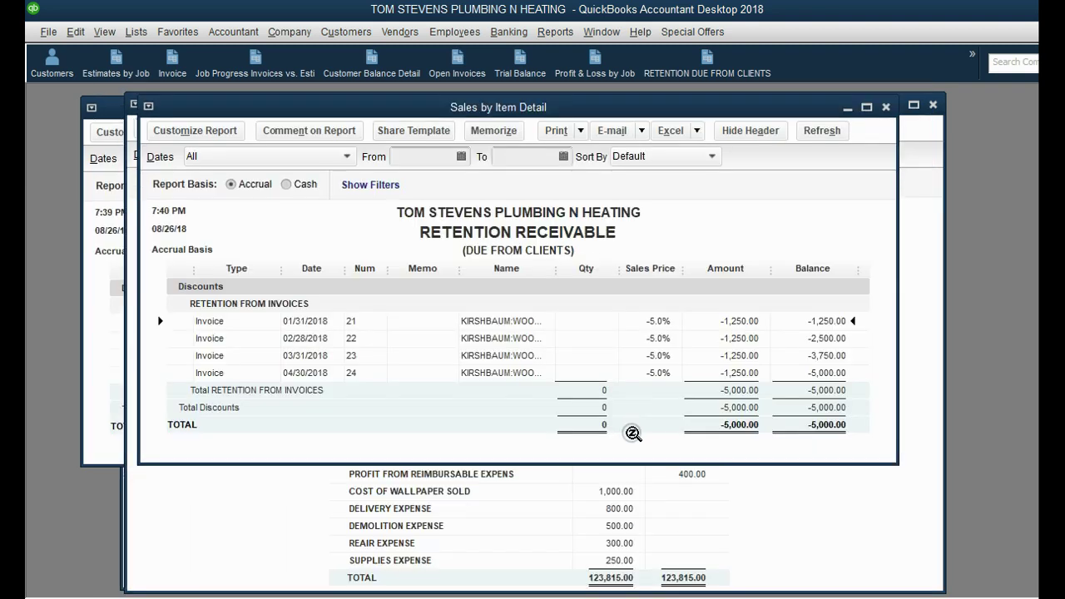
click(637, 444)
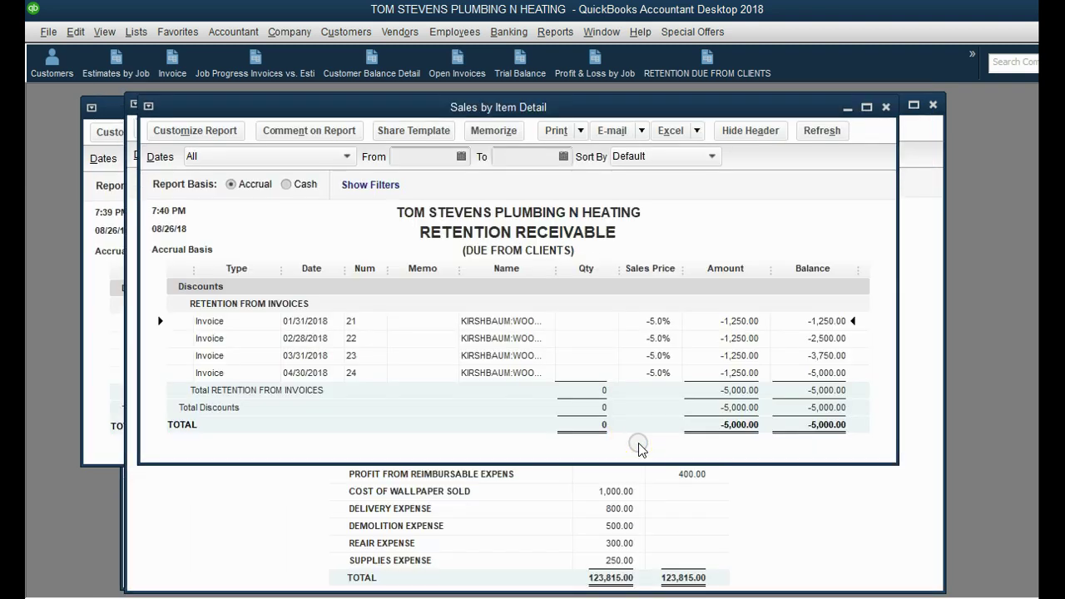